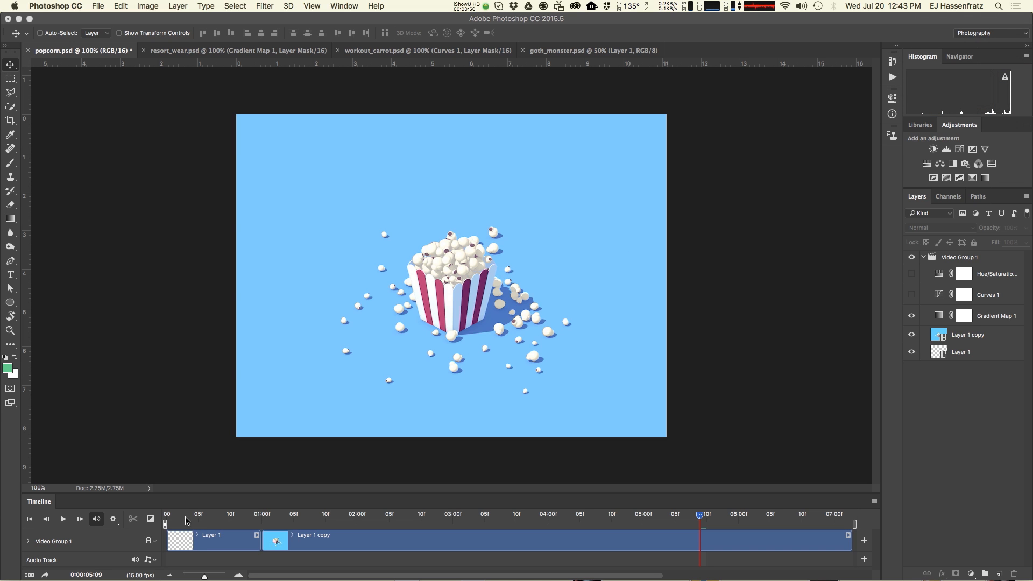
Step: Scrub through the popcorn timeline and play the animation to preview it
drag(207, 516, 719, 498)
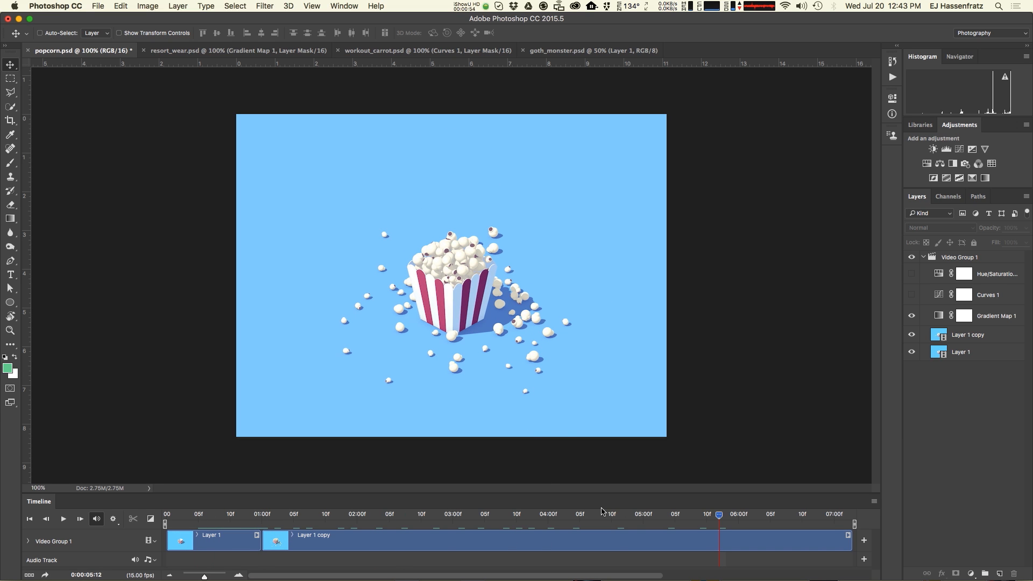
click(63, 519)
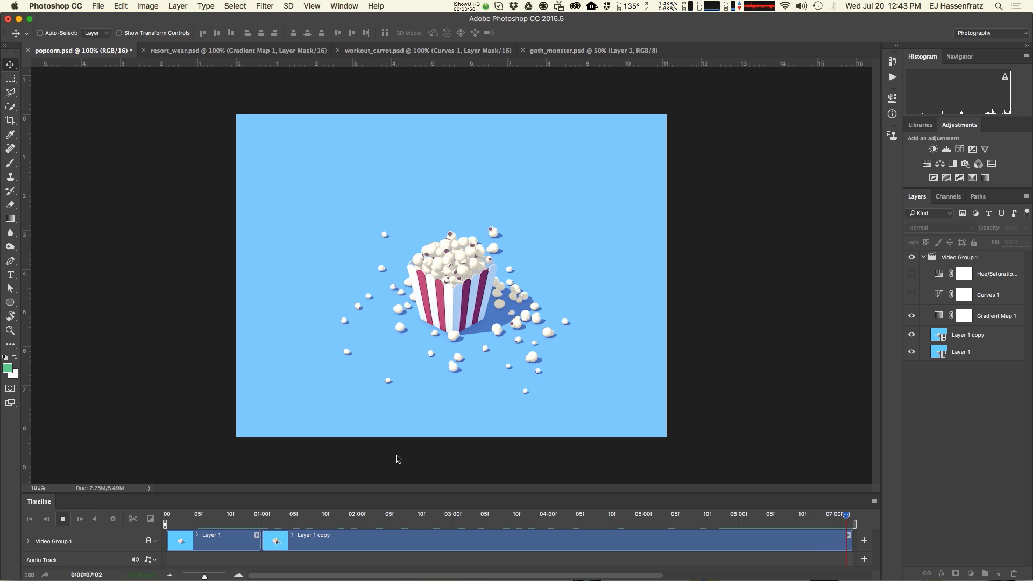
click(63, 519)
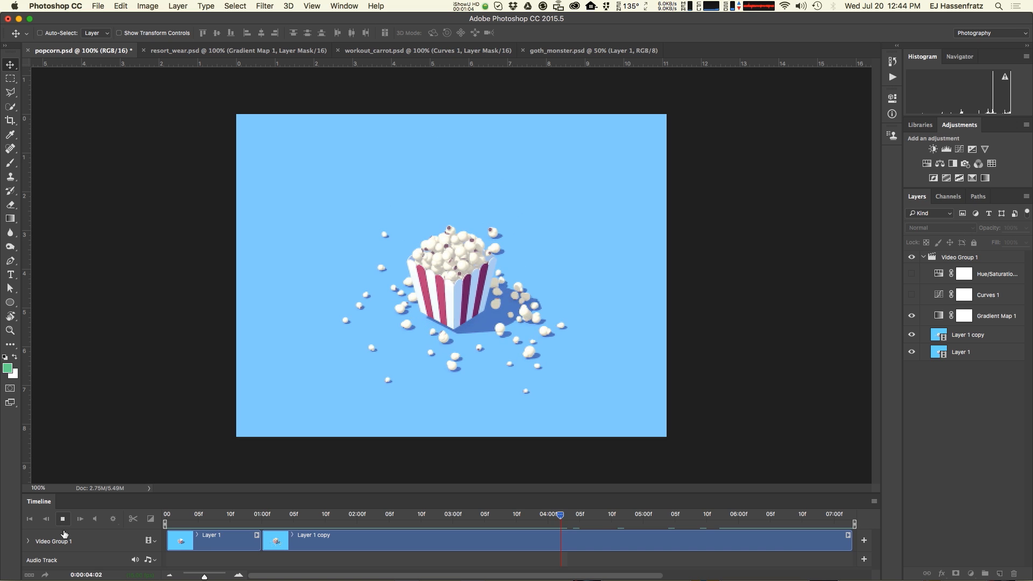
click(63, 520)
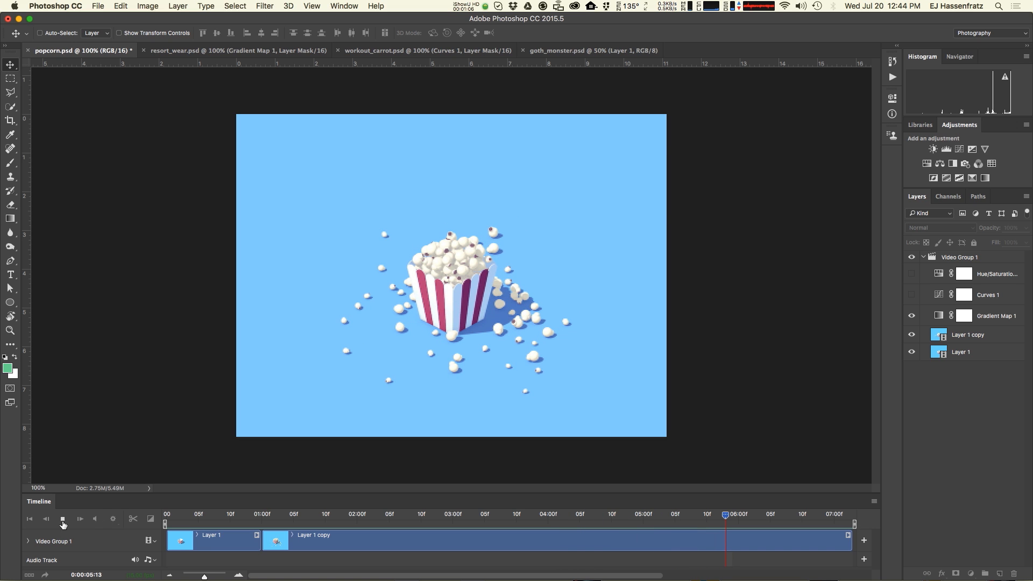
Step: Turn on loop playback for the timeline and preview the looping popcorn animation
click(113, 519)
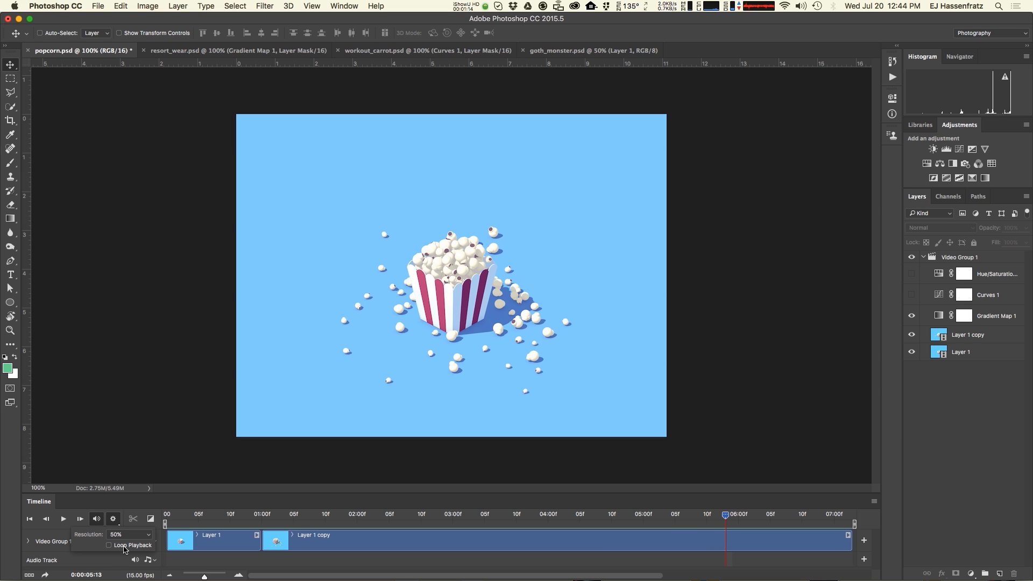
click(64, 522)
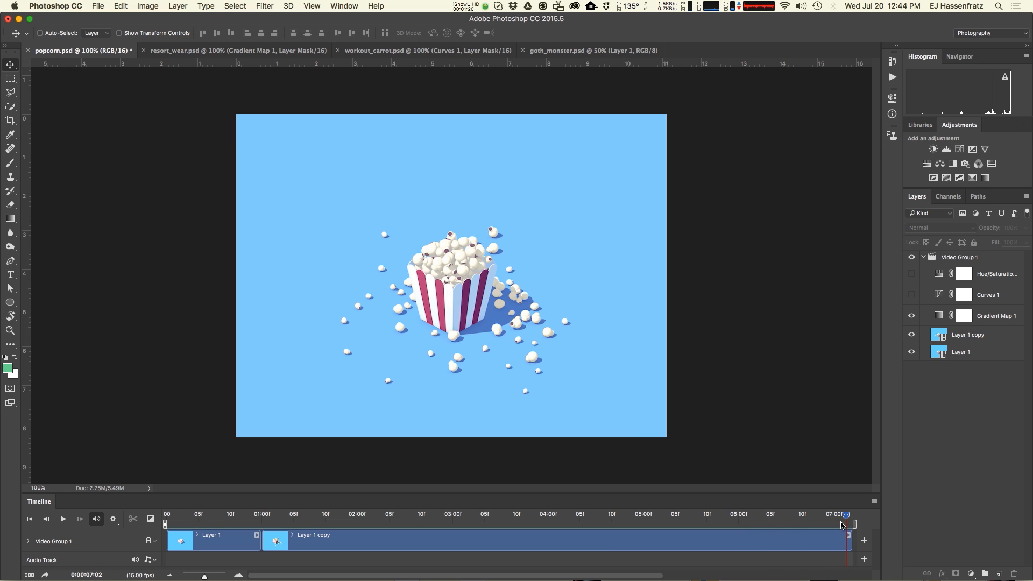
click(113, 519)
click(115, 549)
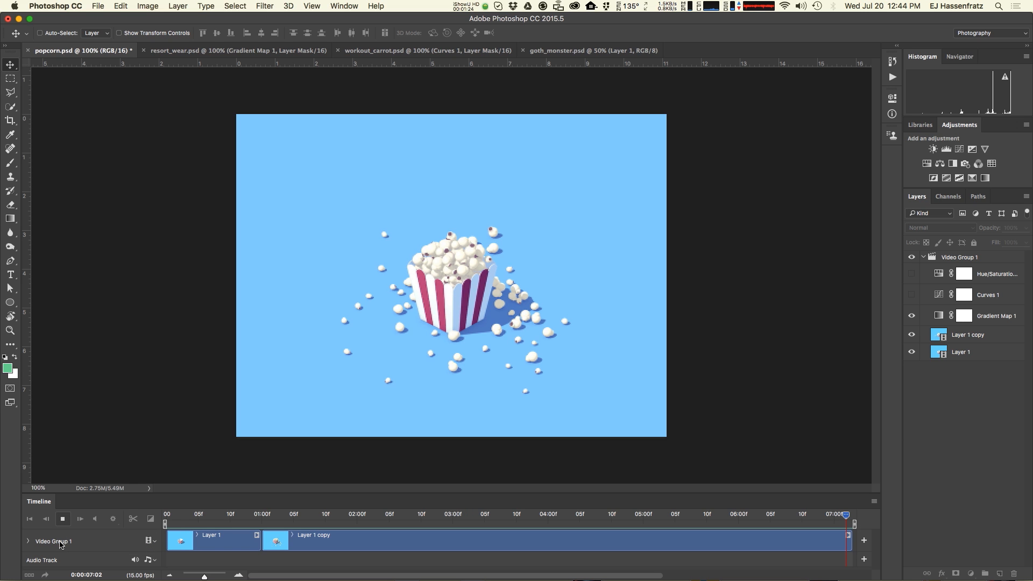
click(63, 518)
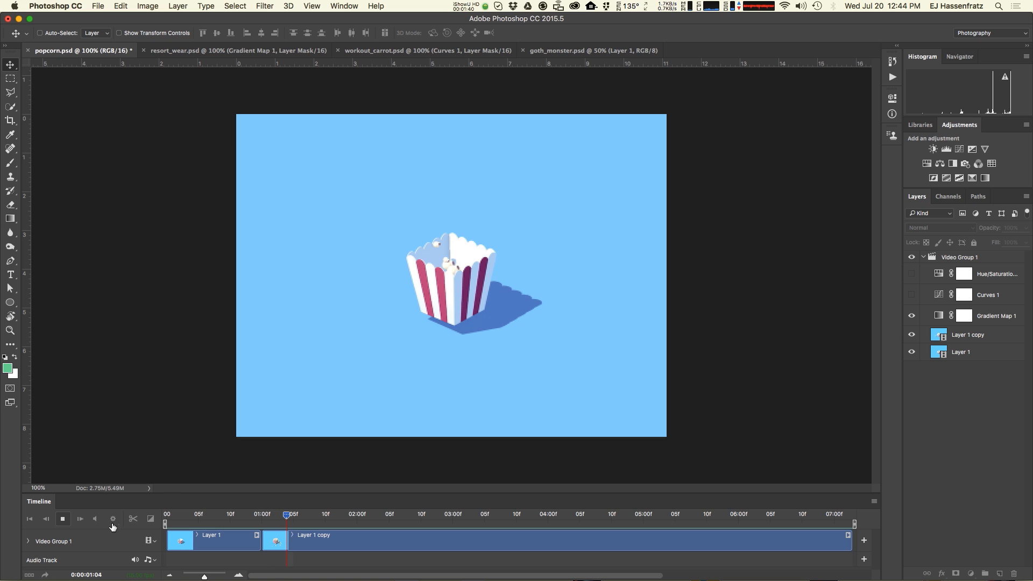
click(62, 519)
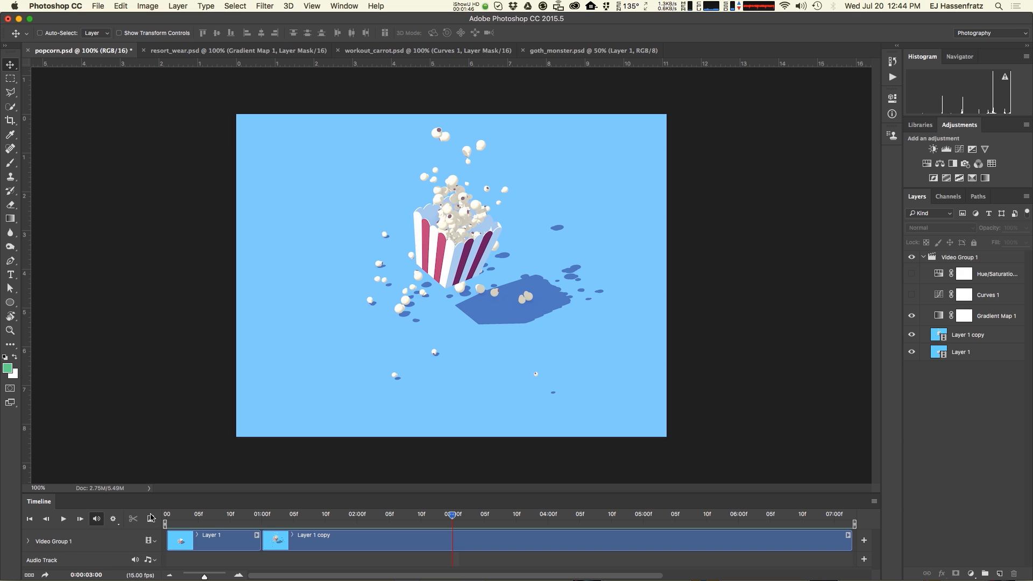
Step: Enlarge the timeline area, move the playhead to 0:00:05:01 and open the Save for Web (Legacy) export
drag(161, 486, 161, 433)
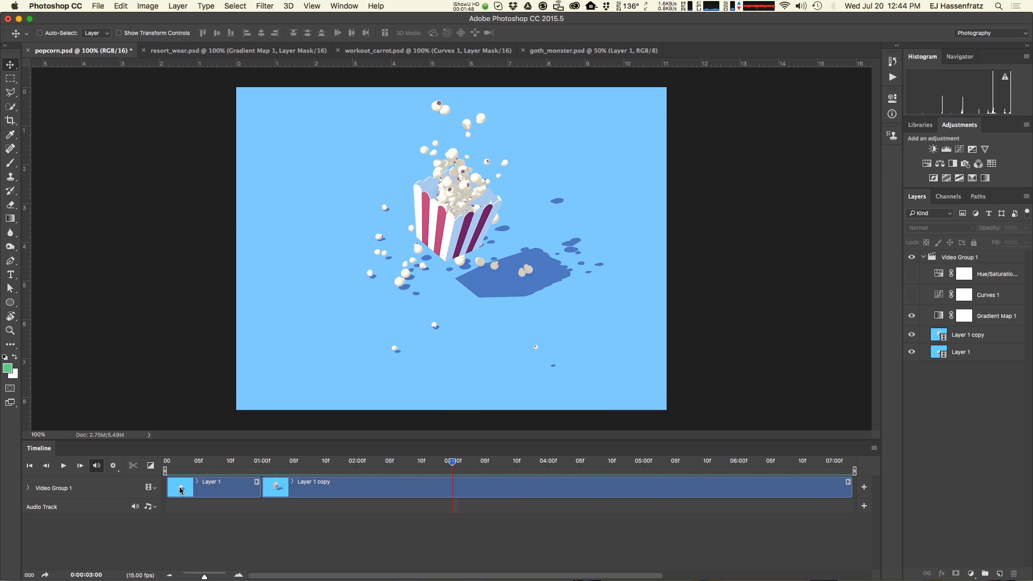
drag(486, 463, 649, 463)
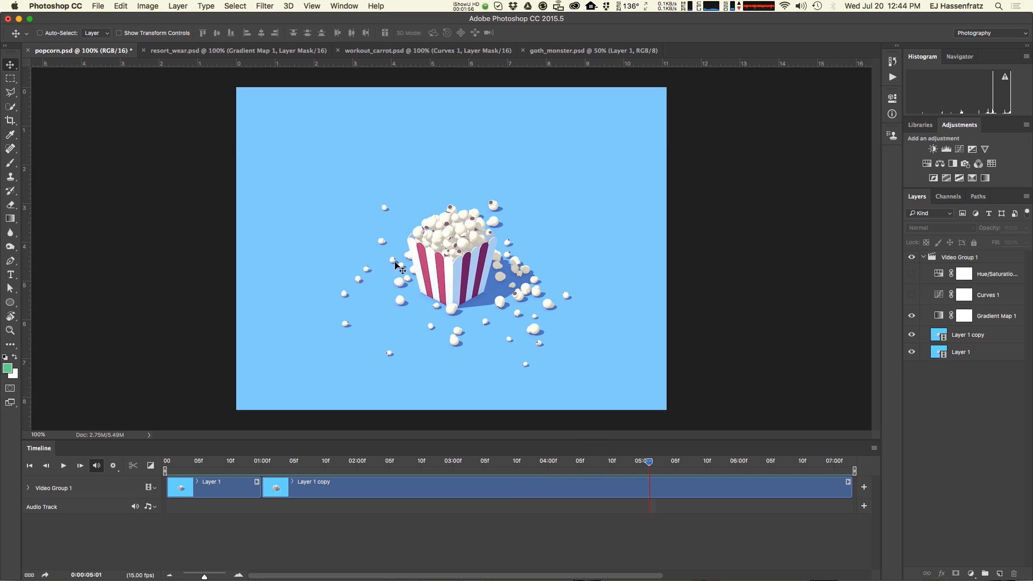
click(98, 6)
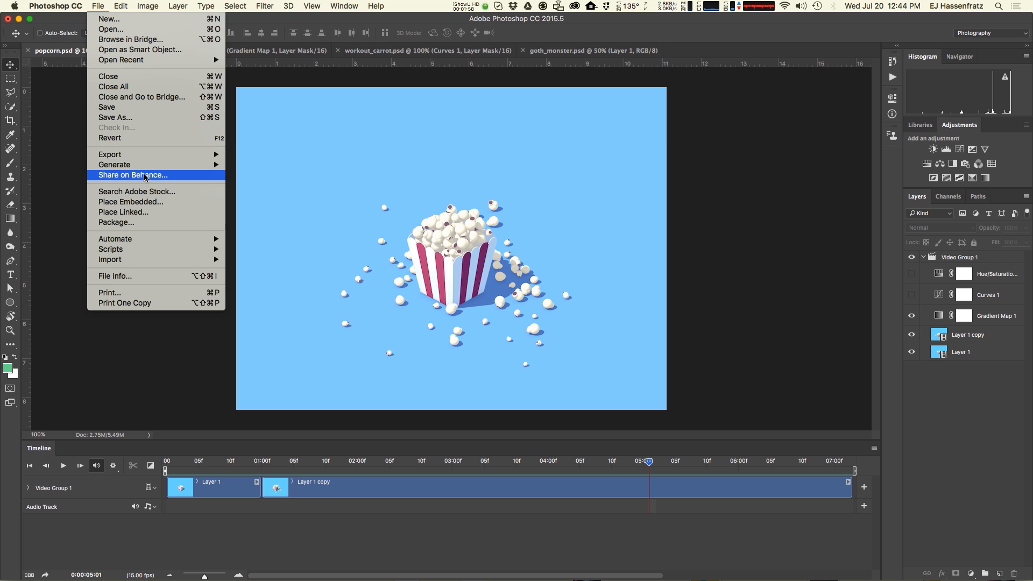
mouse_move(140, 156)
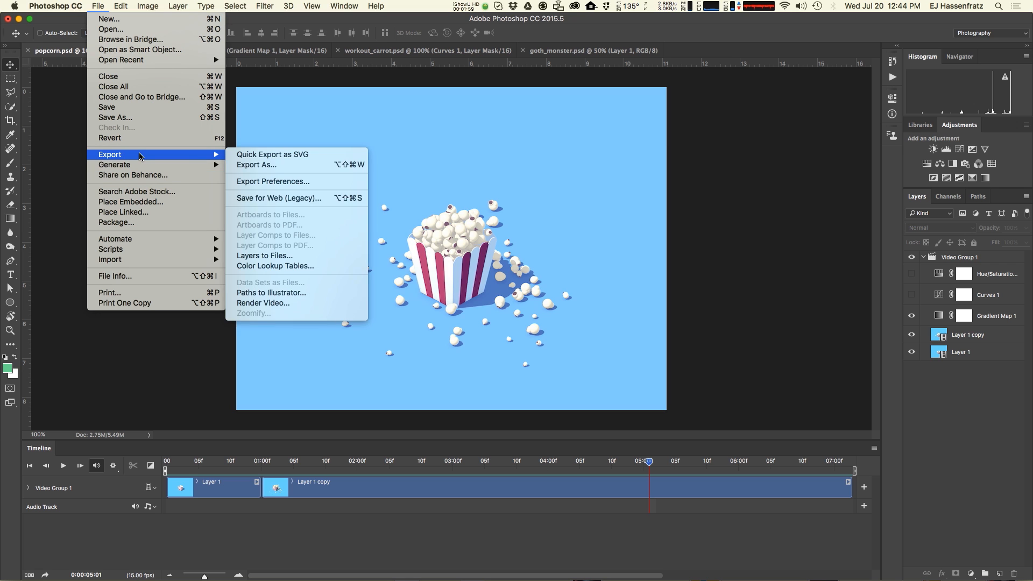
click(320, 200)
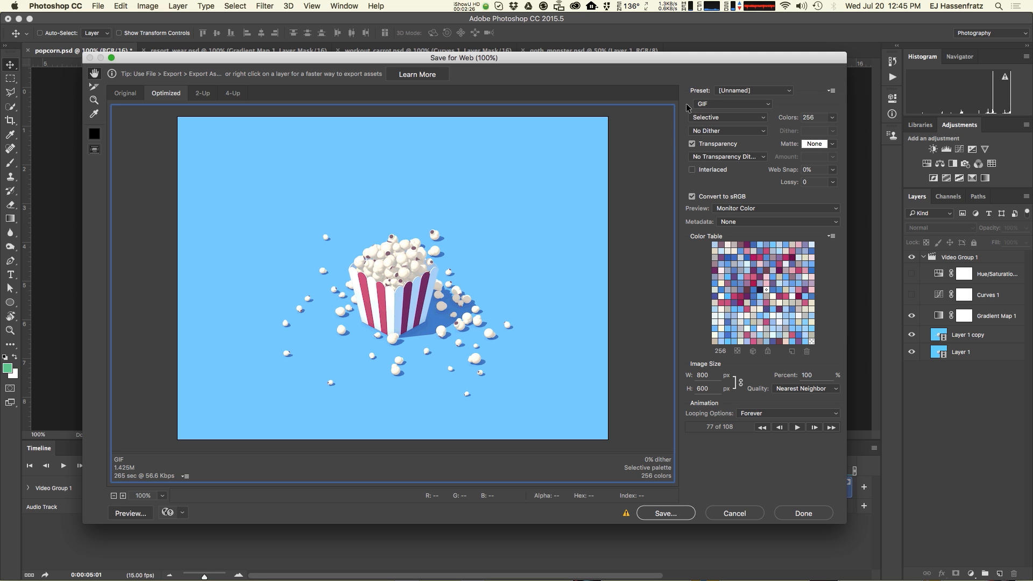
Step: Choose GIF as the export file format
click(719, 103)
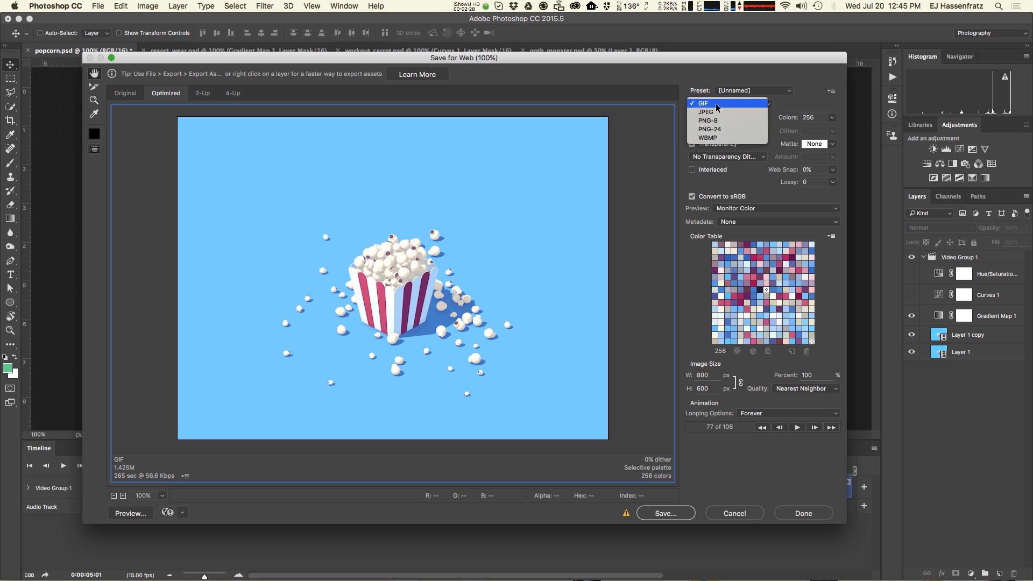
click(708, 104)
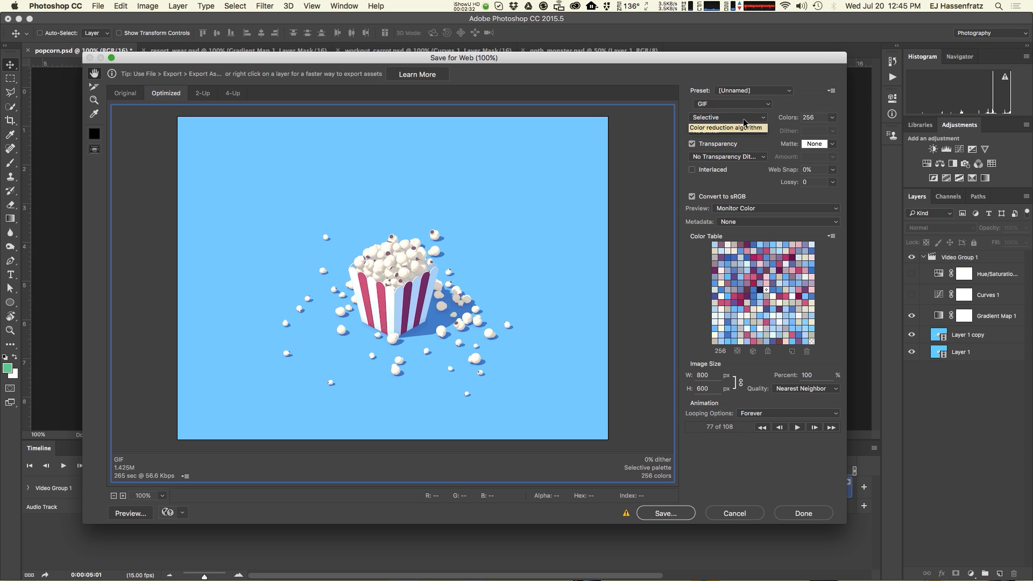
drag(655, 59, 645, 65)
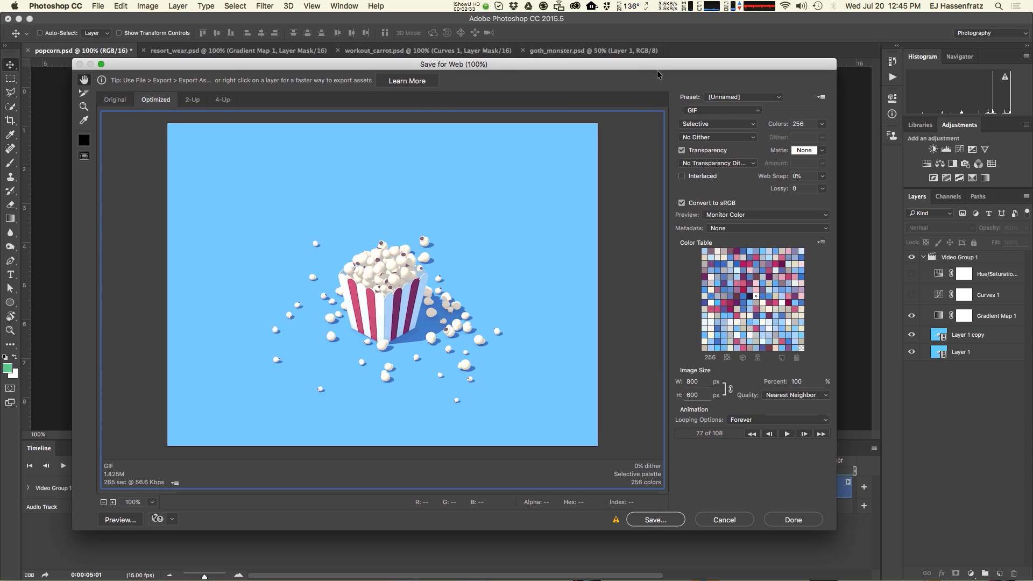
Step: Look through the available color reduction algorithms while keeping Selective chosen
click(702, 125)
click(721, 124)
click(739, 125)
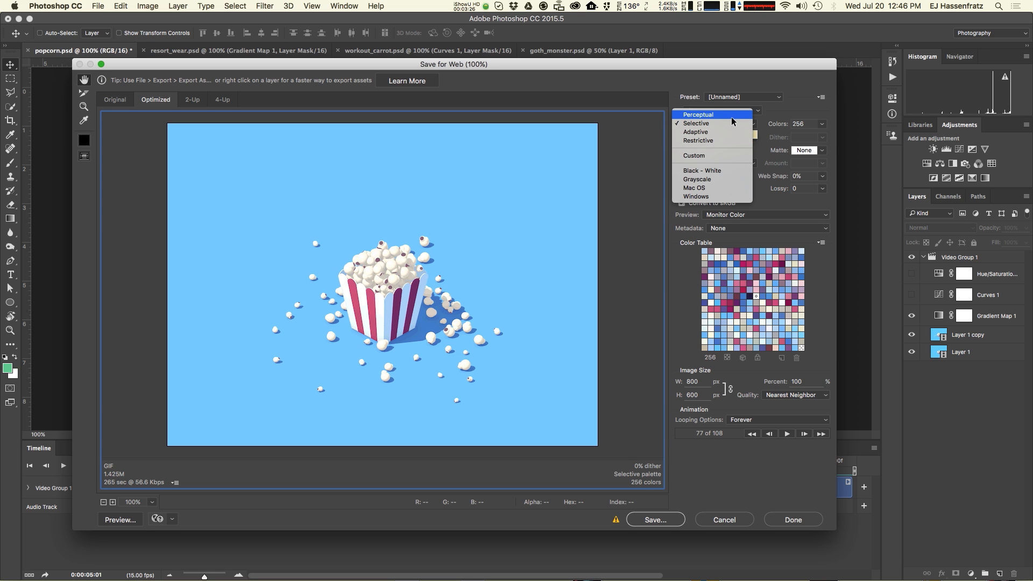
click(677, 123)
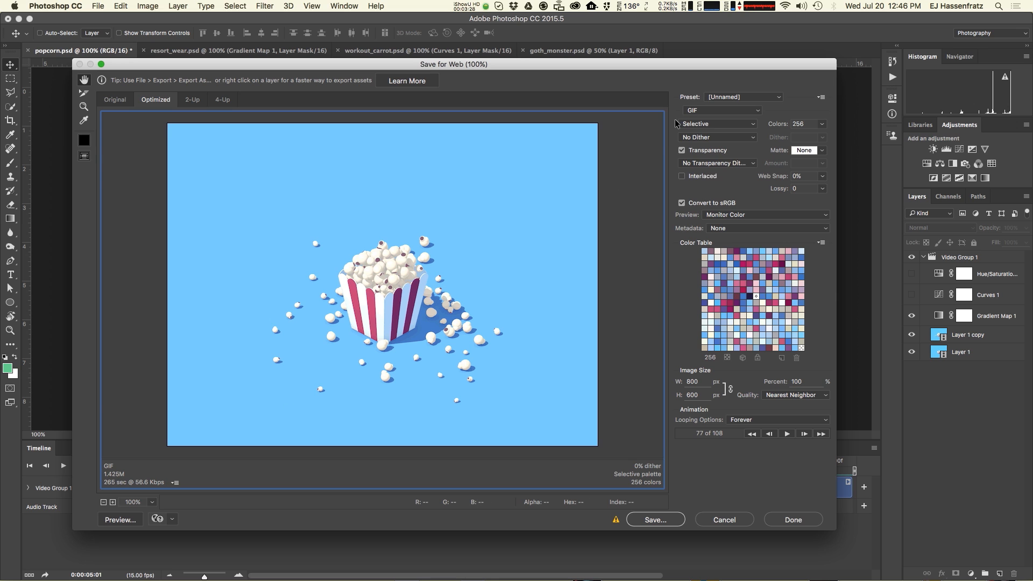
click(697, 125)
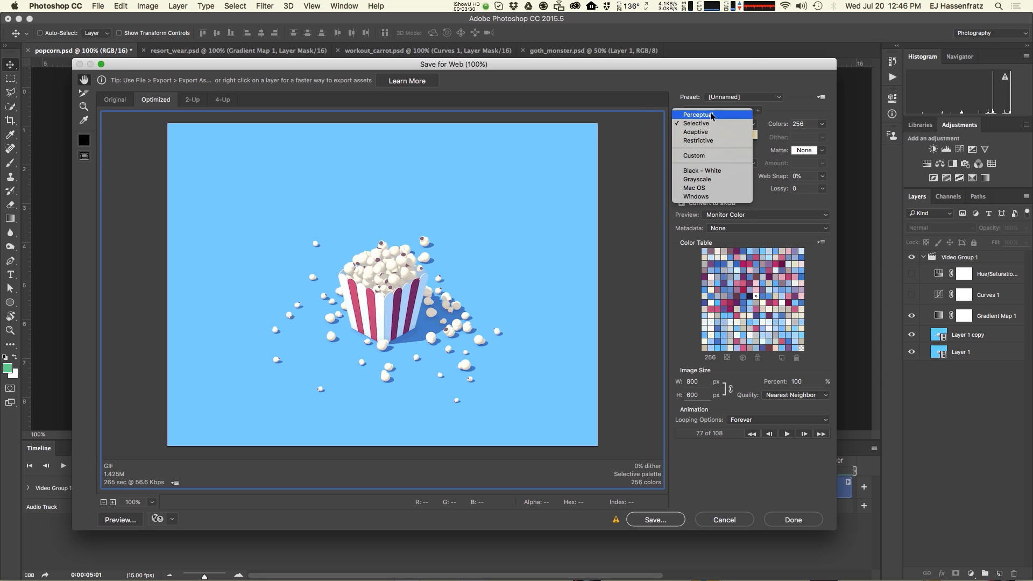
click(642, 114)
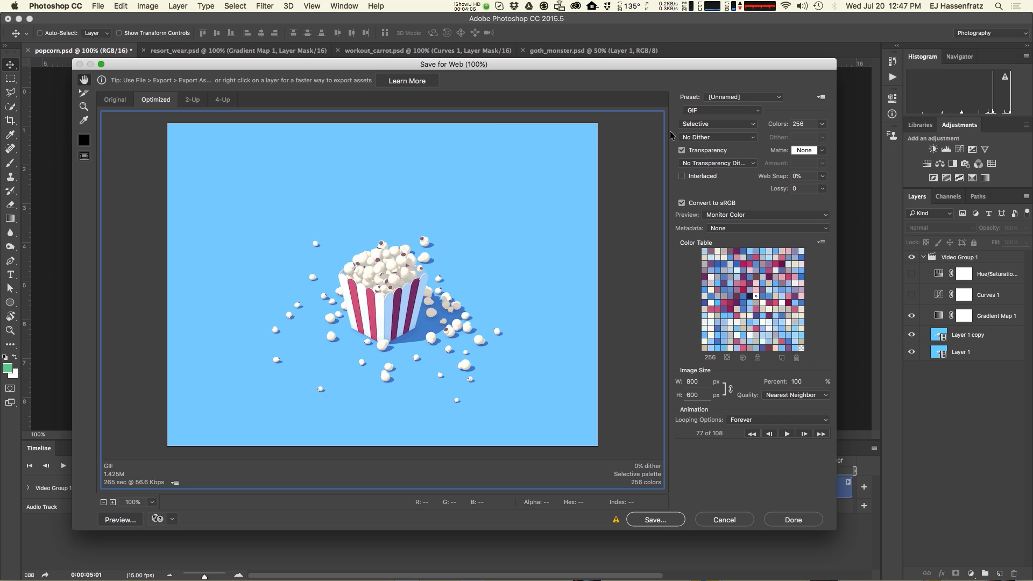
Step: Compare the Perceptual and Selective color reduction algorithms and leave the GIF set to Perceptual
click(710, 125)
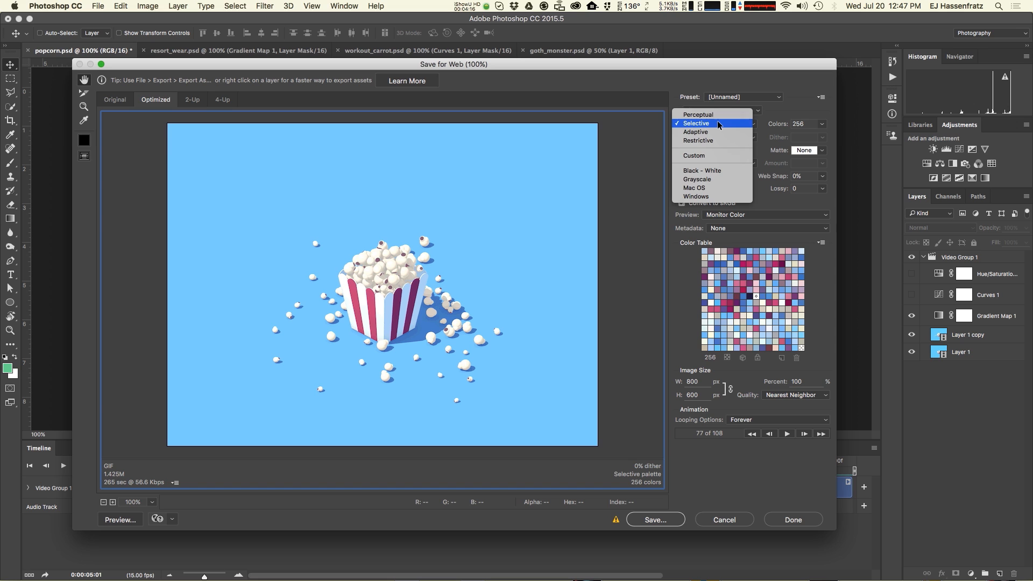
click(718, 116)
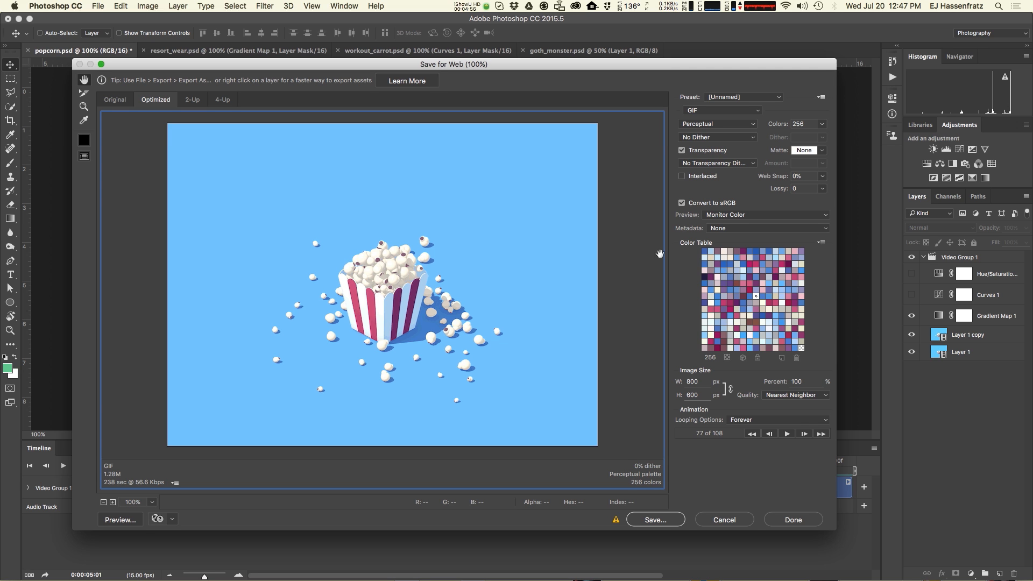
click(702, 122)
click(715, 138)
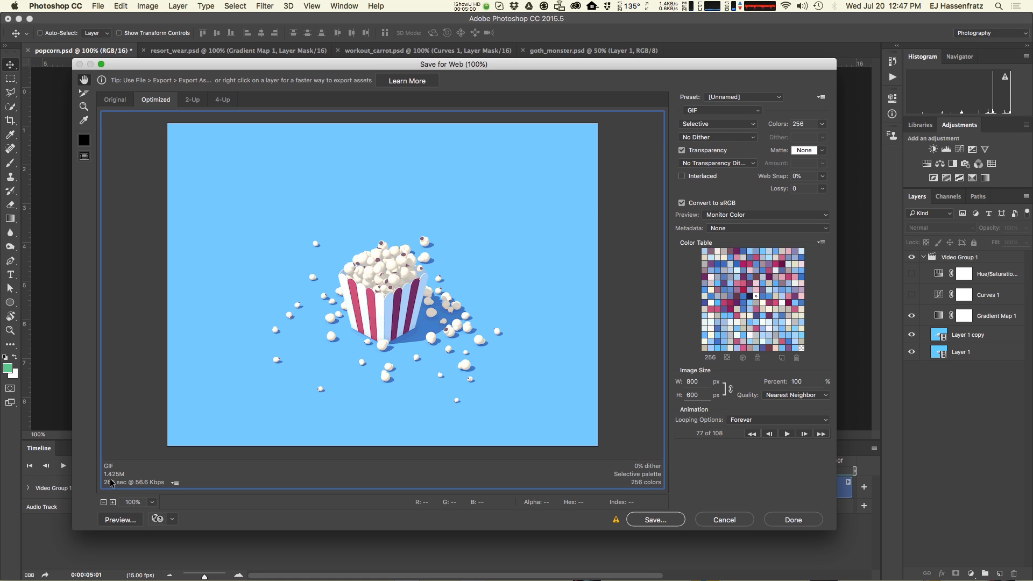
click(720, 125)
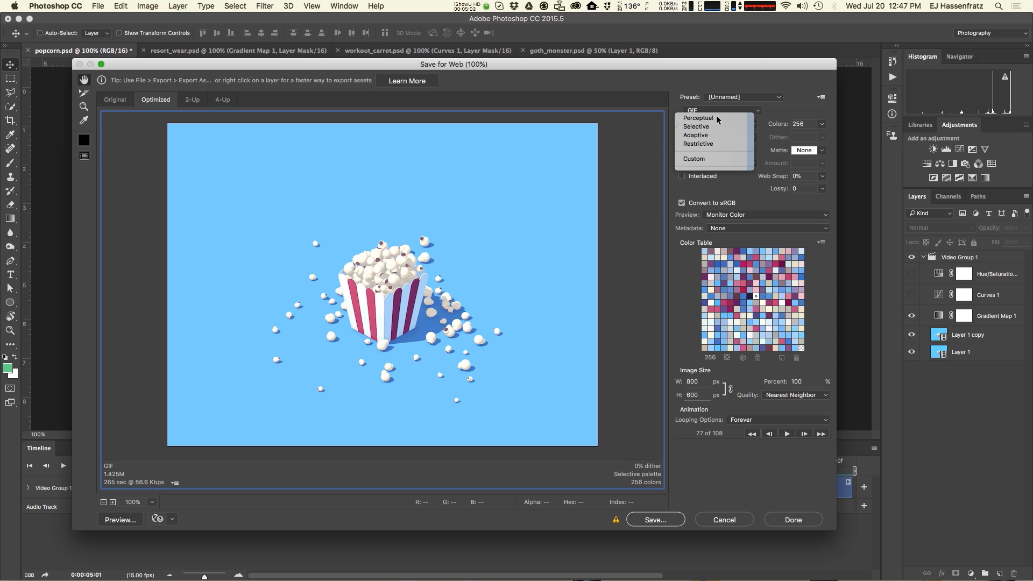
click(716, 117)
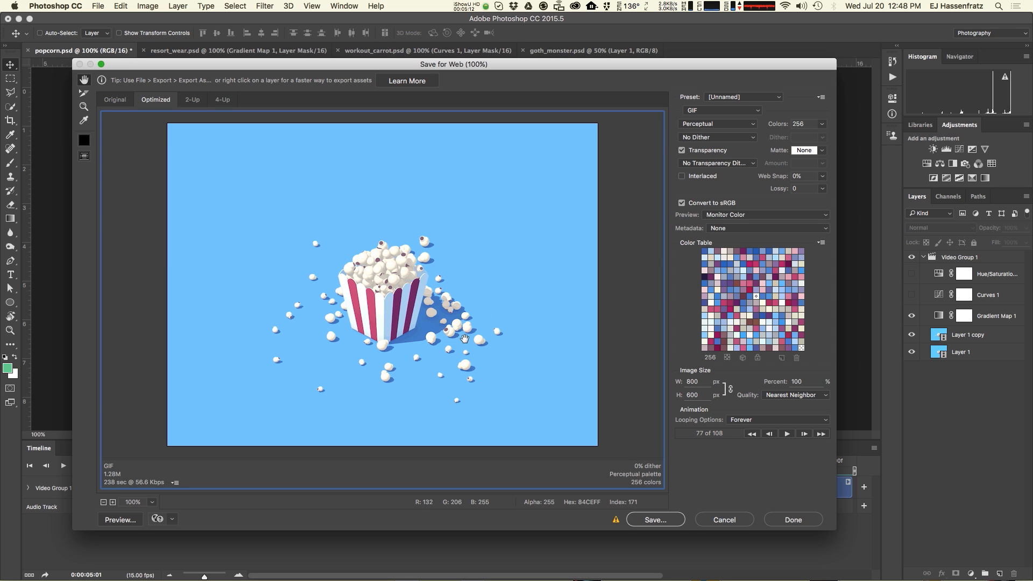
Step: Switch the color reduction back and forth between Selective and Perceptual to compare the background blue, ending on Perceptual
click(699, 124)
click(700, 133)
click(707, 125)
click(709, 117)
click(710, 128)
click(711, 132)
click(711, 124)
click(711, 122)
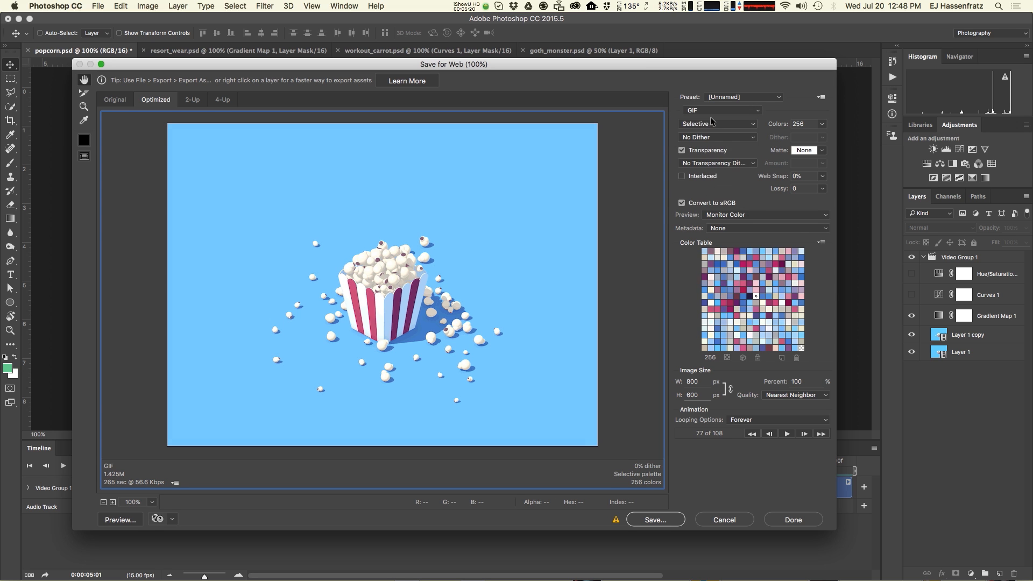
click(710, 123)
click(711, 124)
click(708, 126)
click(708, 115)
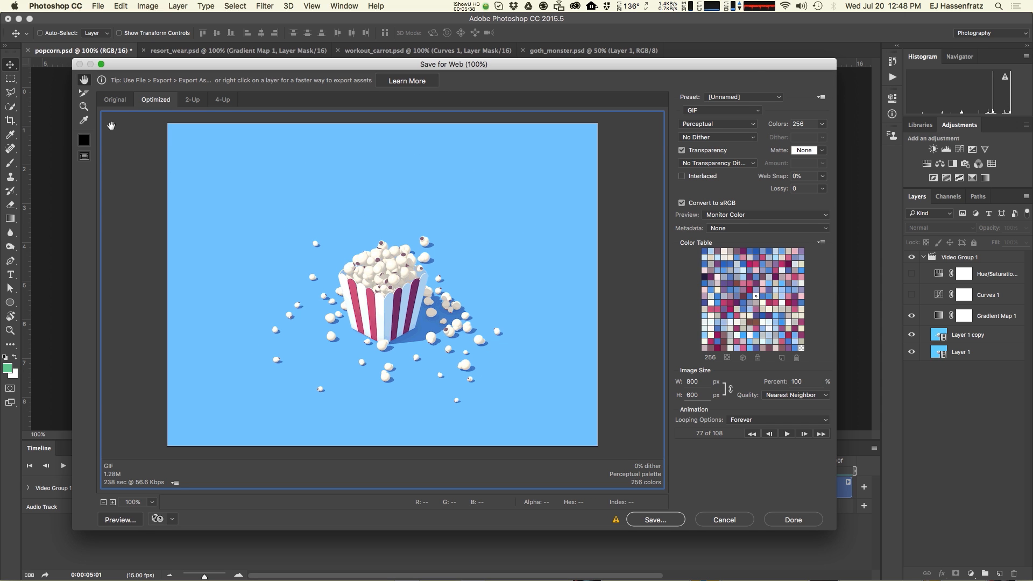
Step: Sample the blue background with the Eyedropper tool and check the available color counts, keeping 256
click(86, 120)
click(280, 171)
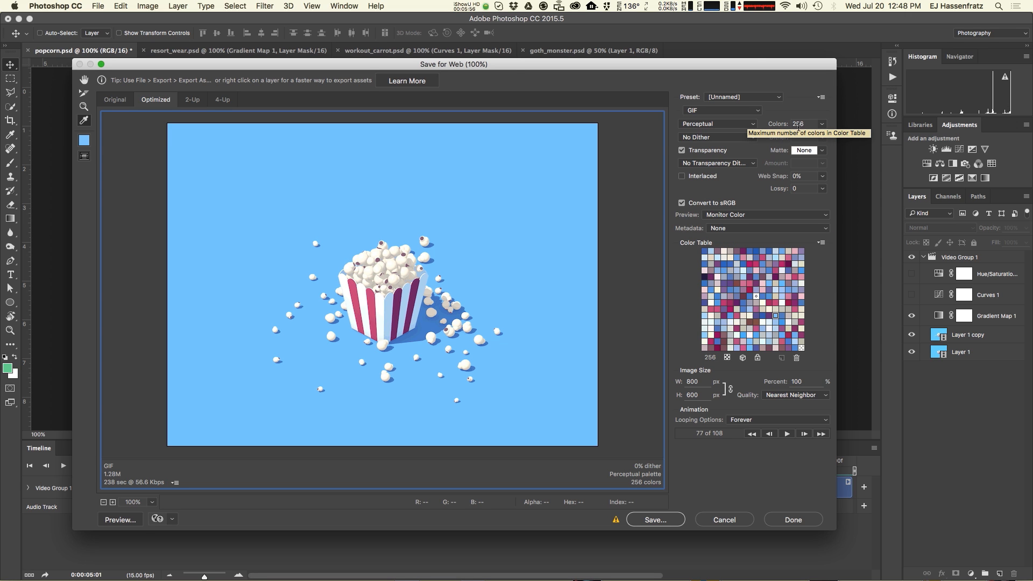
click(823, 124)
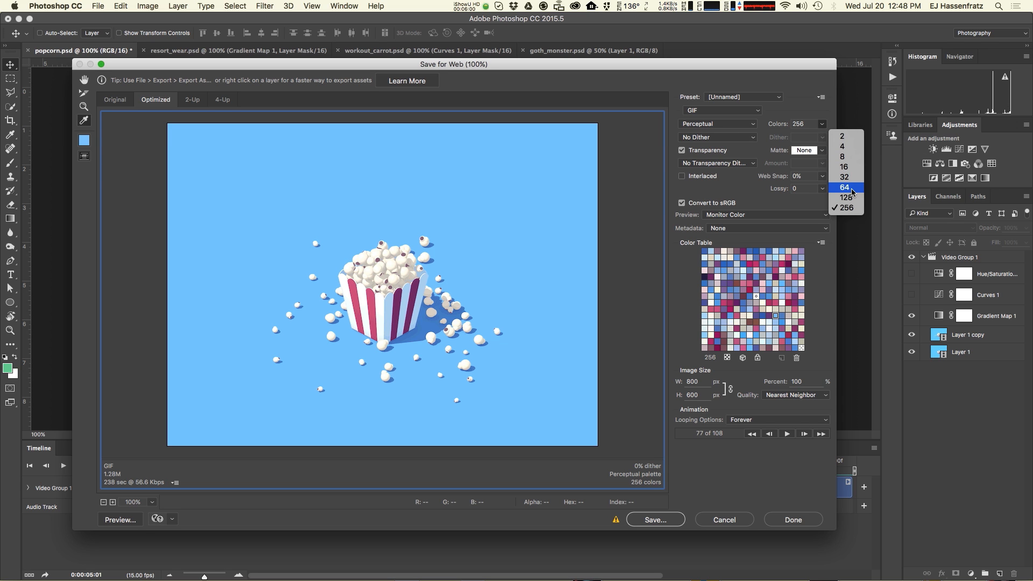
click(796, 143)
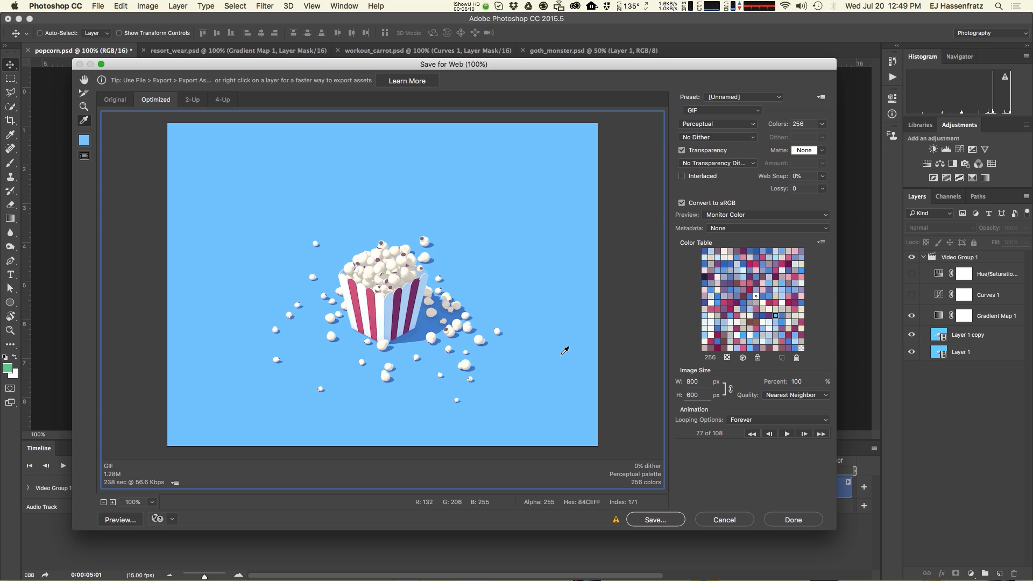
Step: Recolor the sampled background swatch in the color table to a lighter blue, about #a6dcff
double_click(775, 316)
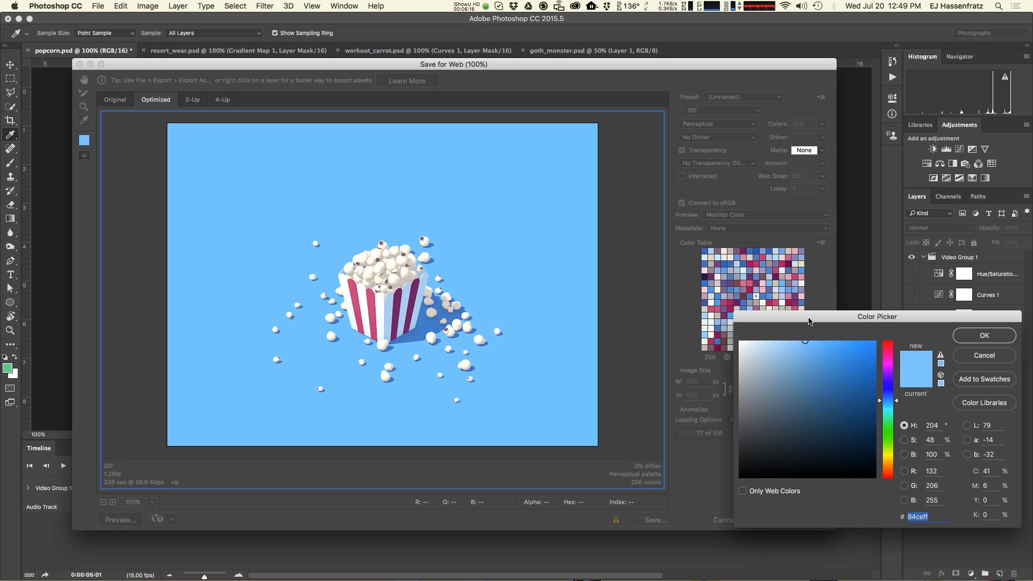
drag(631, 188, 626, 222)
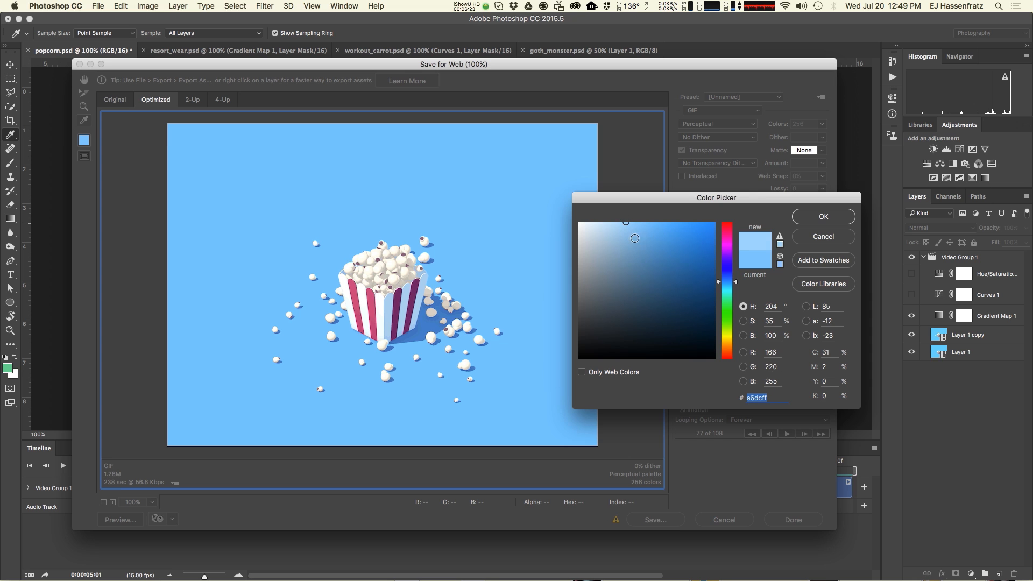
click(815, 237)
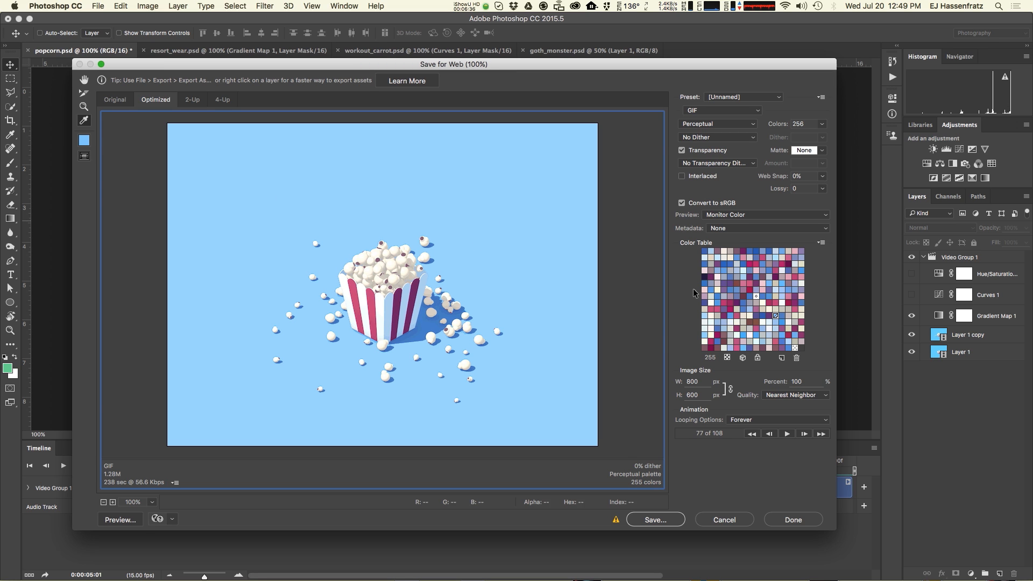
Step: Recolor the background swatch in the color table to a deeper blue, #5cb0e7
double_click(776, 315)
drag(651, 233, 661, 235)
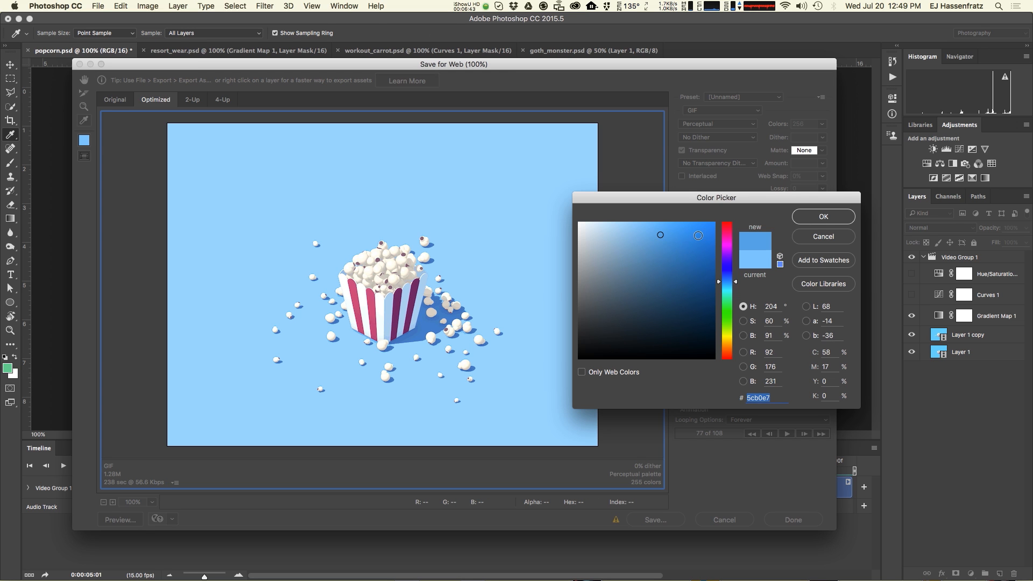
click(822, 218)
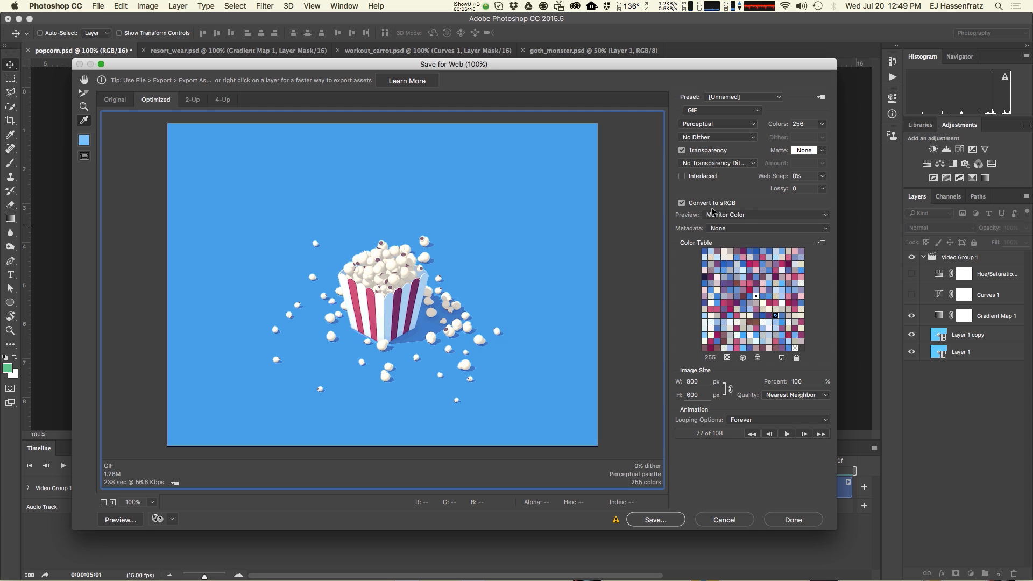
Step: Compare the background blue under the Adaptive and Selective color reductions, ending on Adaptive
click(700, 124)
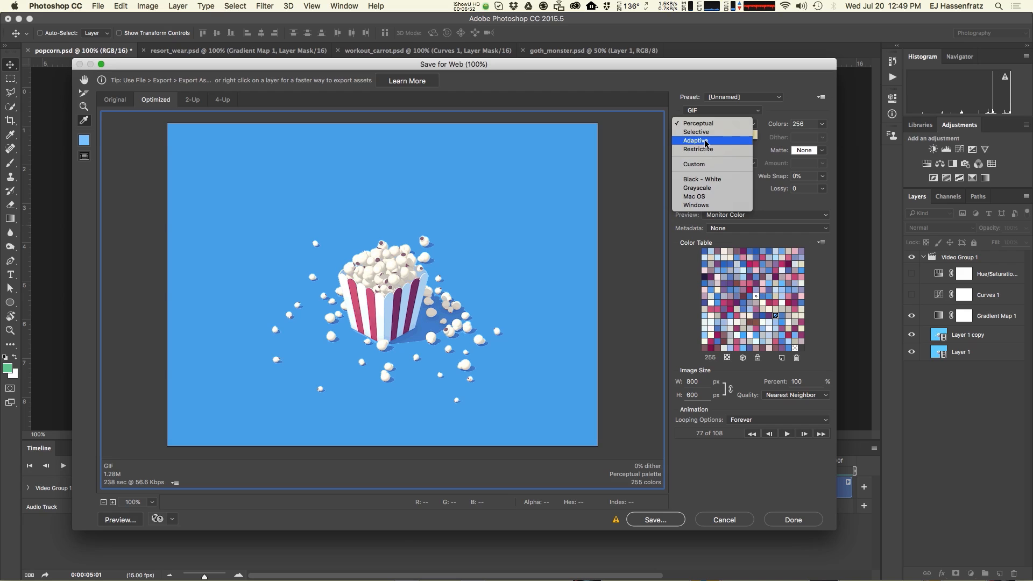
click(698, 124)
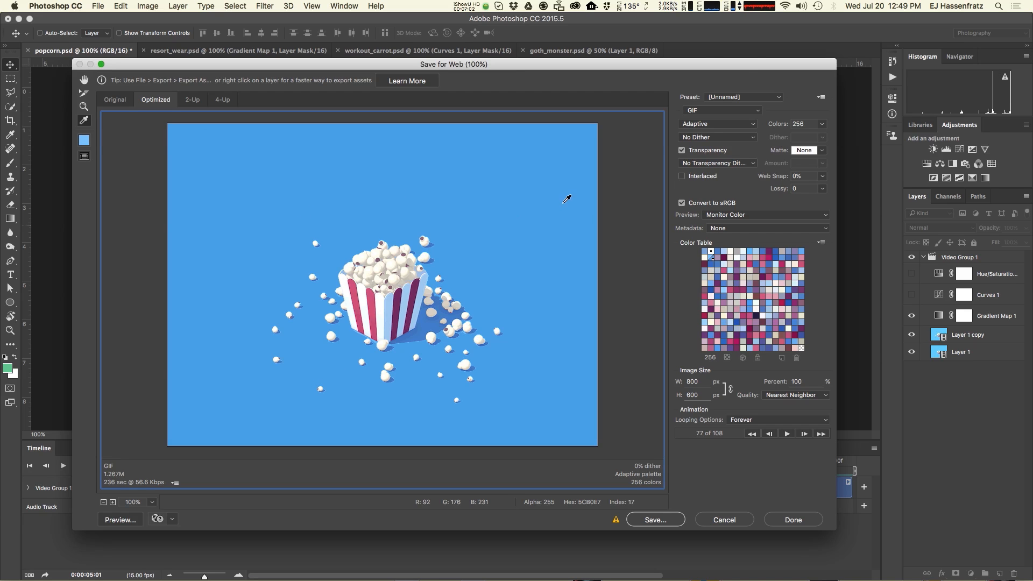
click(713, 124)
click(710, 118)
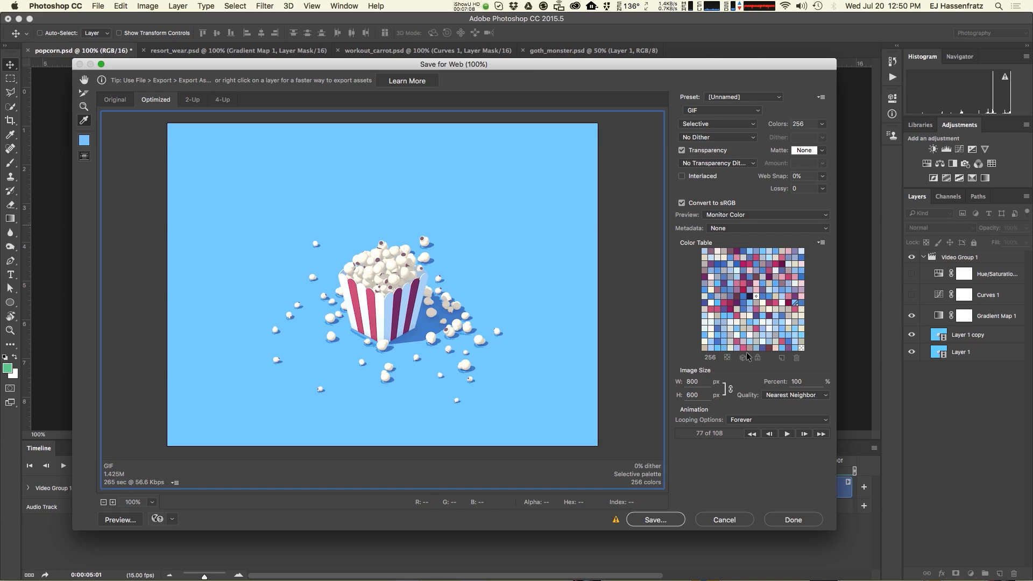
click(706, 125)
click(706, 136)
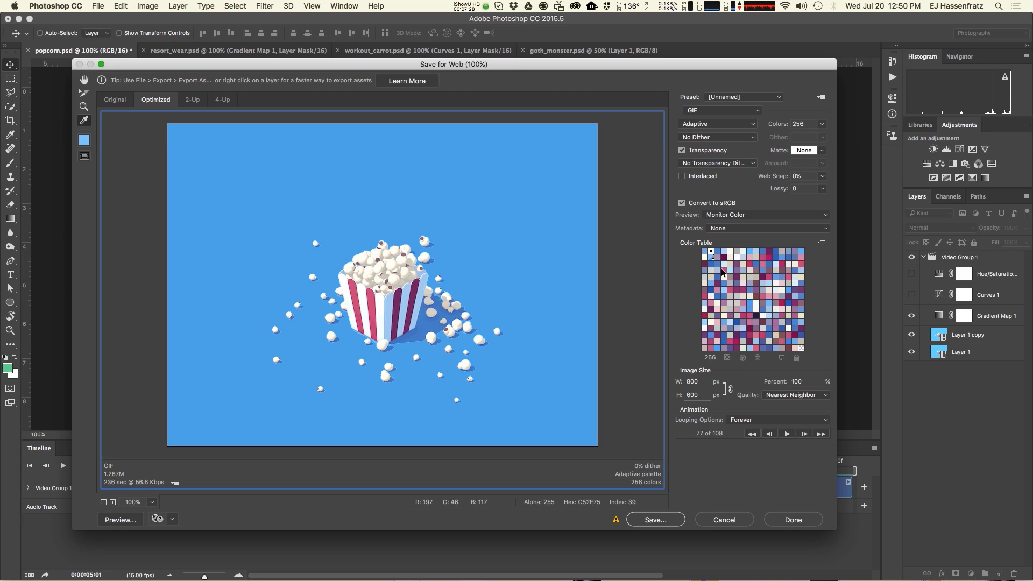
click(708, 139)
click(708, 139)
click(718, 124)
click(705, 113)
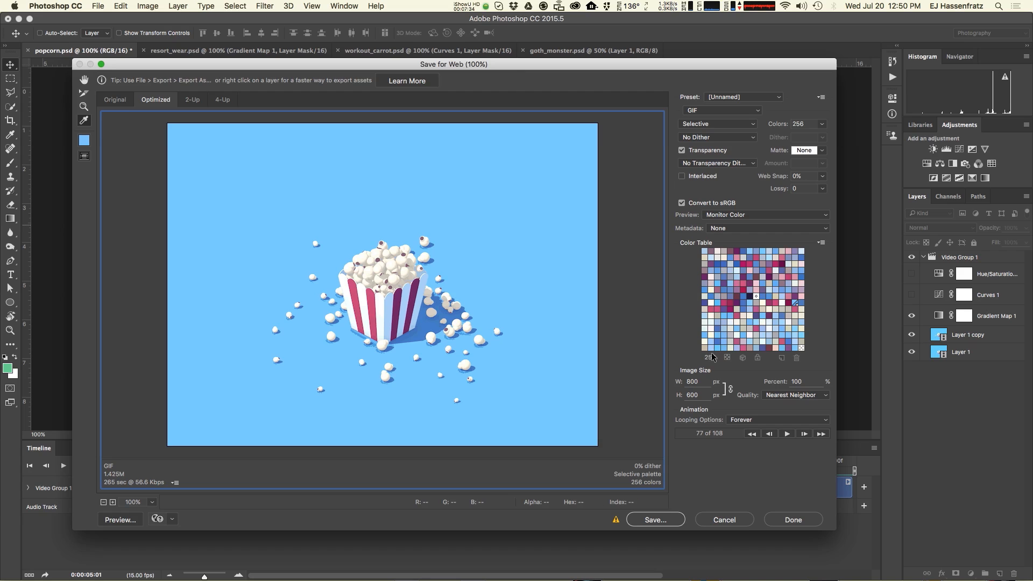
click(718, 125)
click(719, 134)
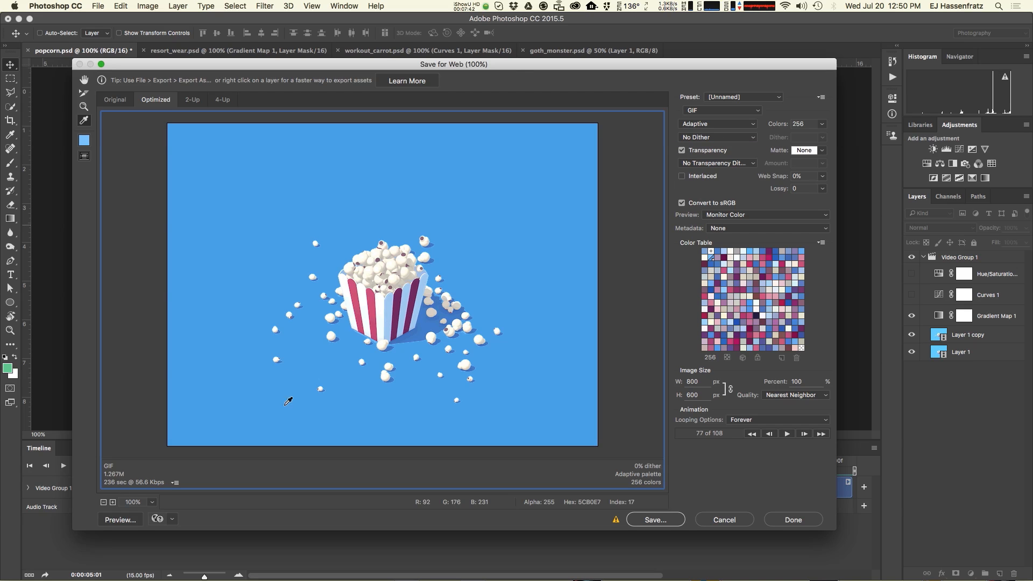
Step: Switch the color reduction to Restrictive to examine its effect on the popcorn image and color table
click(699, 136)
click(719, 122)
click(718, 122)
click(720, 126)
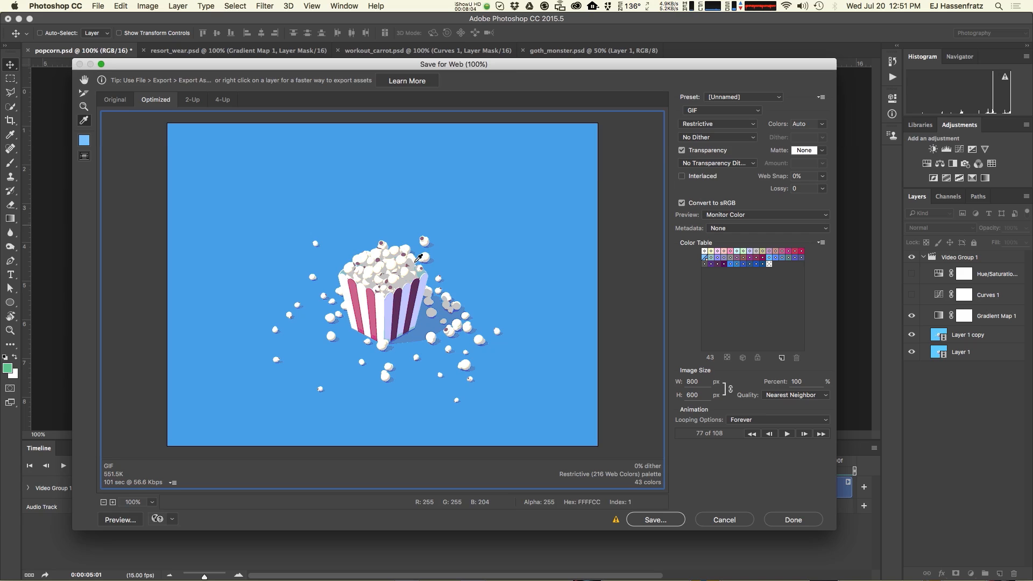
click(698, 124)
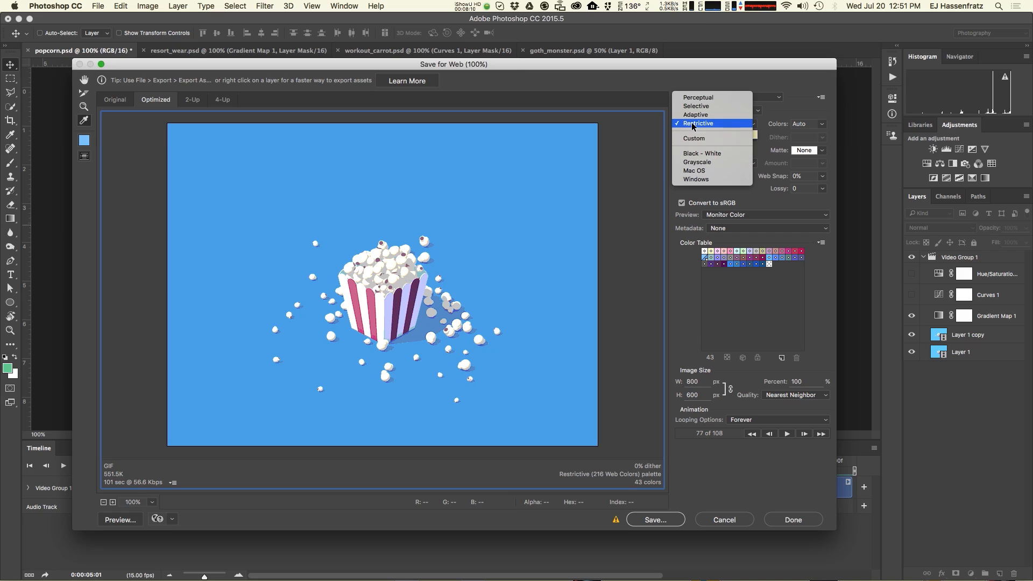
click(554, 134)
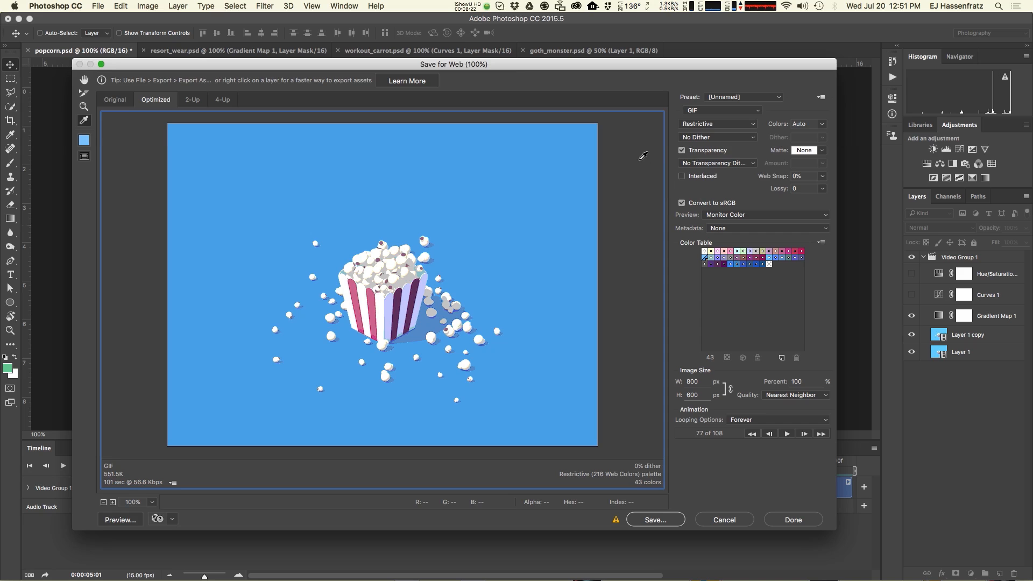
Step: Set the color reduction back to Selective and cancel the popcorn GIF export
click(701, 127)
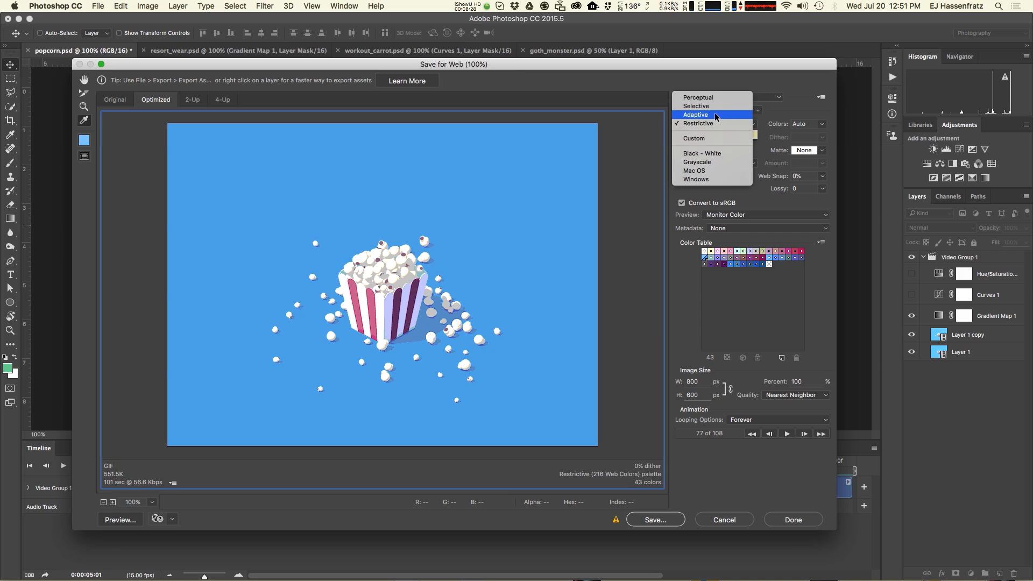
click(795, 95)
click(820, 125)
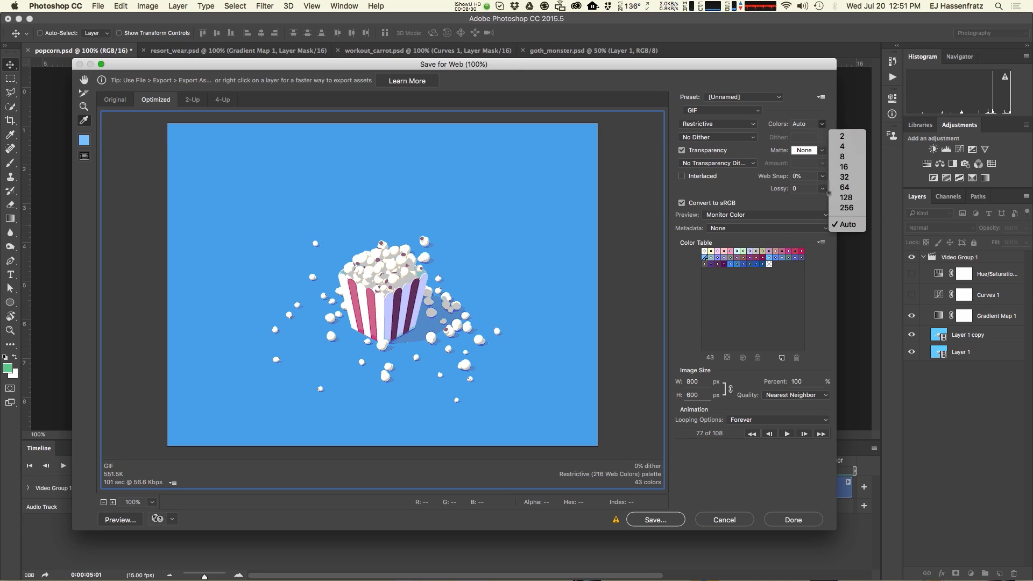
click(746, 118)
click(701, 125)
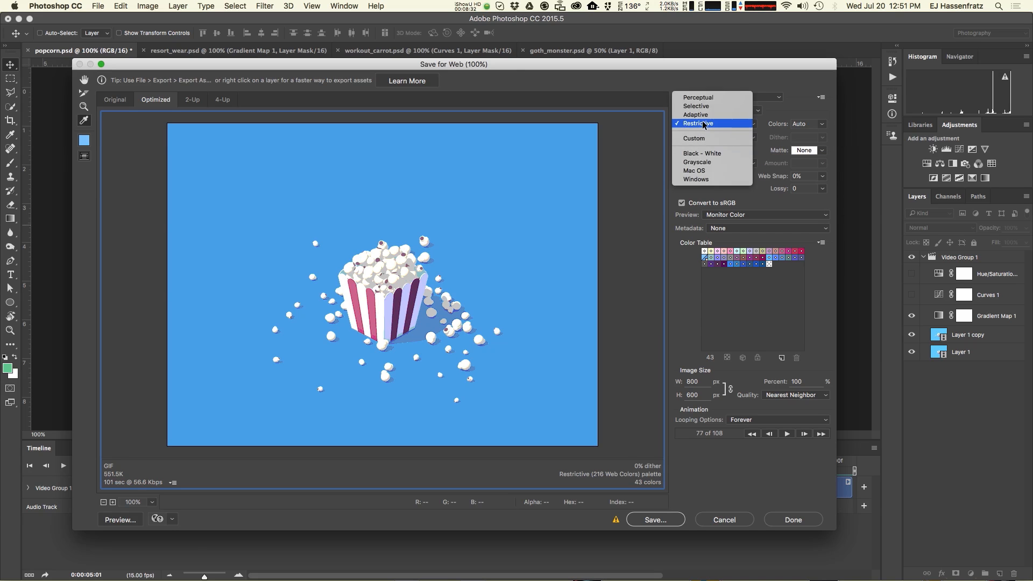
click(708, 107)
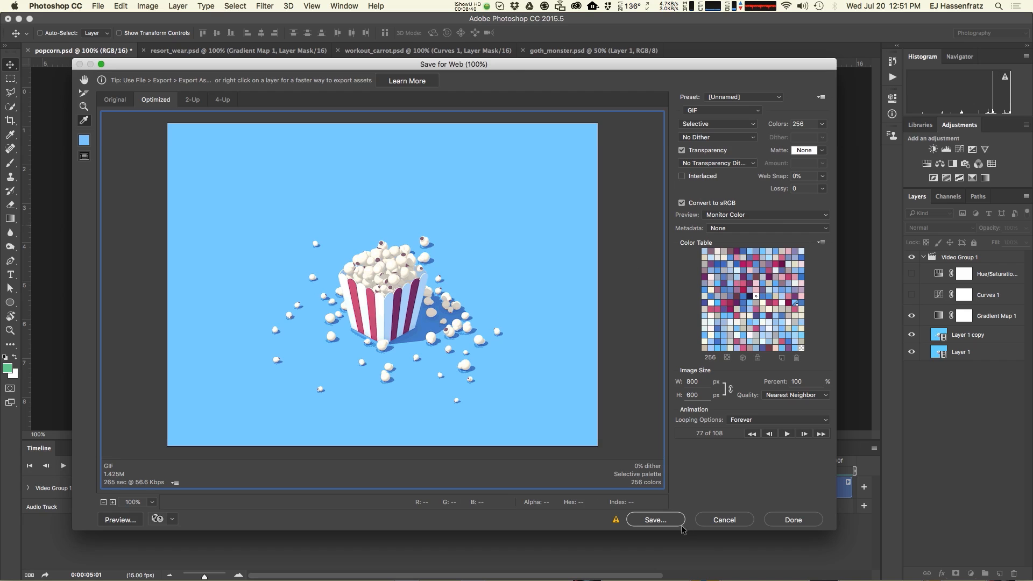
click(724, 518)
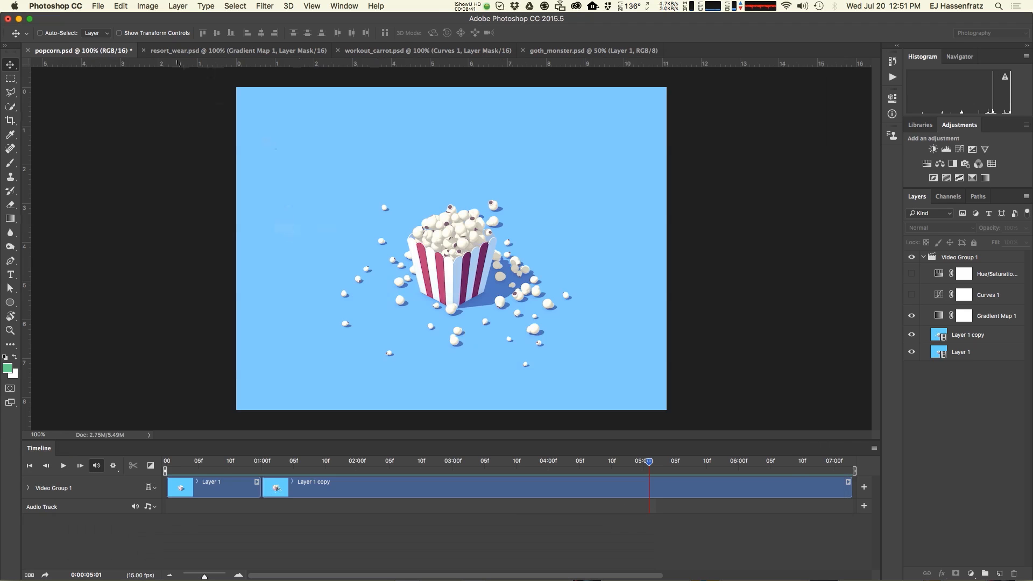
Step: Switch to the resort_wear.psd document and open it in Save for Web
click(185, 51)
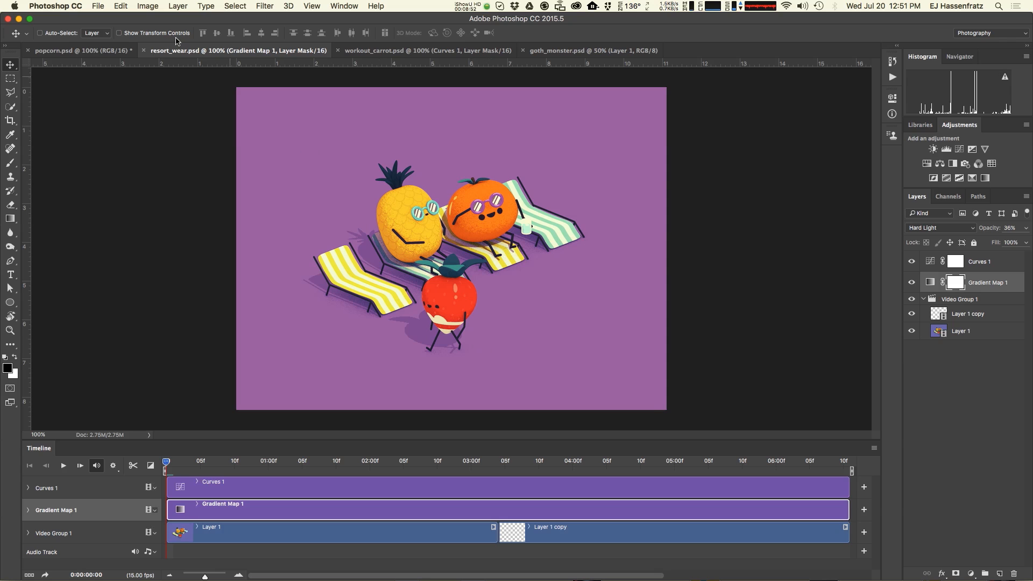
click(98, 6)
click(277, 197)
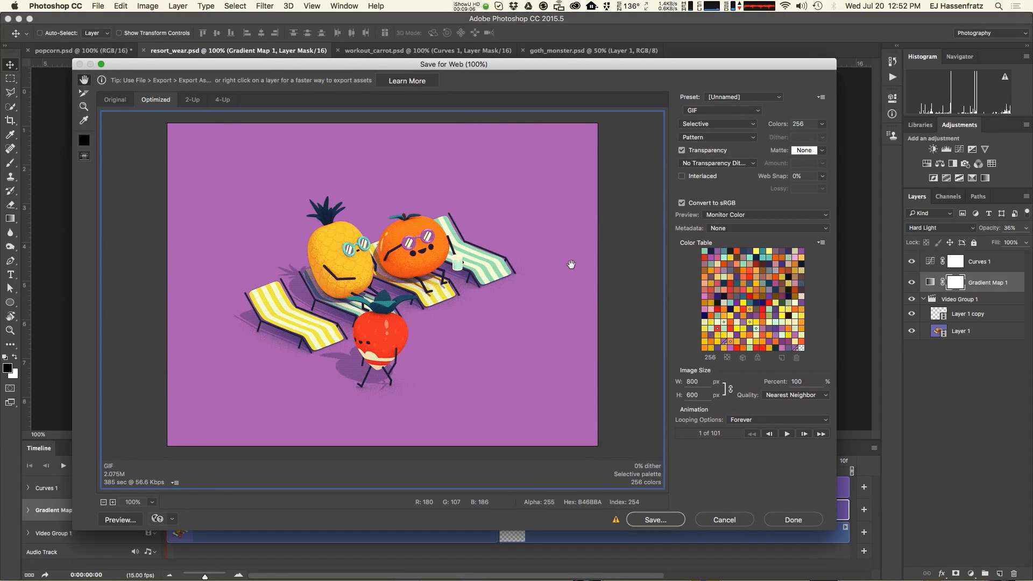
Step: Set the dither method to No Dither while keeping the Selective color reduction
click(717, 139)
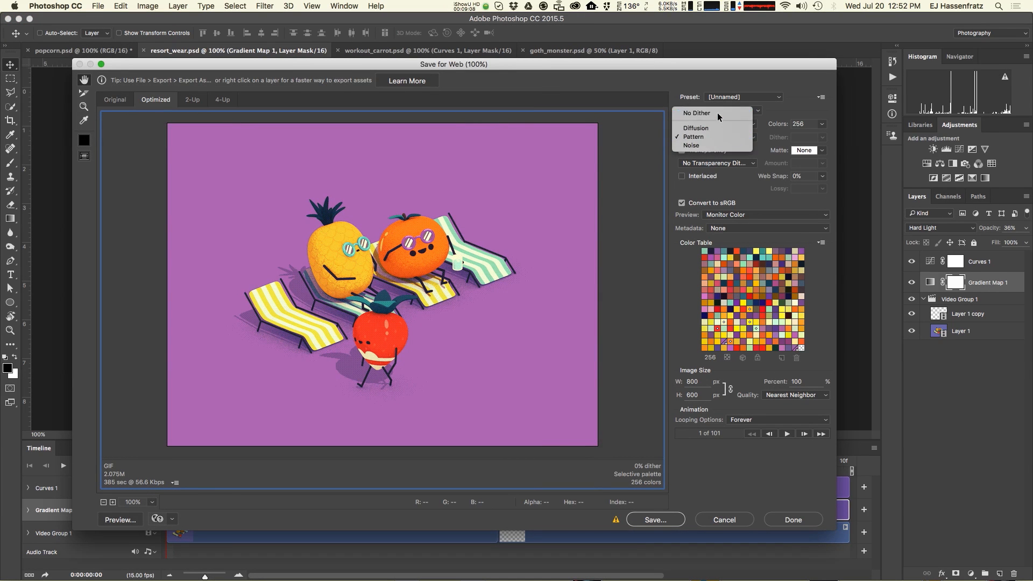
click(720, 137)
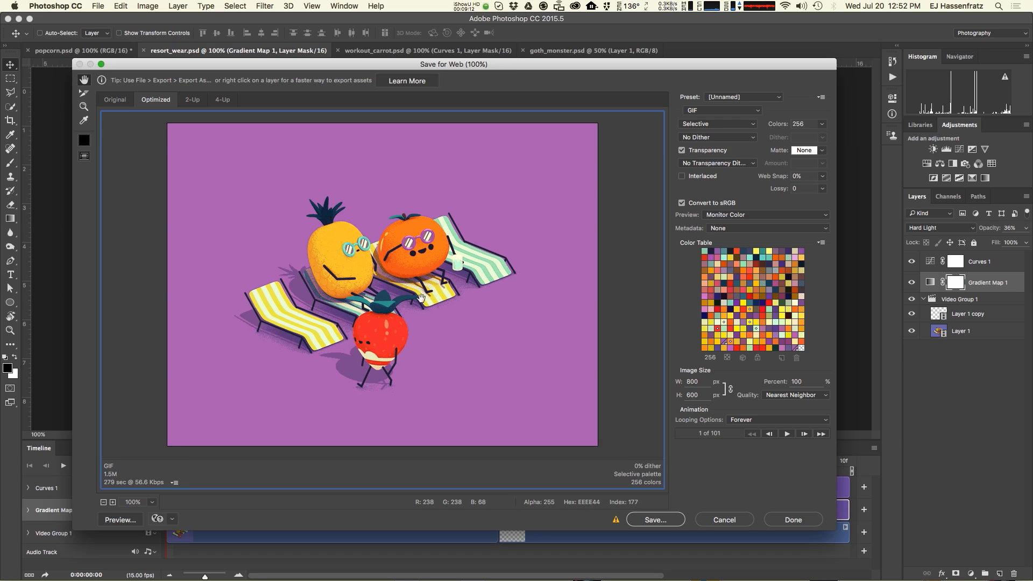
click(712, 124)
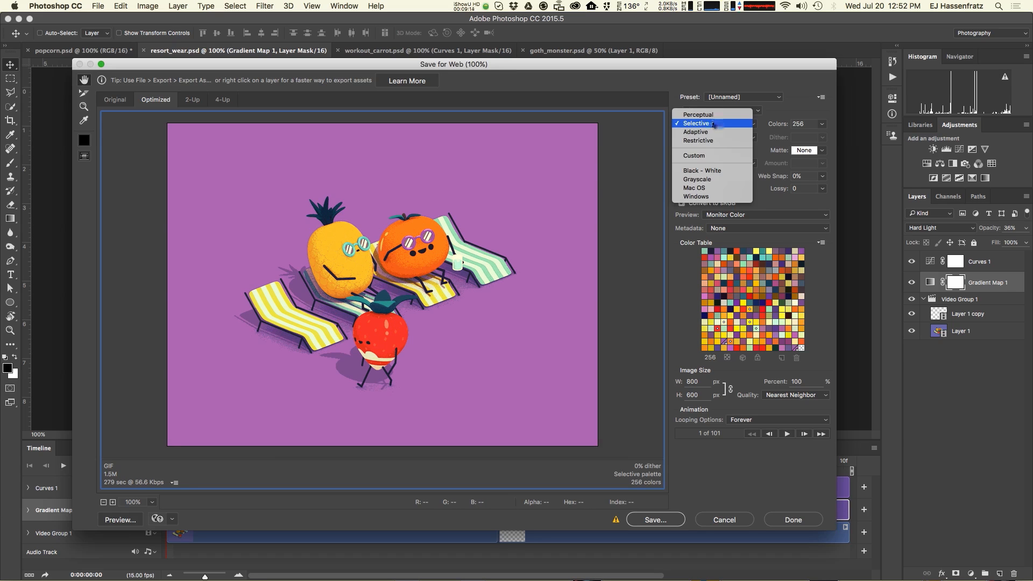
click(713, 124)
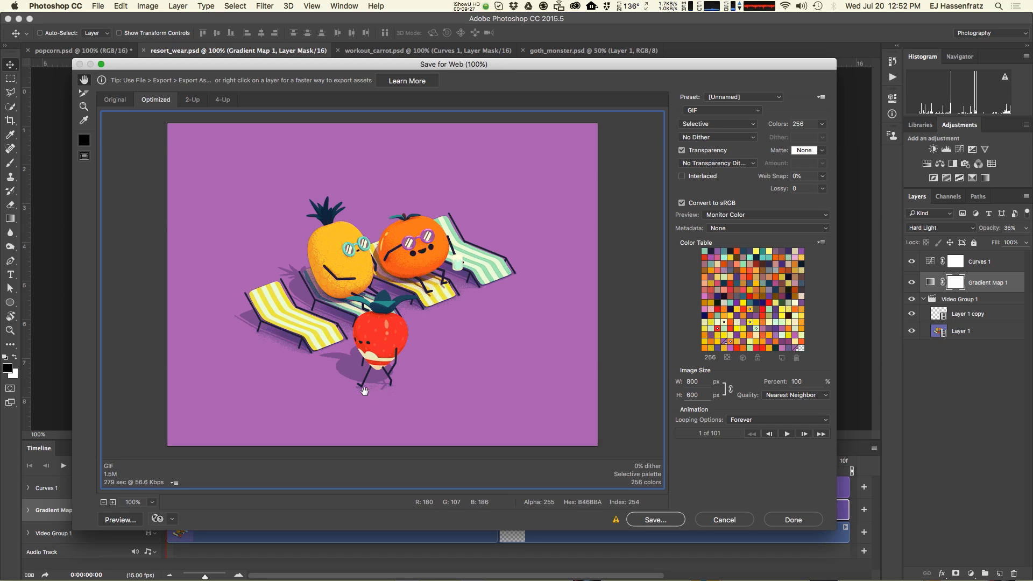
Step: Enlarge the export preview to 200% and set the color reduction to Perceptual
click(152, 502)
click(179, 524)
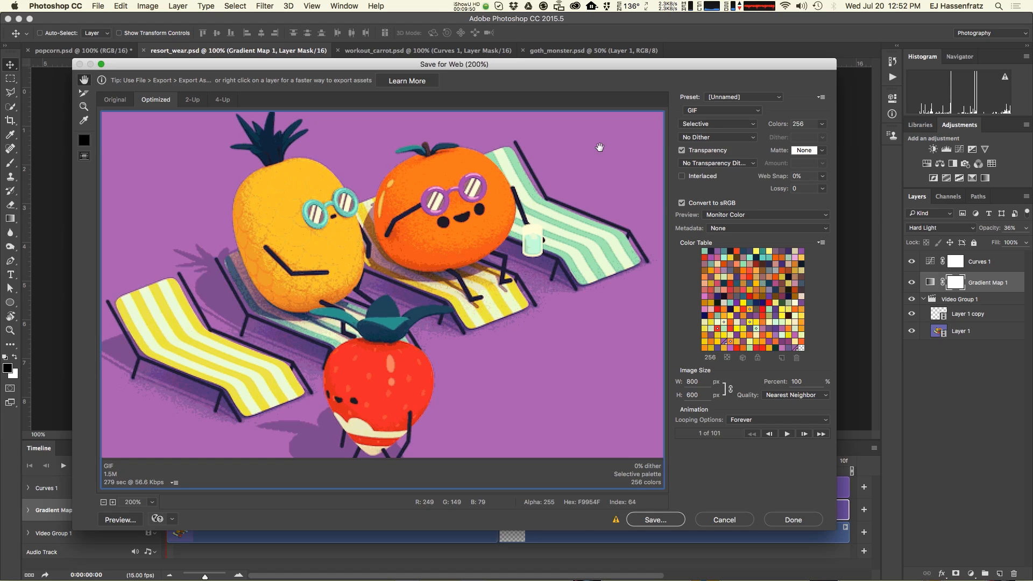
click(715, 124)
click(713, 118)
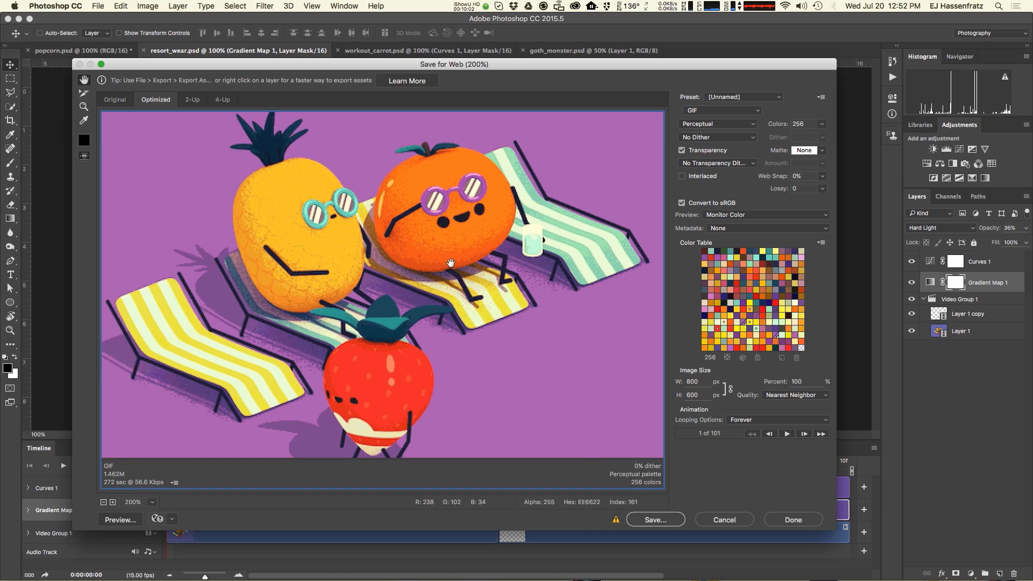
Step: Compare the Diffusion, Noise and Pattern dither methods on the fruit characters at 200%, ending on Pattern
click(704, 138)
click(691, 136)
click(715, 137)
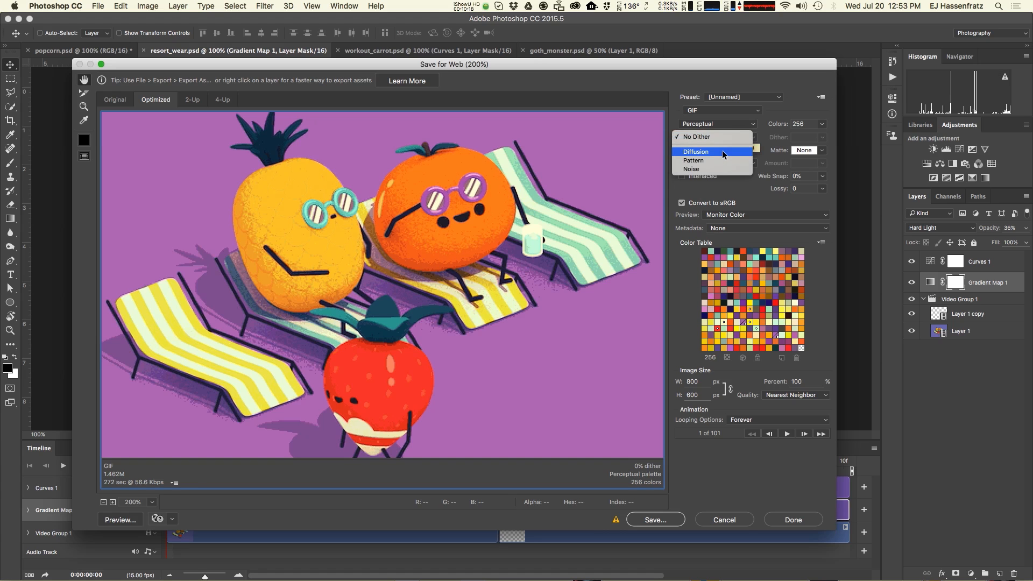
click(722, 150)
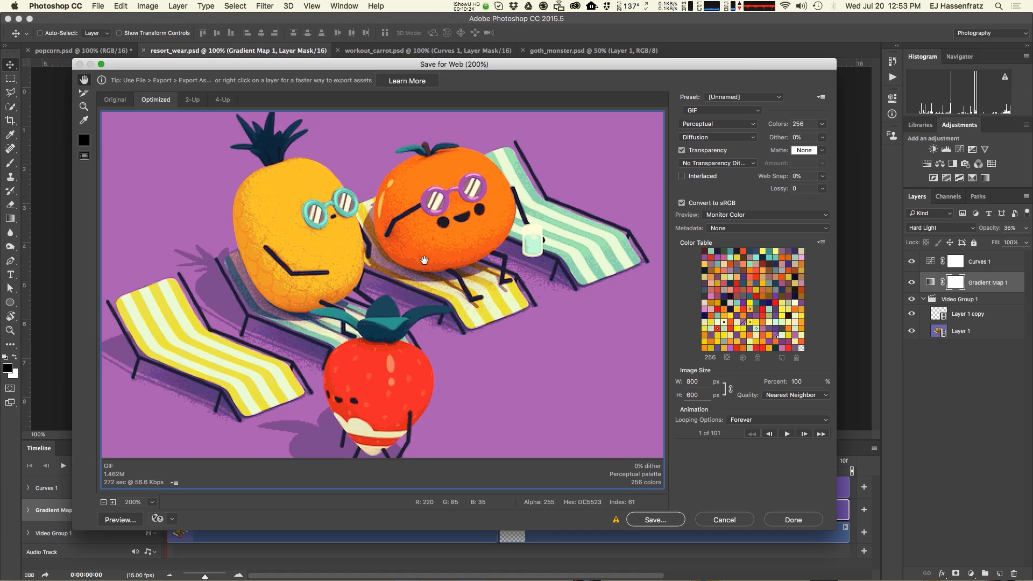
click(702, 138)
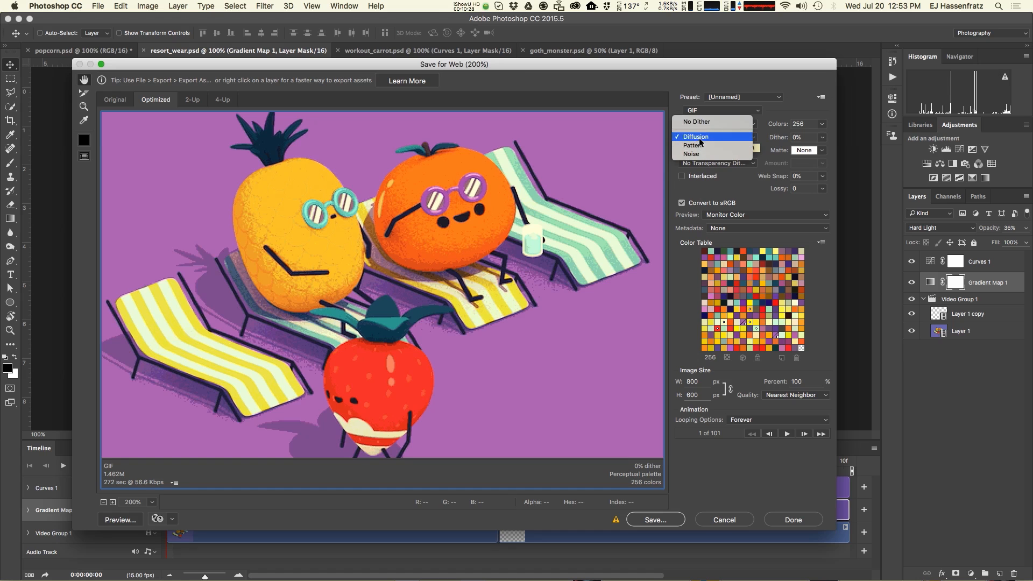
click(717, 162)
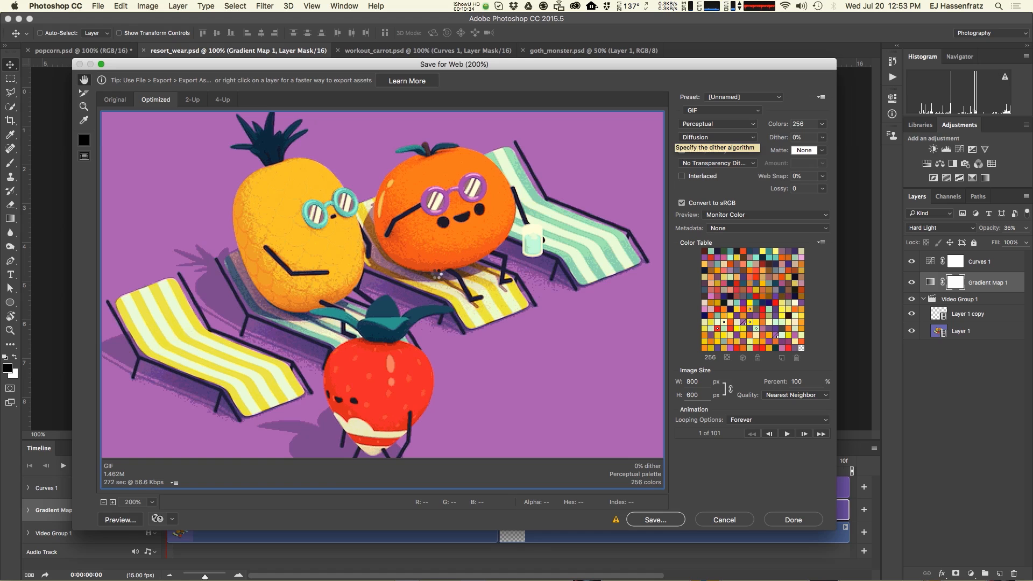
key(Down)
key(Down)
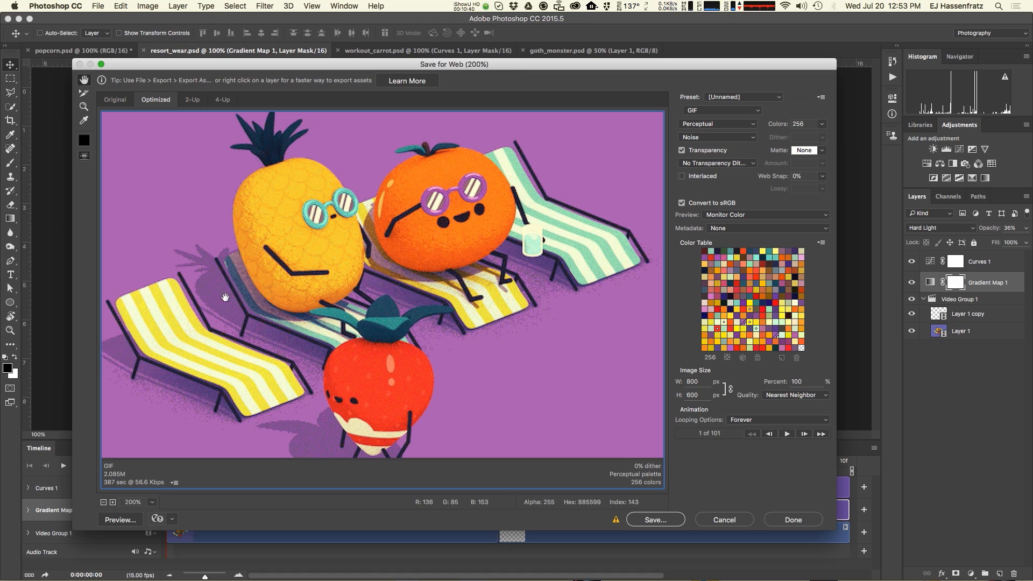
click(699, 136)
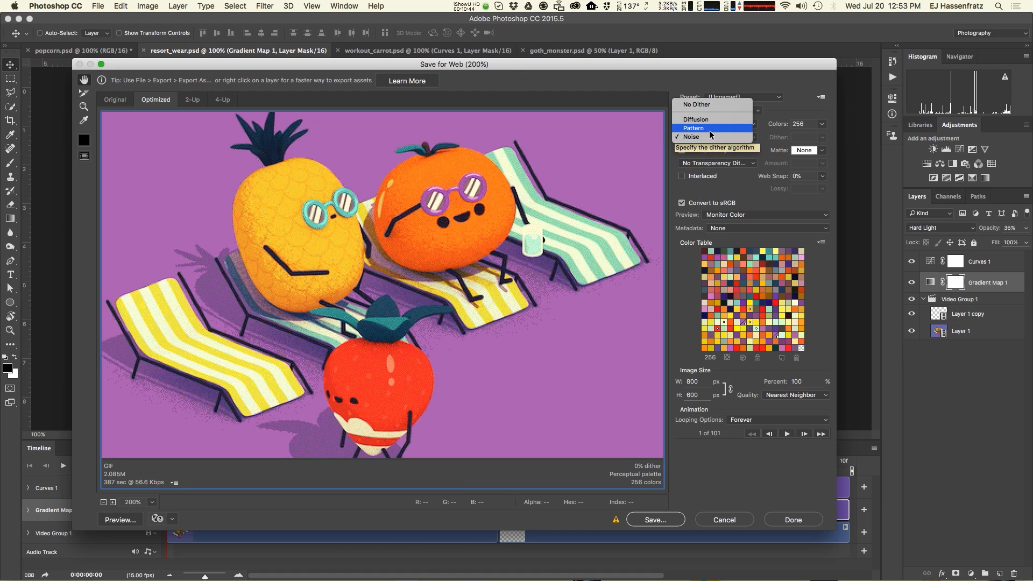
click(743, 137)
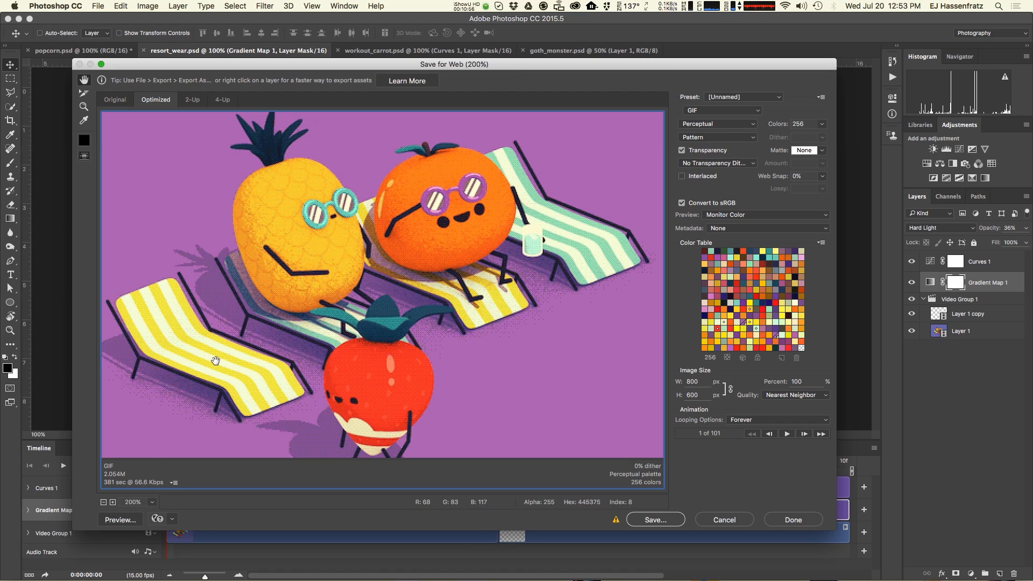
Step: Return the preview to 100% and compare Diffusion and Pattern dithering before choosing Noise
click(147, 503)
click(178, 507)
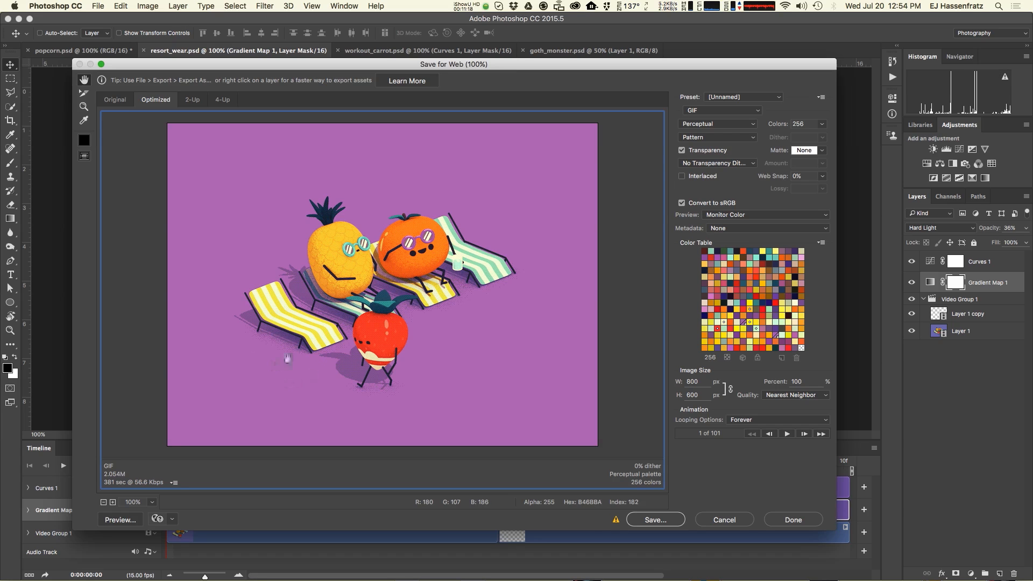
click(719, 138)
click(729, 130)
click(717, 138)
click(714, 145)
click(700, 138)
click(700, 128)
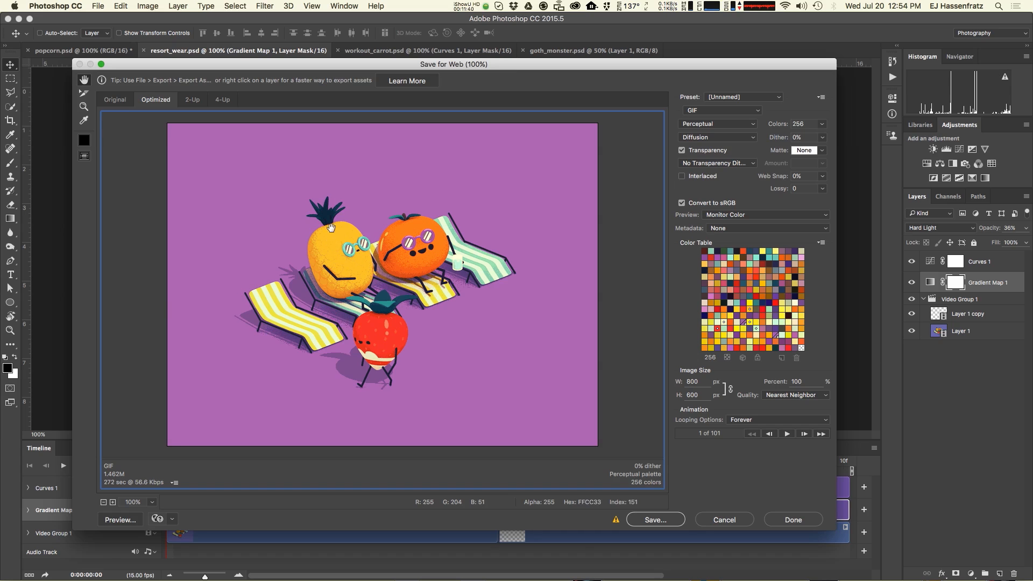
click(699, 138)
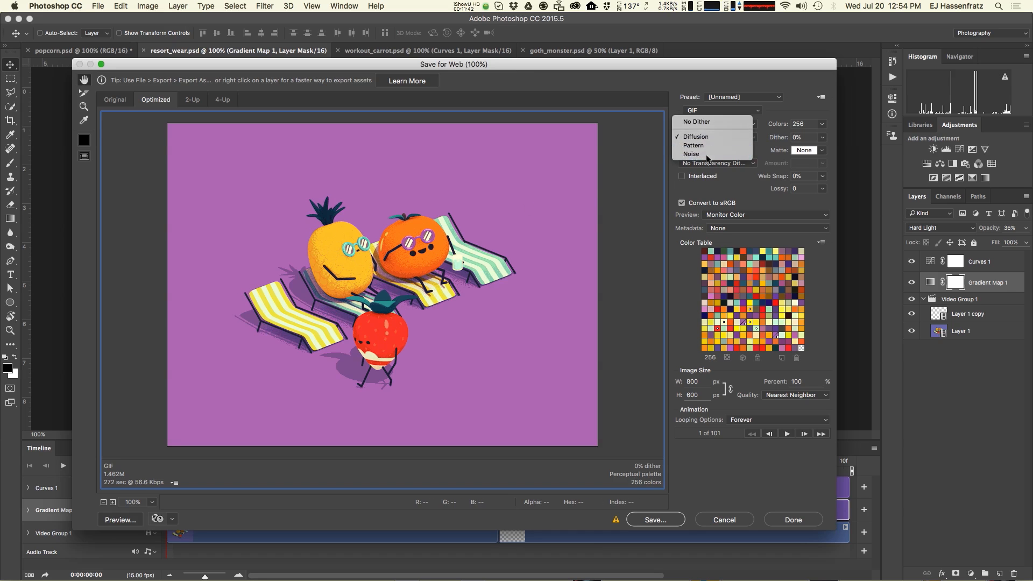
click(699, 156)
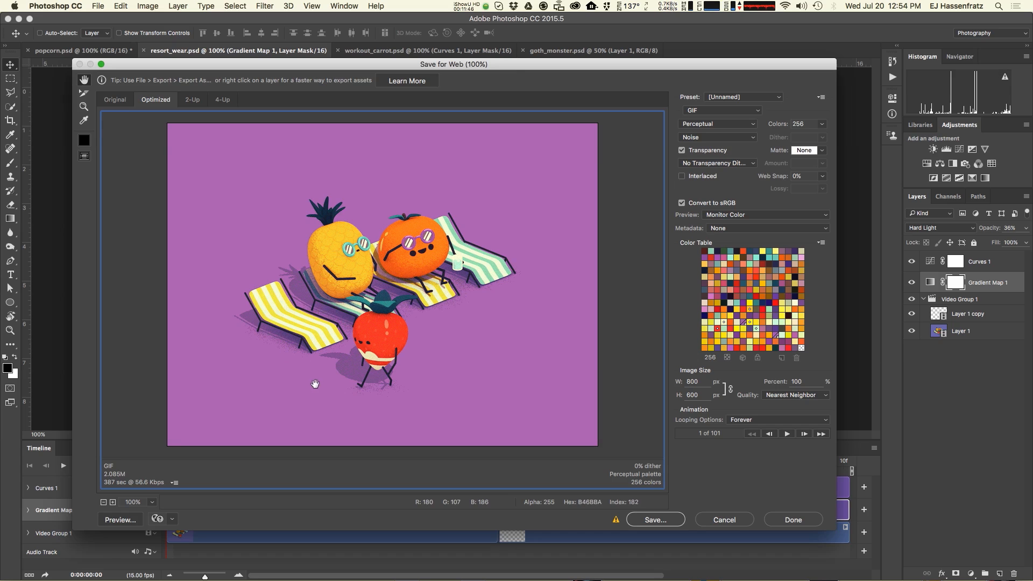
Step: Compare the Pattern and Noise dither methods on the resort wear preview at 100%, ending on Noise
click(715, 139)
click(710, 128)
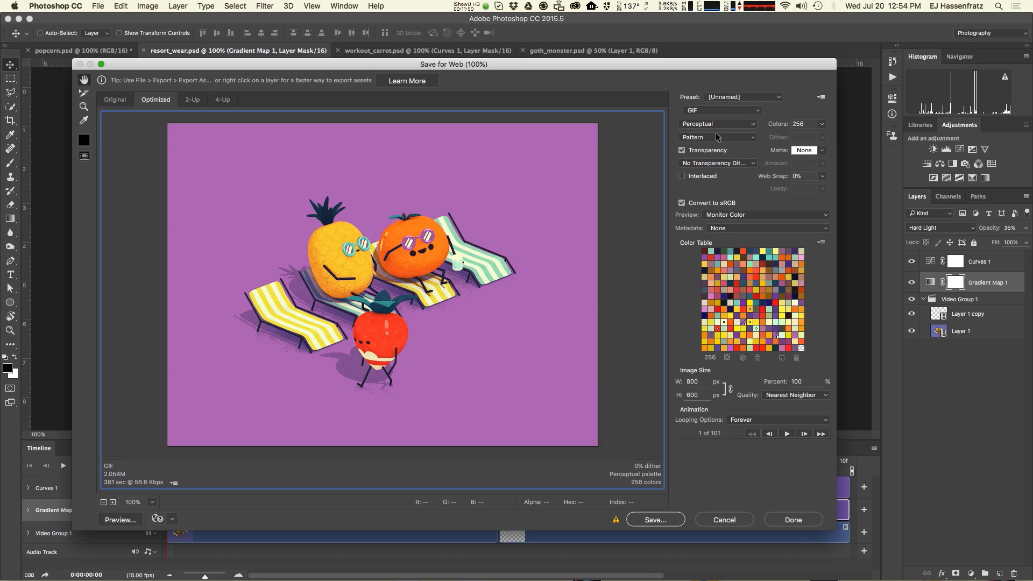
click(697, 138)
click(696, 153)
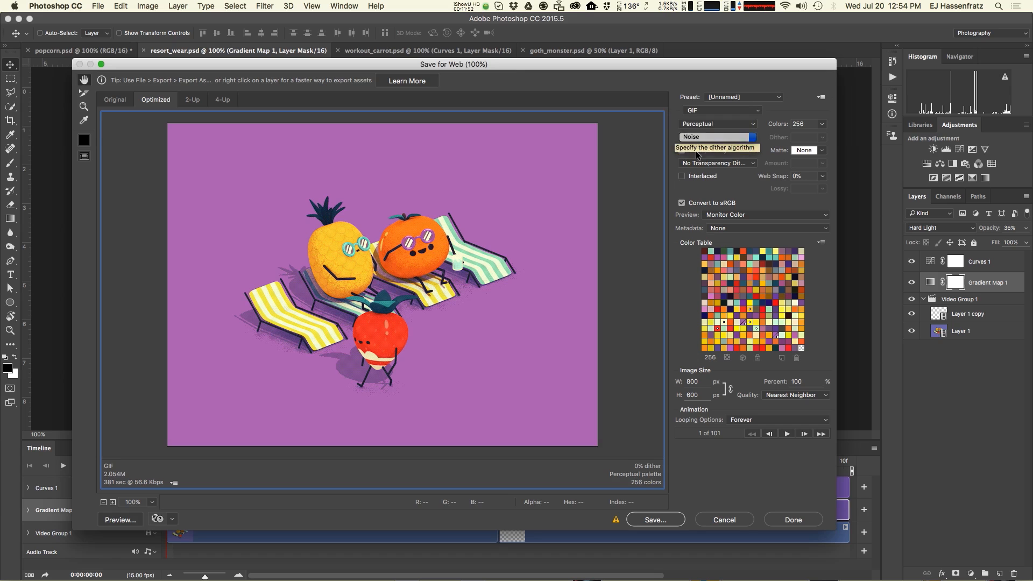
click(708, 135)
click(708, 128)
click(708, 137)
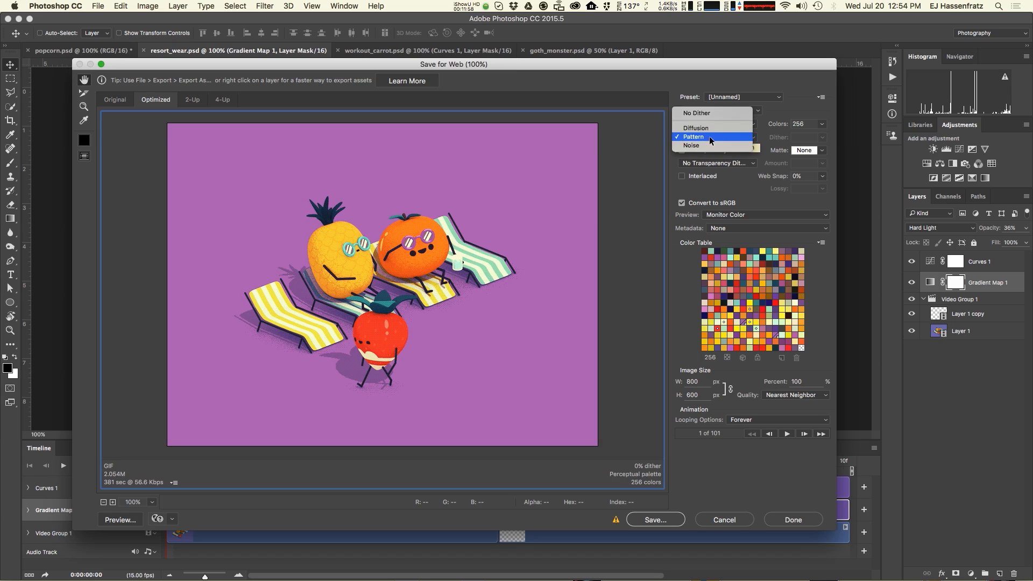
click(708, 145)
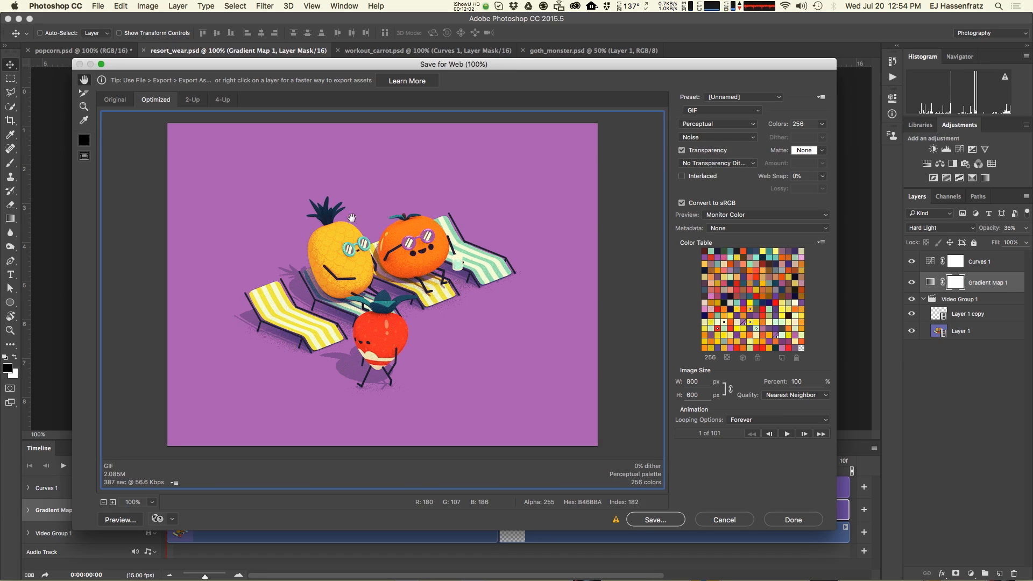
Step: Cancel the resort wear export and move the playhead of workout_carrot.psd to 0:00:03:02
drag(475, 66, 474, 59)
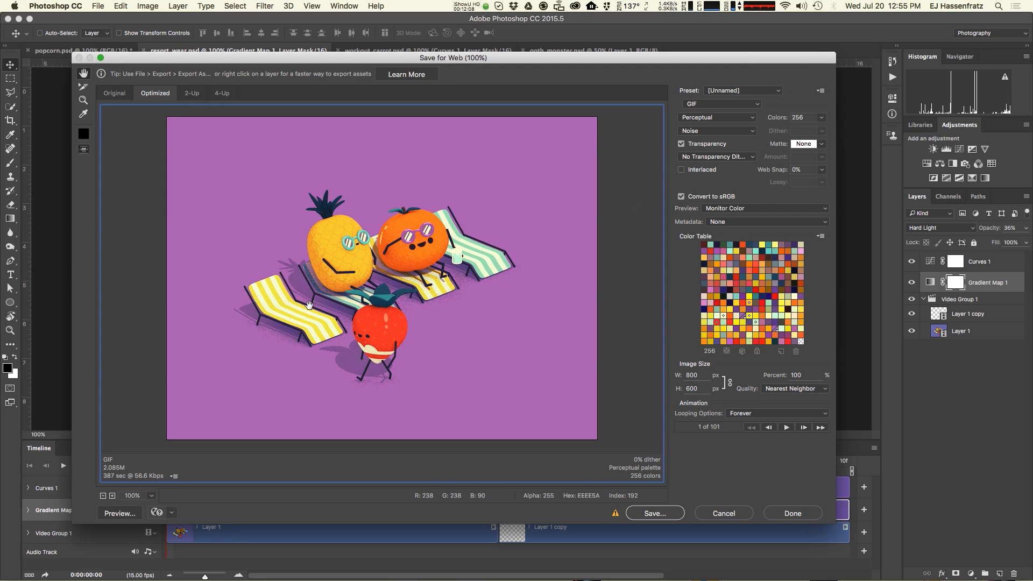
click(736, 514)
click(371, 50)
drag(323, 466, 536, 464)
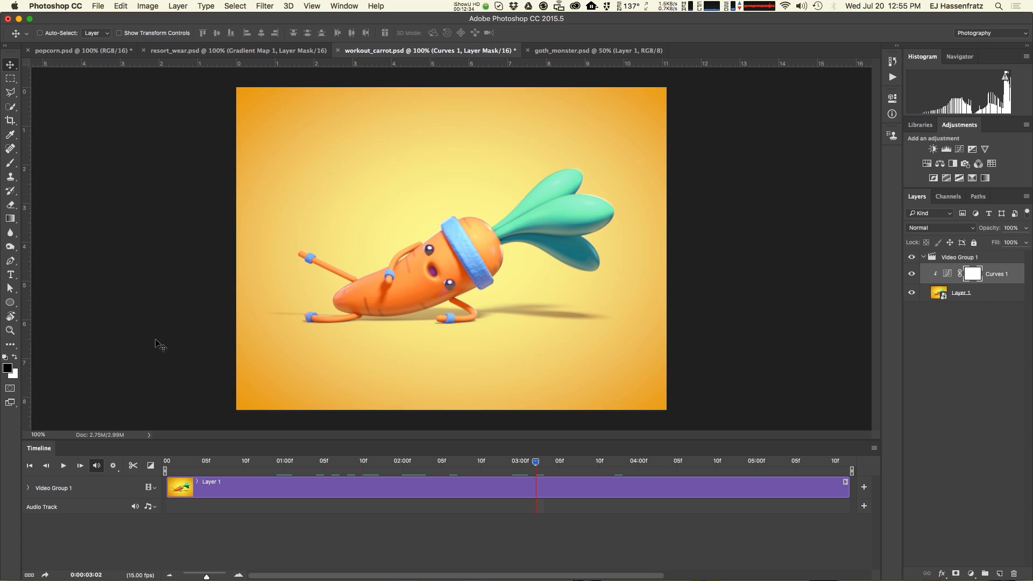
Step: Open the carrot animation in Save for Web and review the available color counts, keeping 256
click(98, 6)
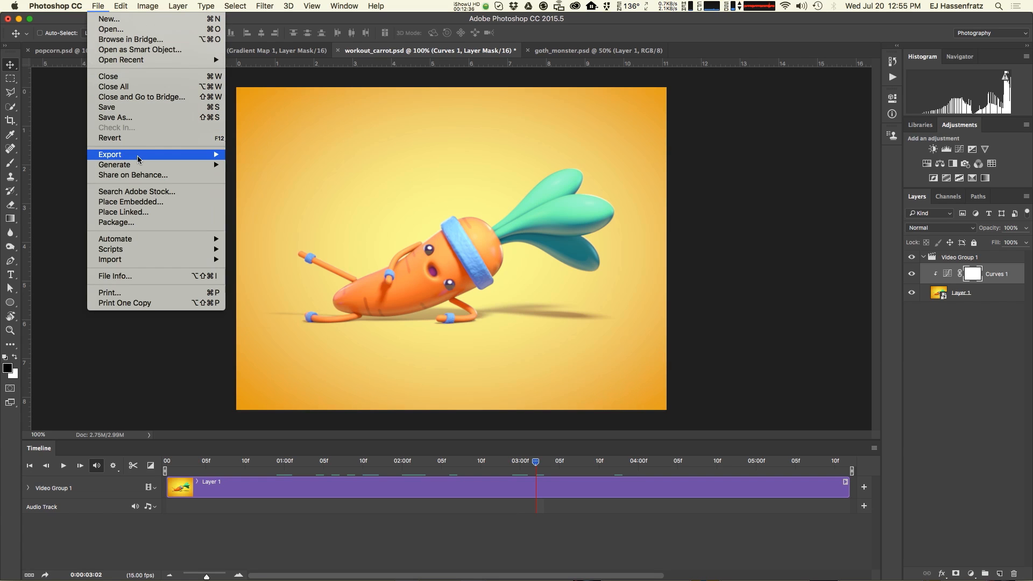
mouse_move(138, 159)
click(313, 197)
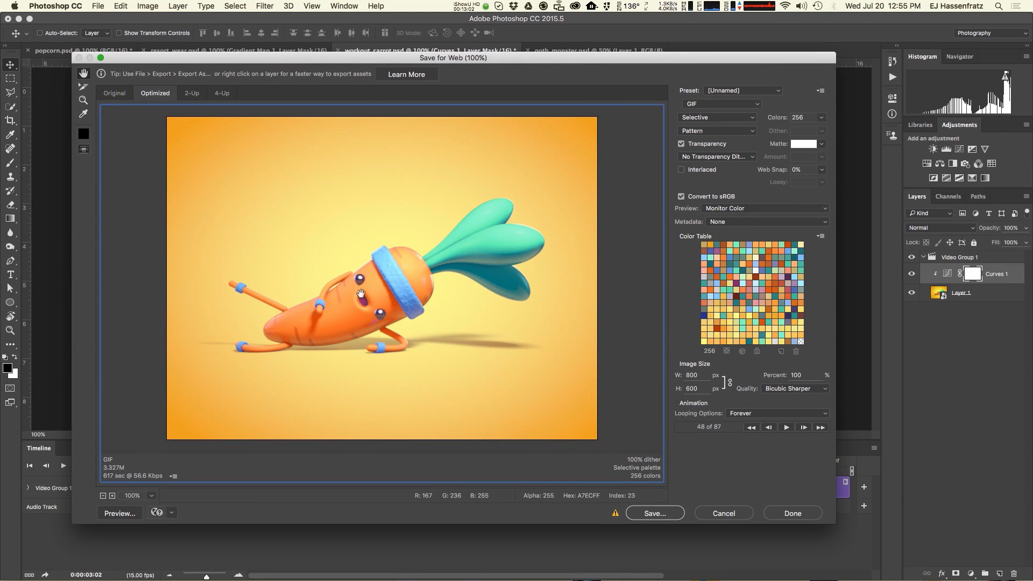
click(822, 118)
click(499, 147)
click(821, 118)
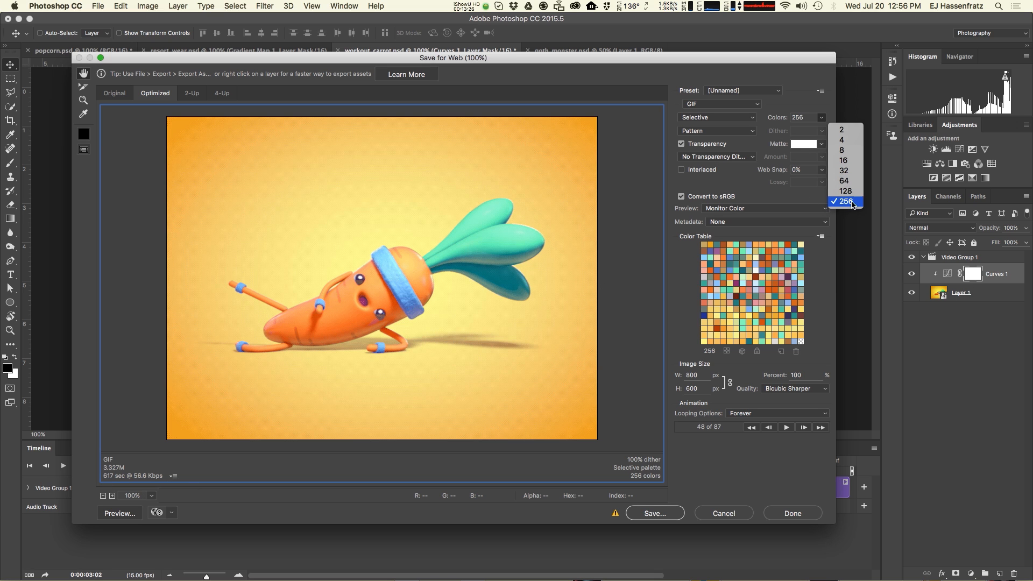
click(141, 416)
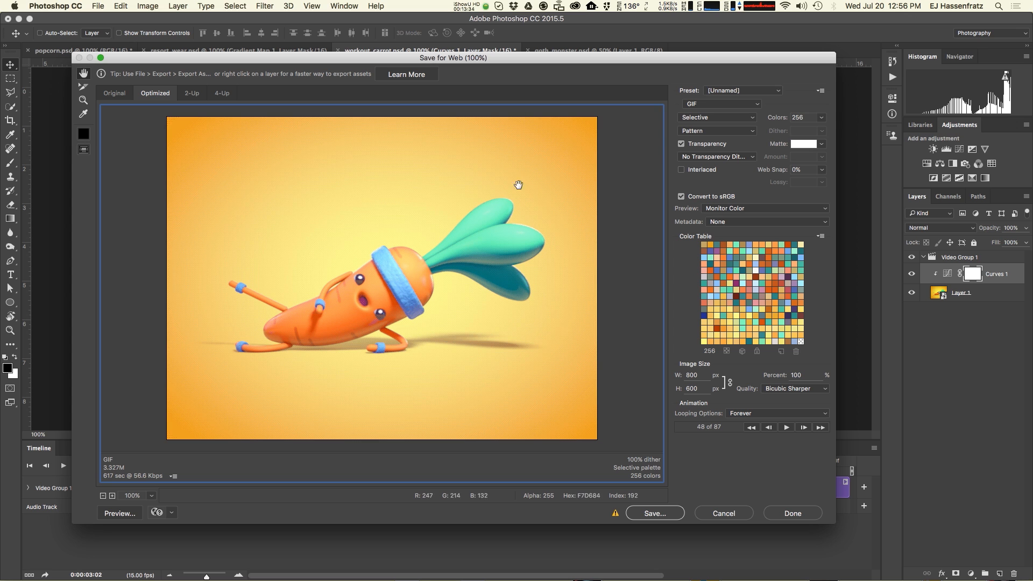
Step: Set the carrot export's dither method to No Dither and keep the Selective color reduction
click(696, 130)
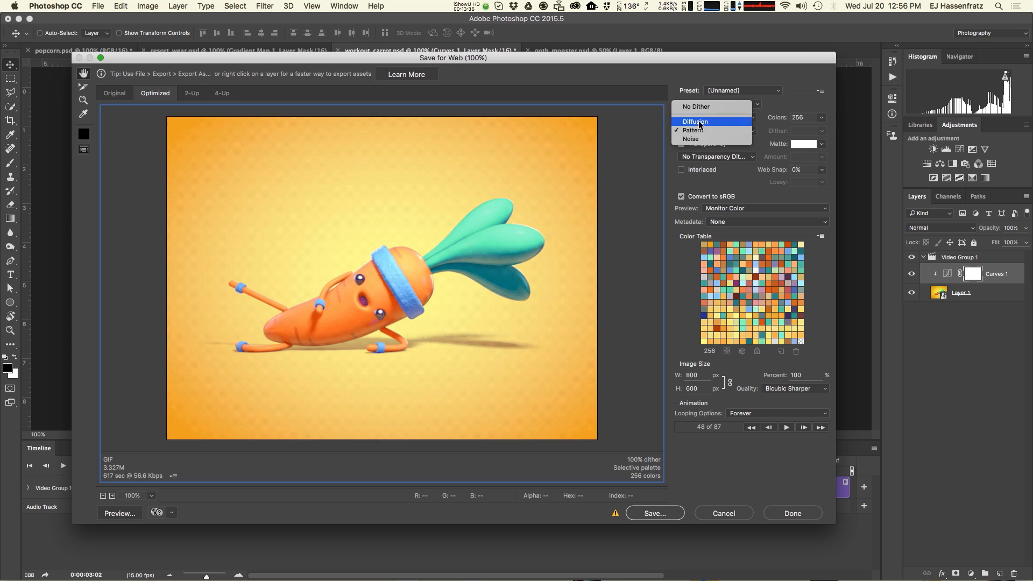
click(695, 130)
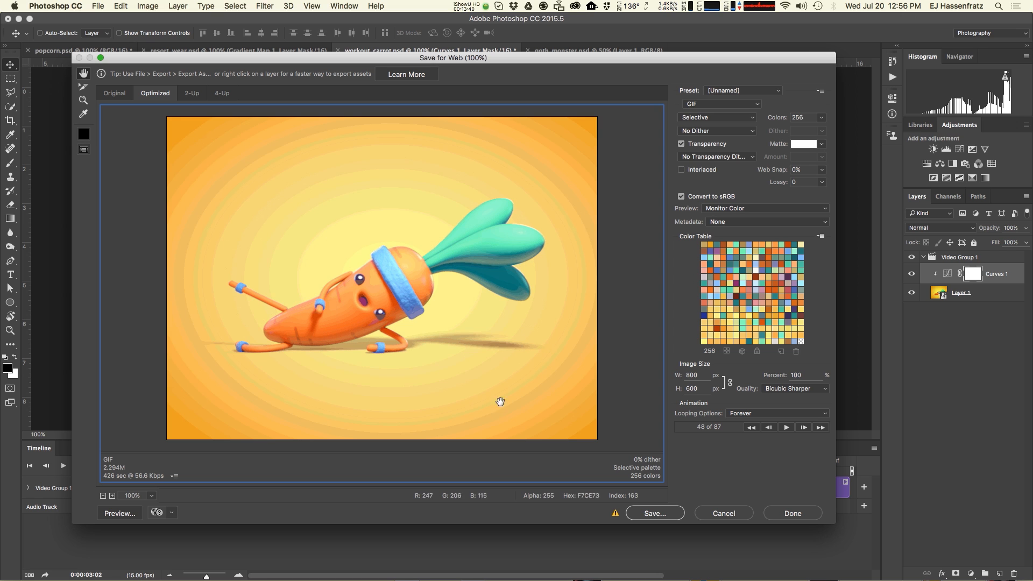
click(709, 118)
click(709, 117)
click(715, 117)
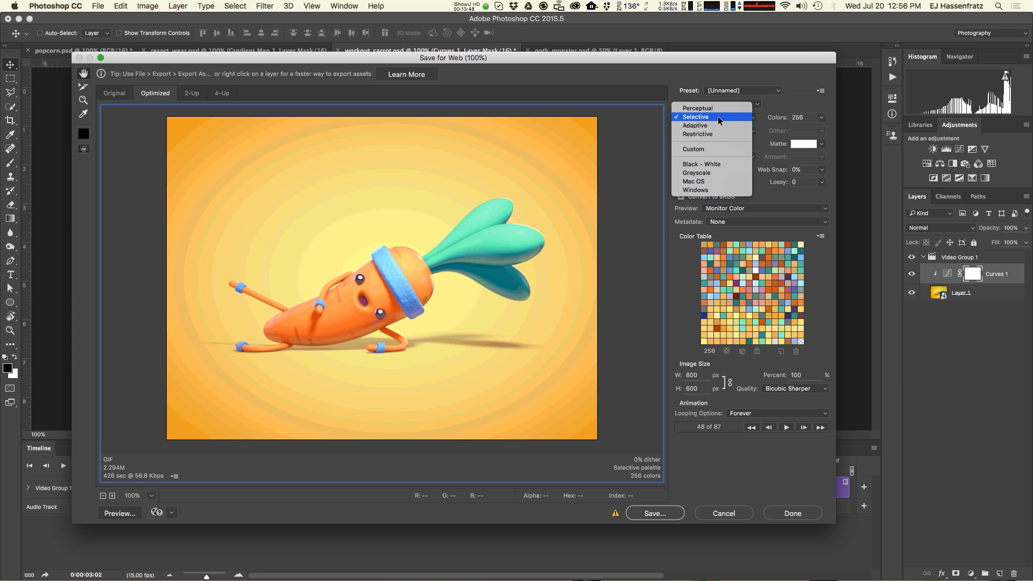
click(718, 117)
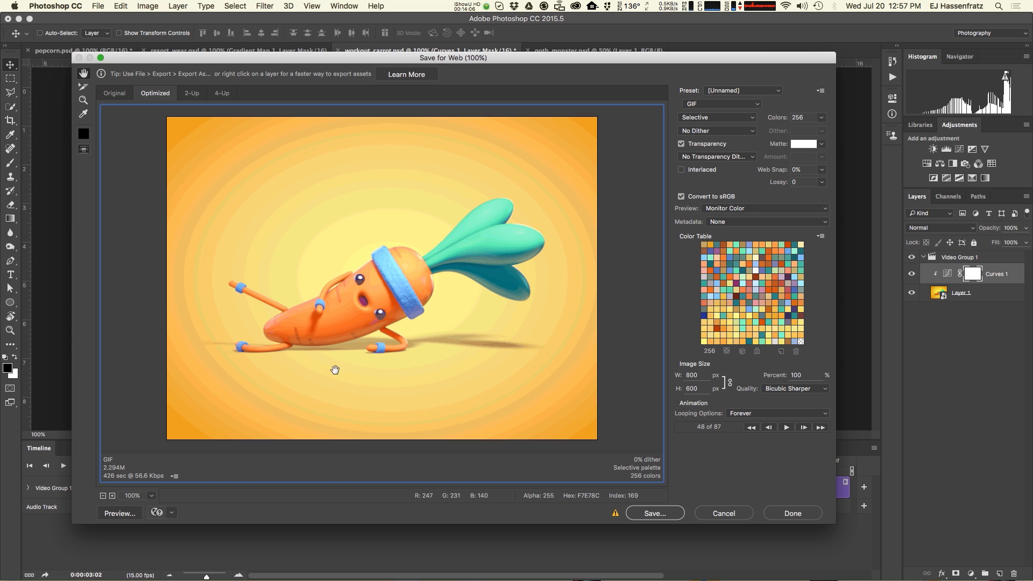
Step: Try the Perceptual color reduction on the undithered carrot gradient, then set the reduction to Adaptive
click(708, 117)
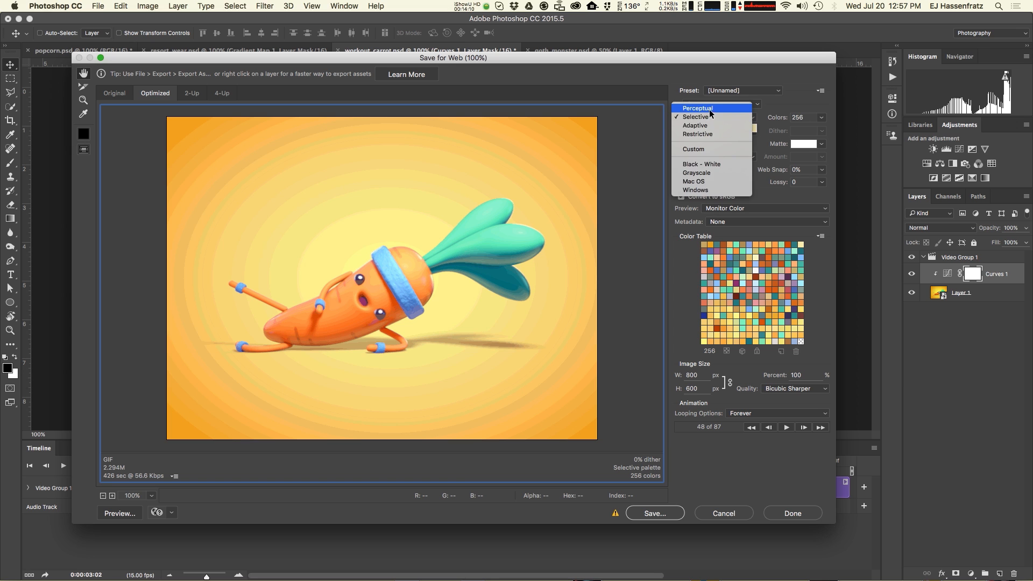
click(709, 109)
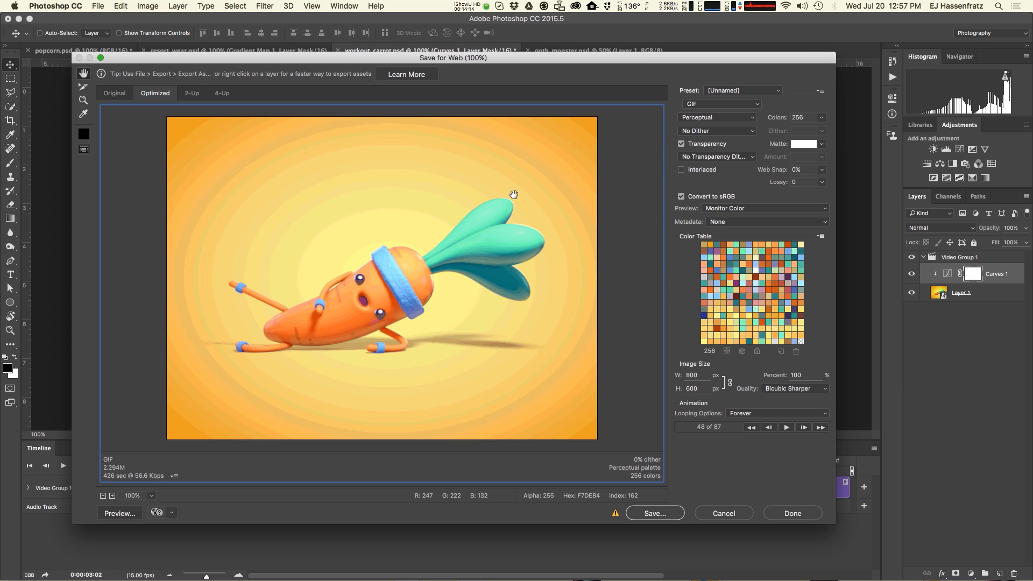
click(716, 117)
click(718, 132)
click(720, 117)
click(720, 109)
click(716, 118)
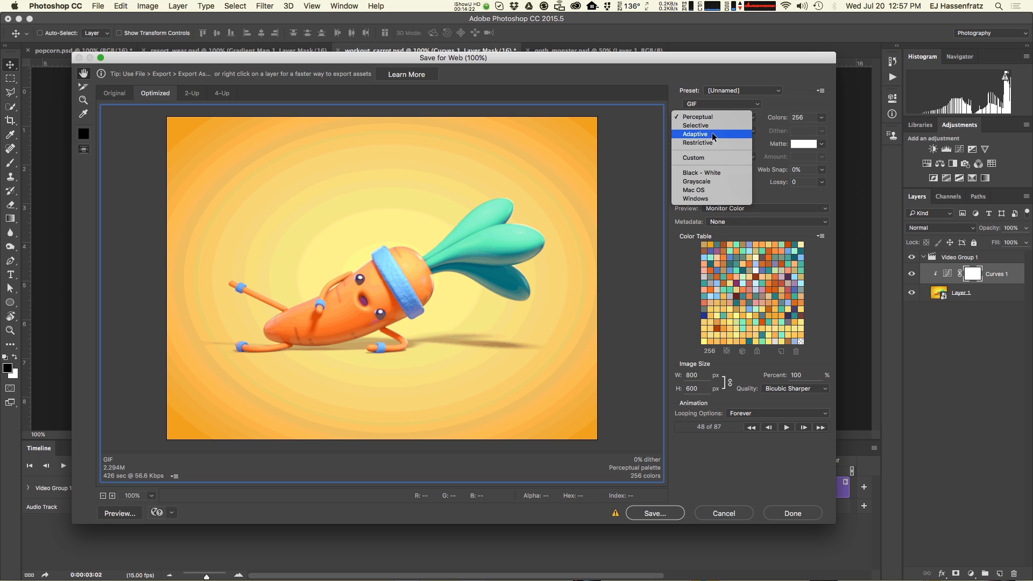
click(713, 135)
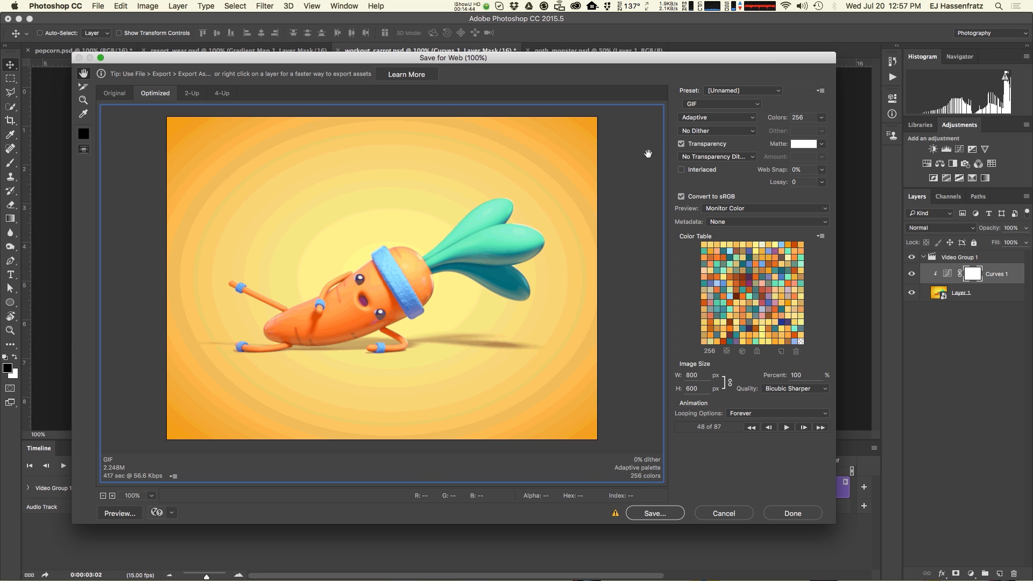
Step: Try Diffusion dithering with the Adaptive palette, then set the dither method to Pattern
click(695, 133)
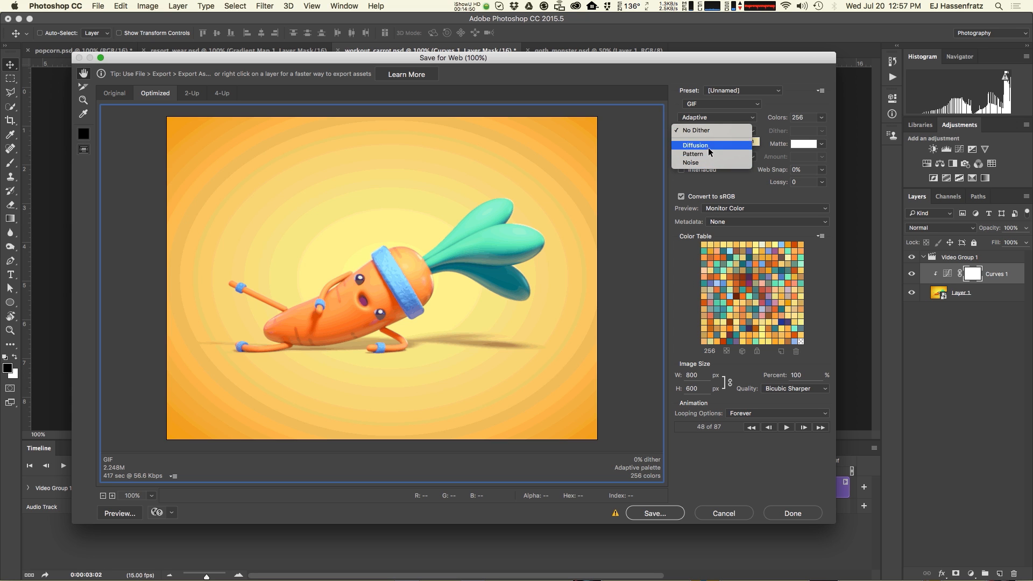
click(696, 131)
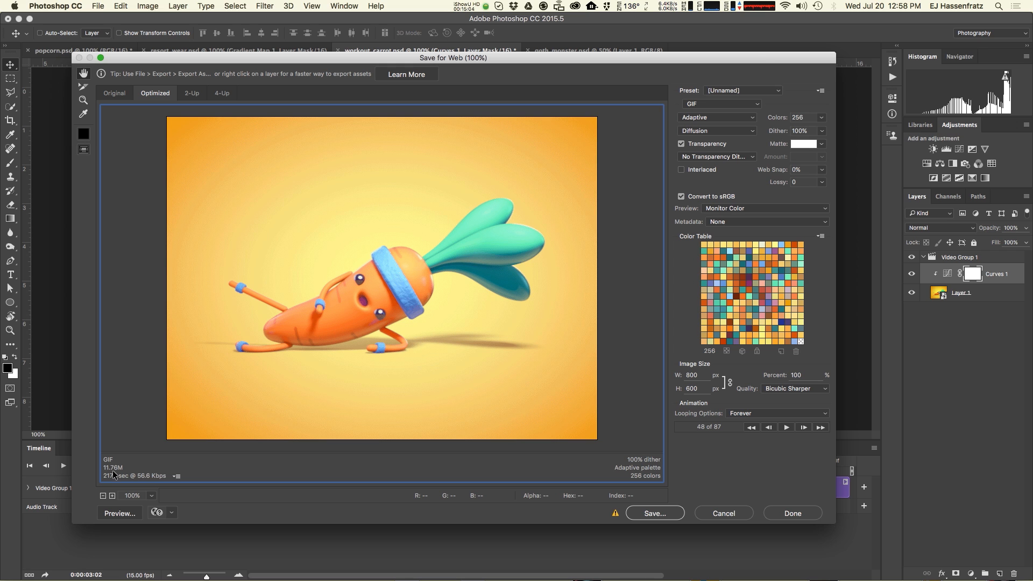
click(718, 130)
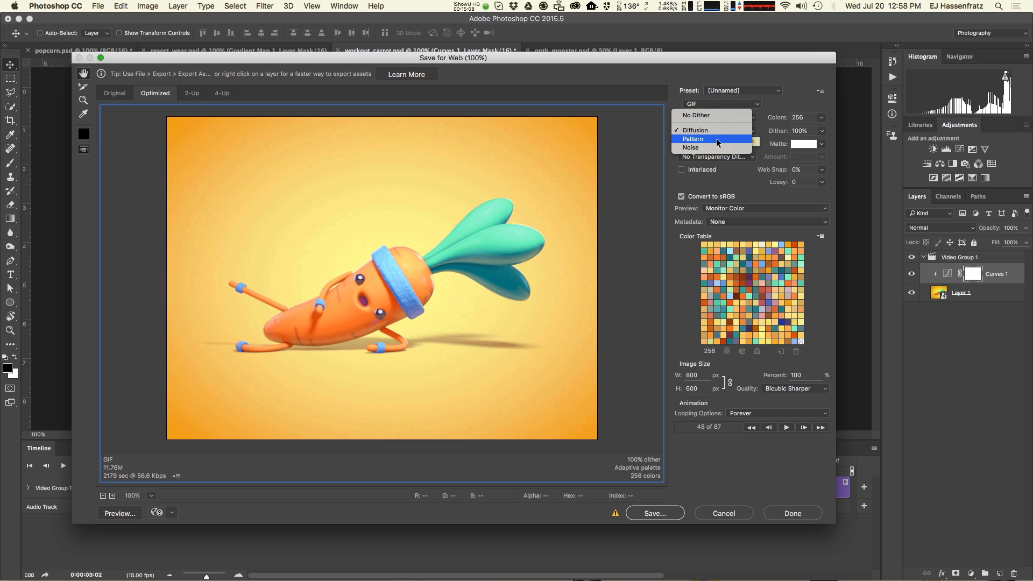
click(715, 137)
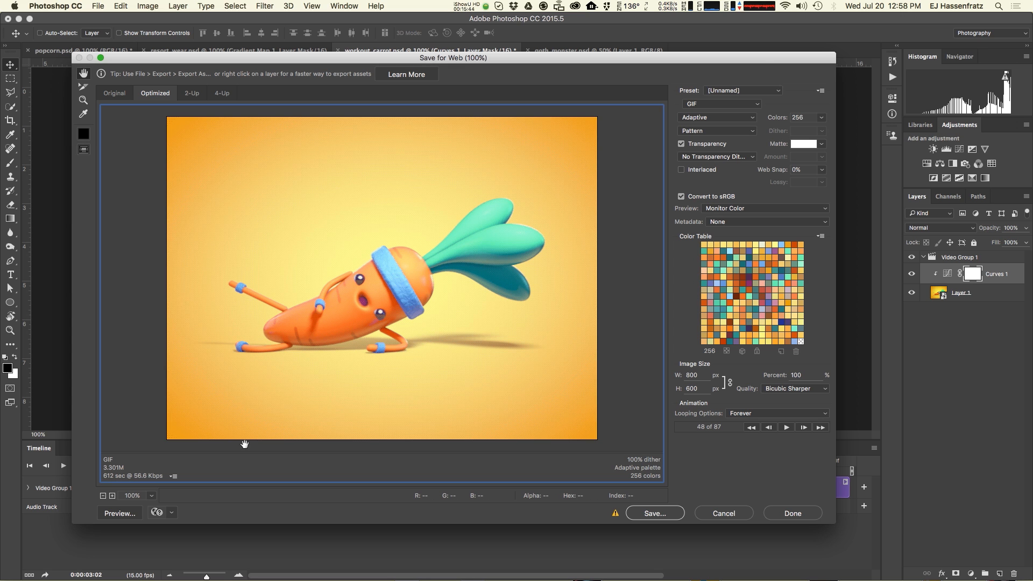
Step: Examine the Pattern dithering on the carrot at 200%, then return the preview to 100%
click(151, 495)
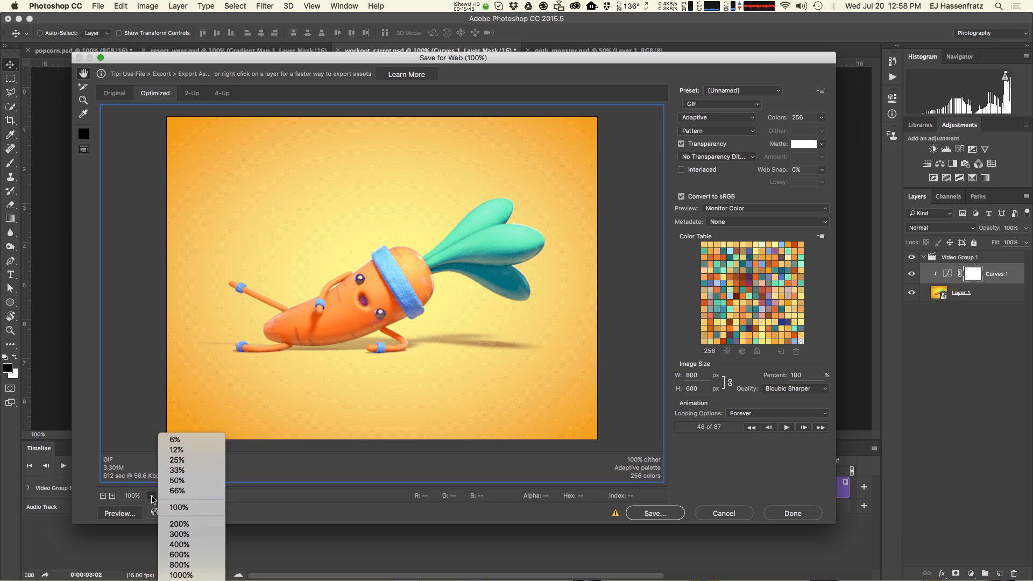
click(211, 524)
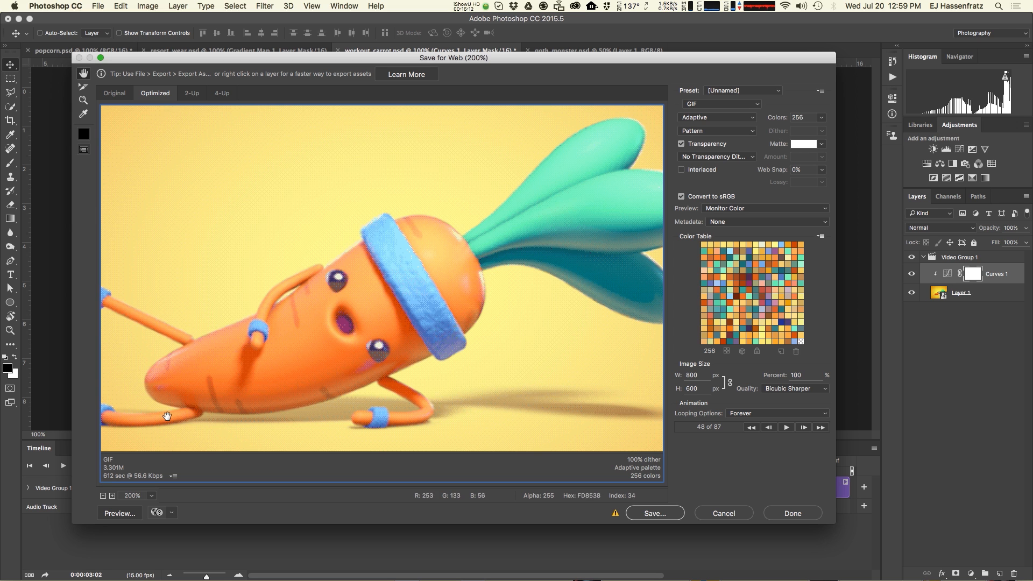
click(151, 496)
click(198, 511)
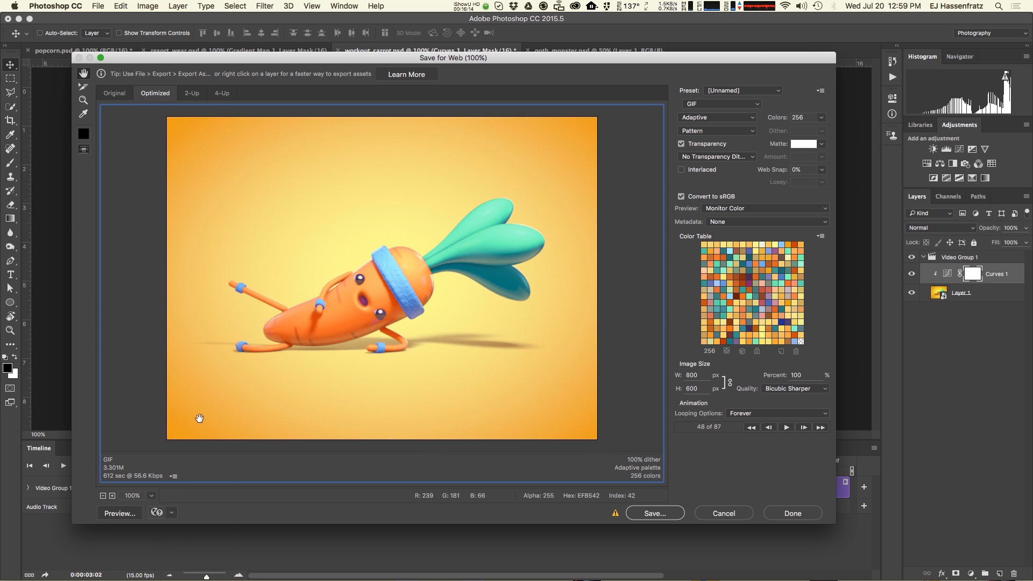
Step: Enlarge the carrot preview to 200% and set the dither method to Noise
click(145, 497)
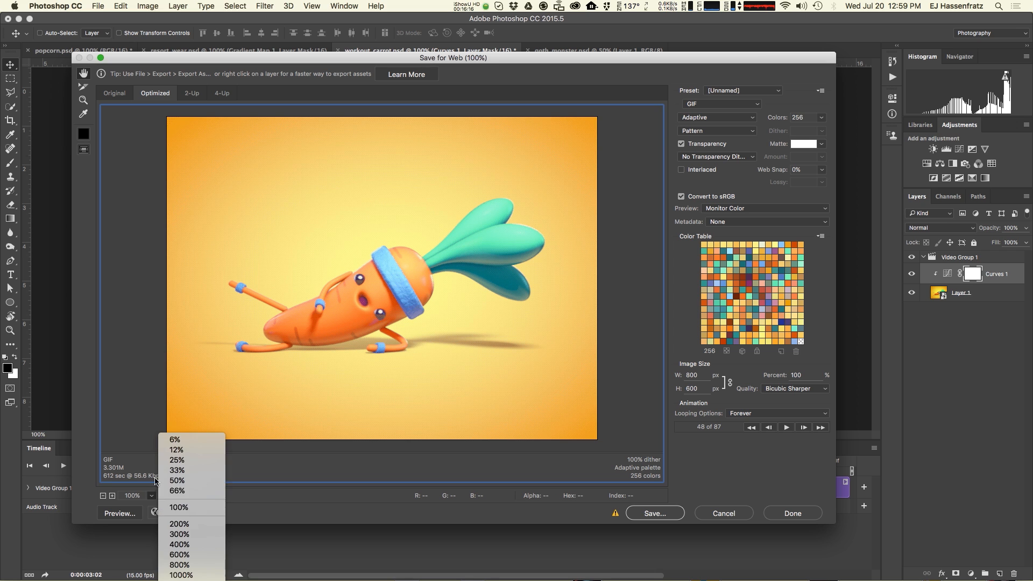
click(161, 511)
click(151, 495)
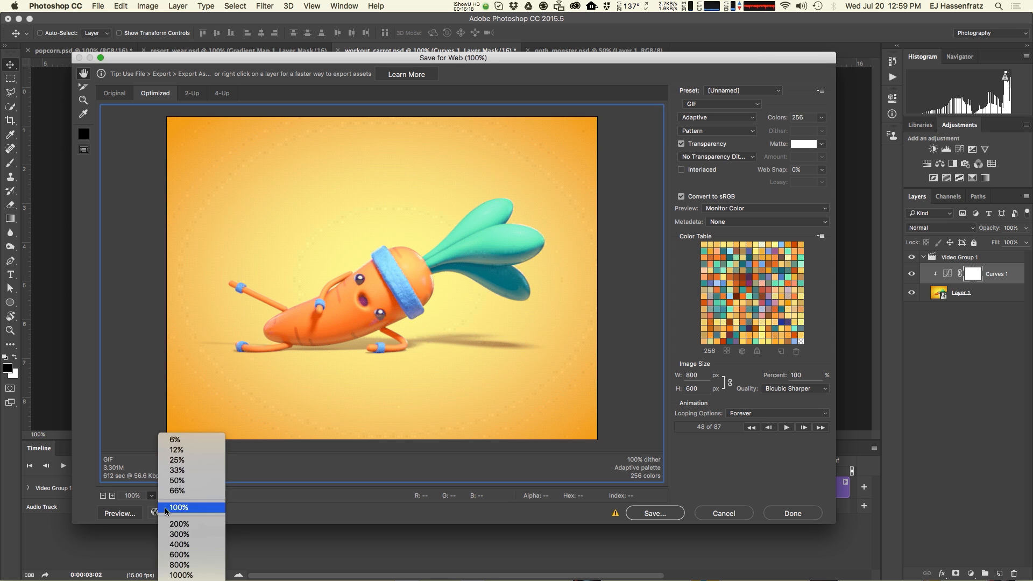
click(178, 526)
drag(425, 334, 418, 308)
click(721, 130)
click(722, 141)
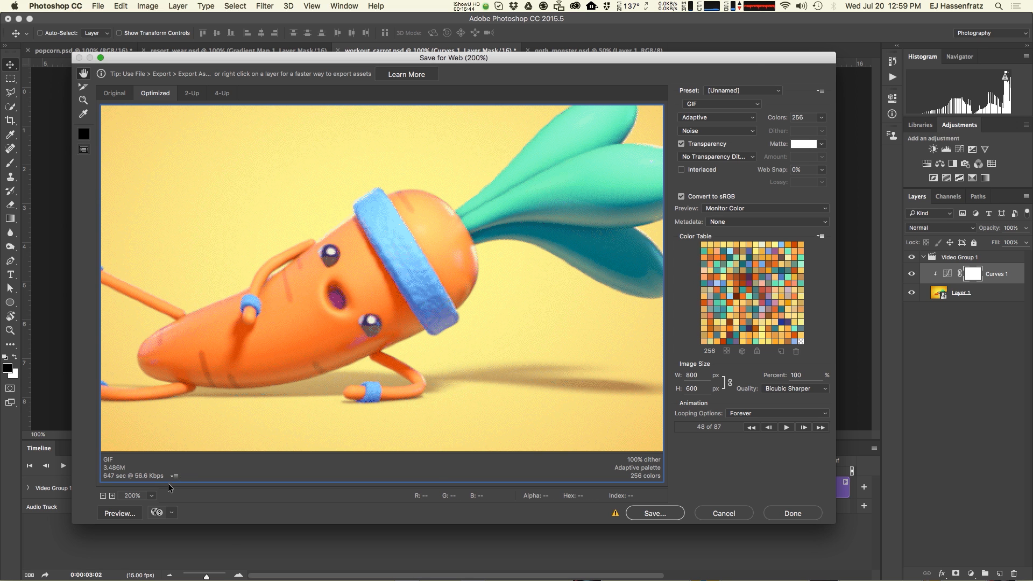
Step: Return the carrot preview to 100% and set the dither method back to Pattern
click(156, 497)
click(208, 503)
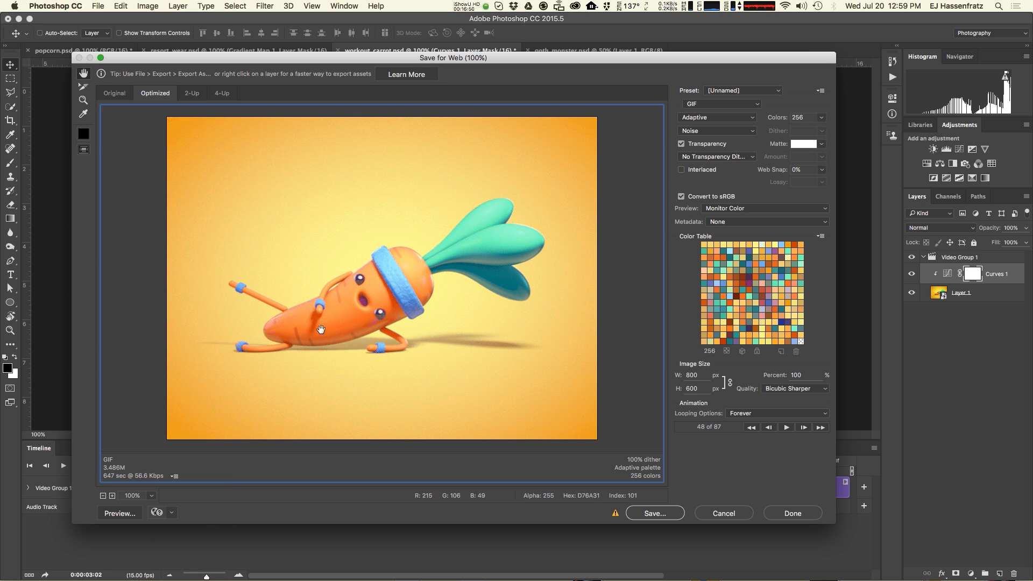
click(706, 133)
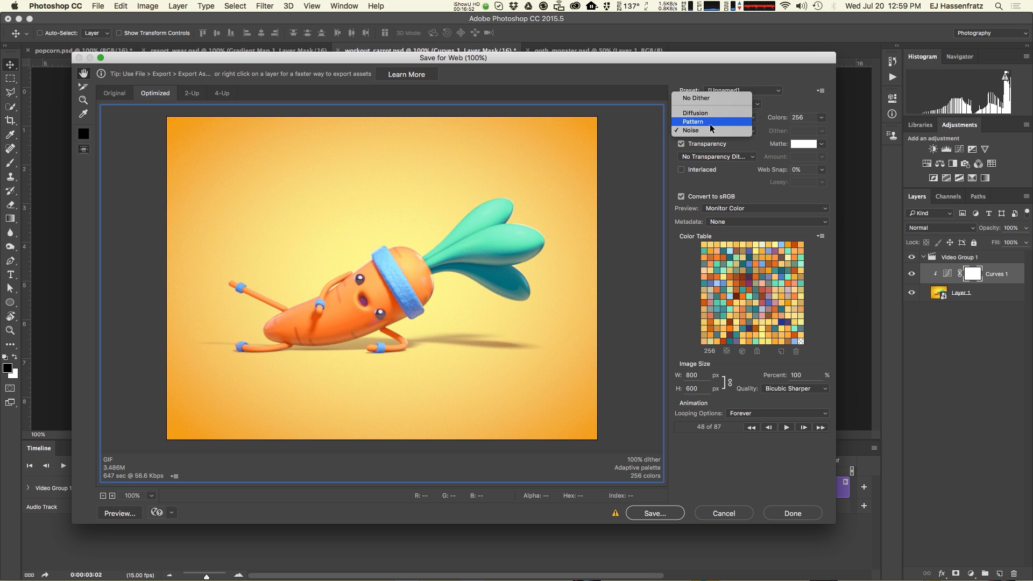
click(721, 122)
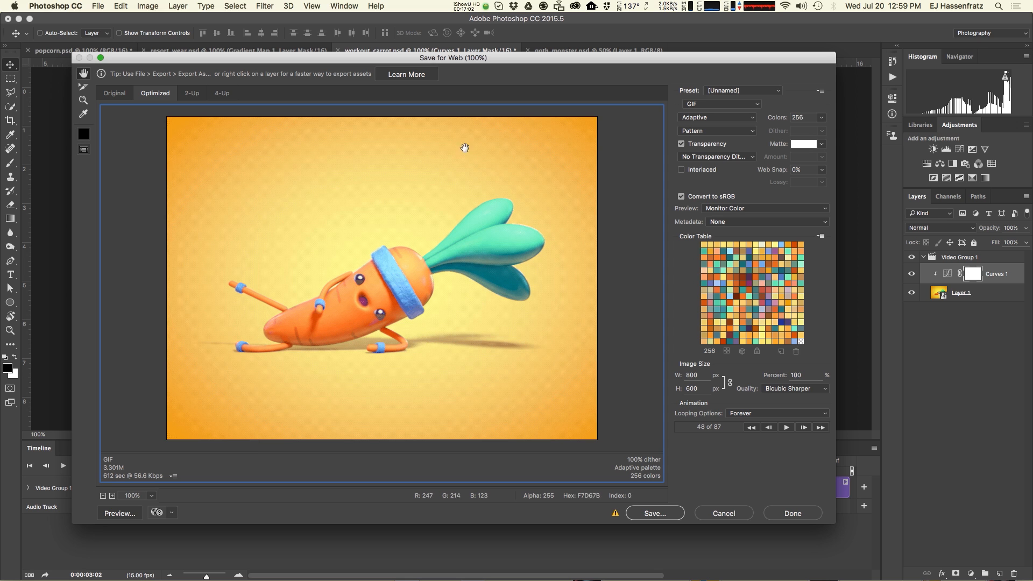
click(723, 130)
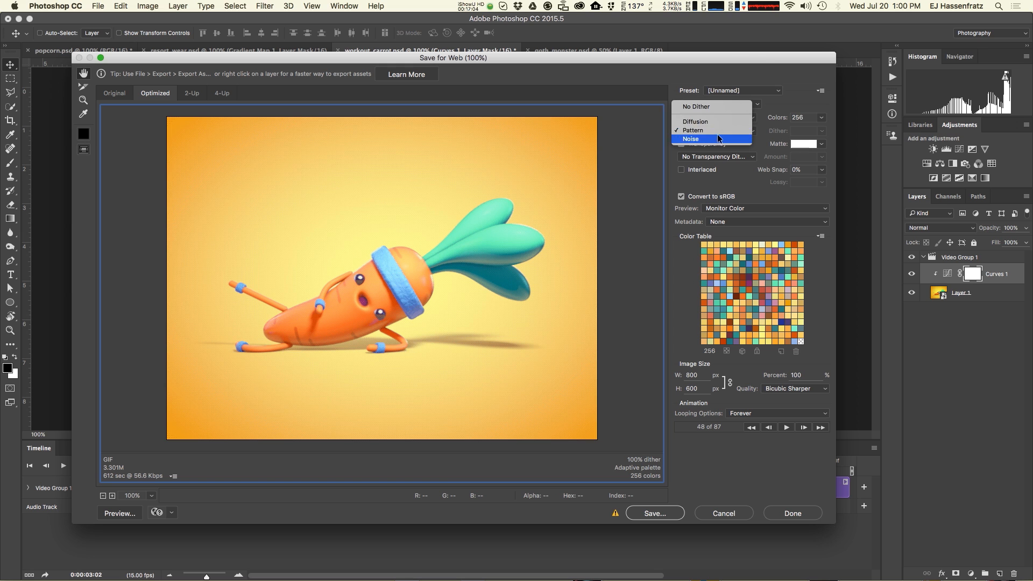
click(554, 155)
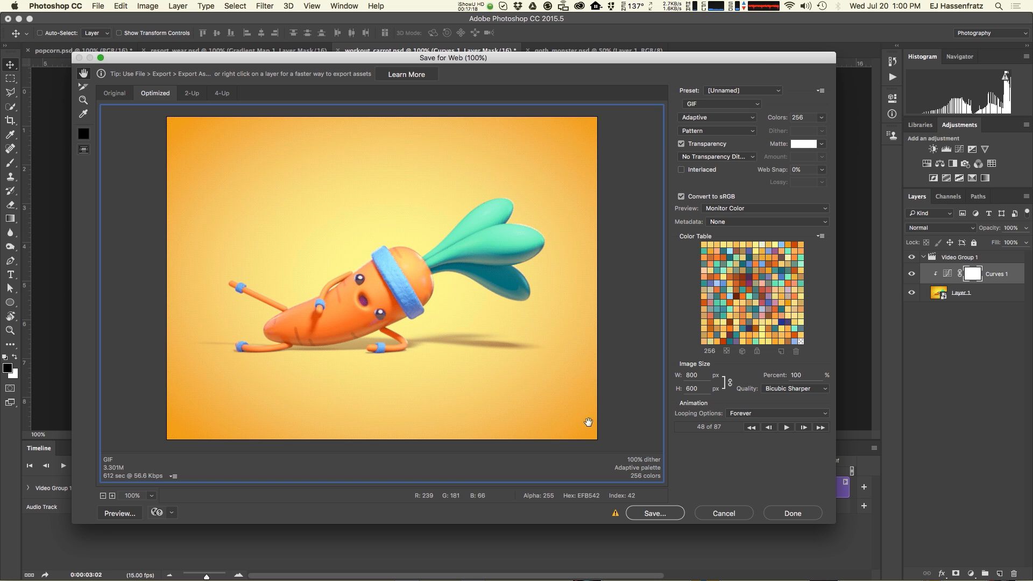
Step: Reduce the carrot GIF's color count to 128
click(825, 118)
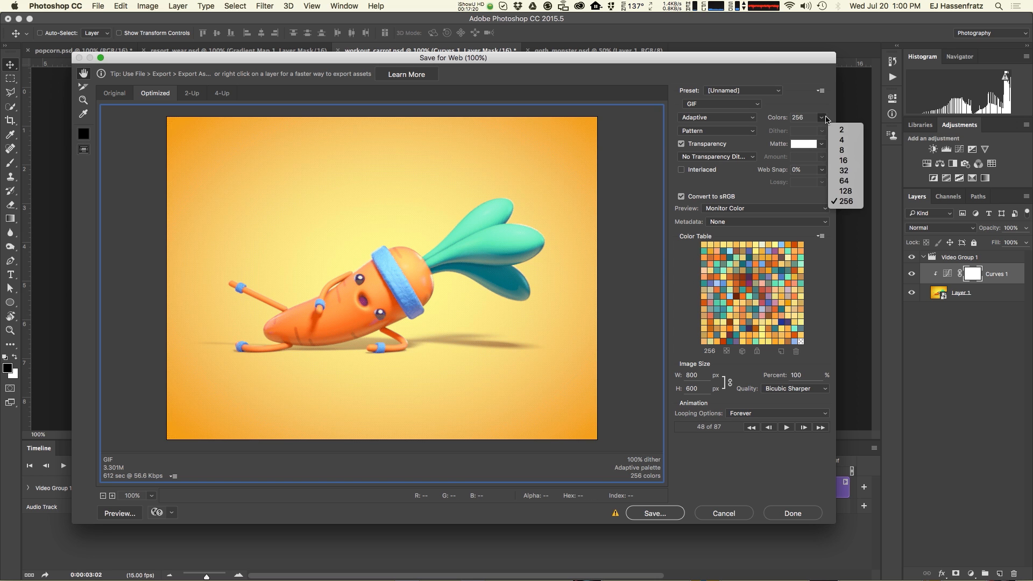
click(847, 193)
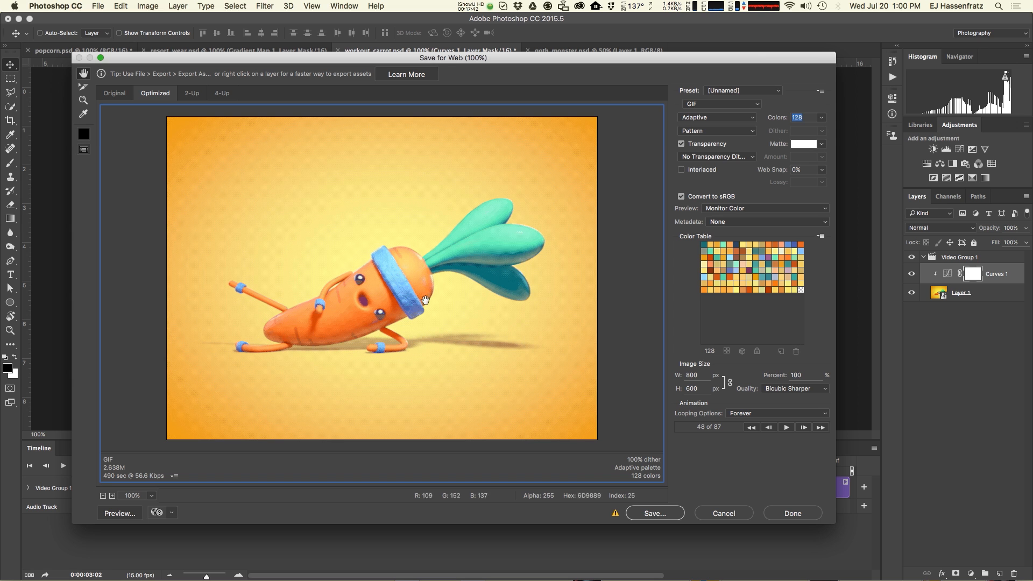
Step: Compare the carrot GIF at 256 and 128 colors, finishing with the color count at 256
click(824, 119)
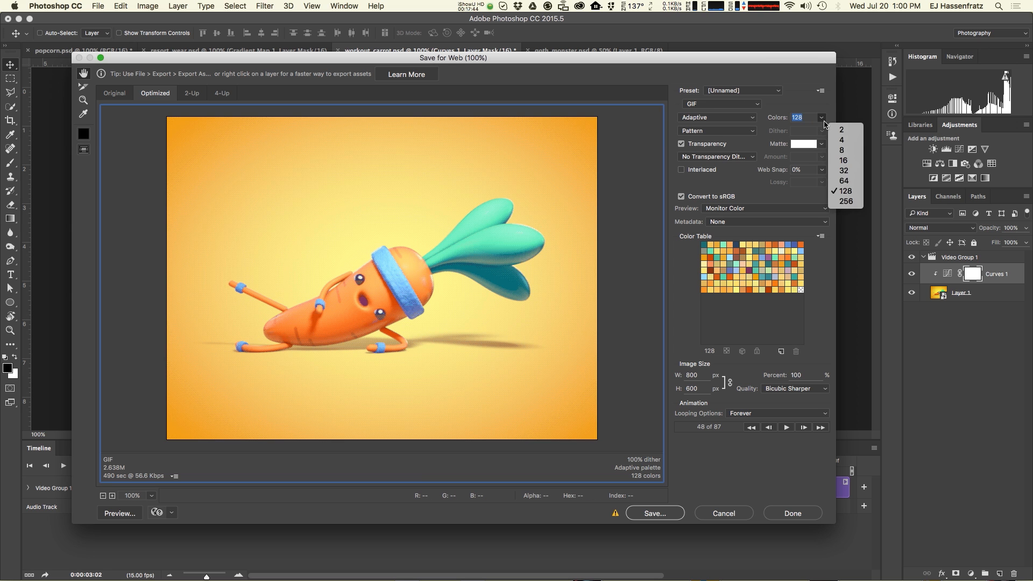
click(846, 202)
click(822, 117)
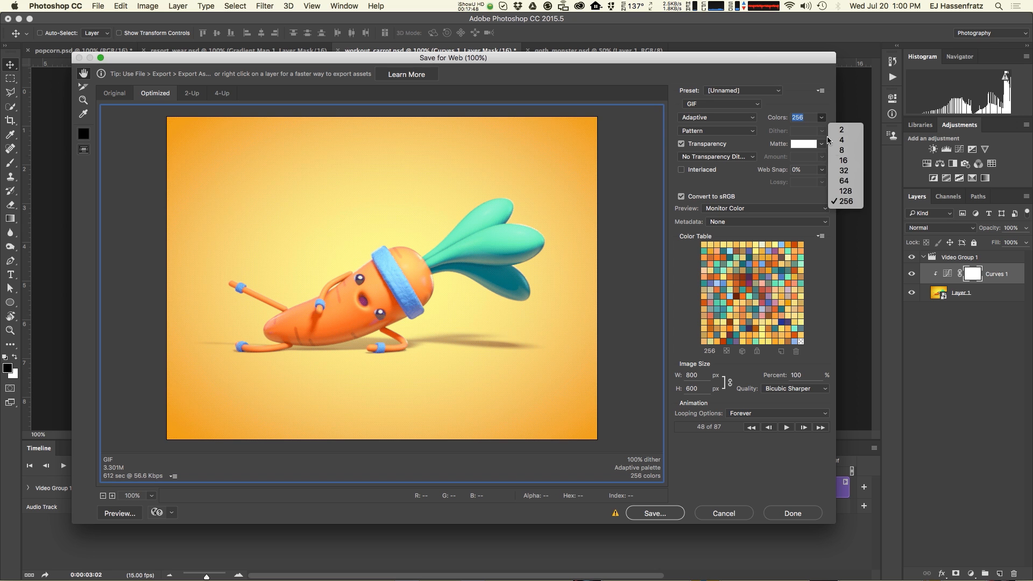
click(844, 191)
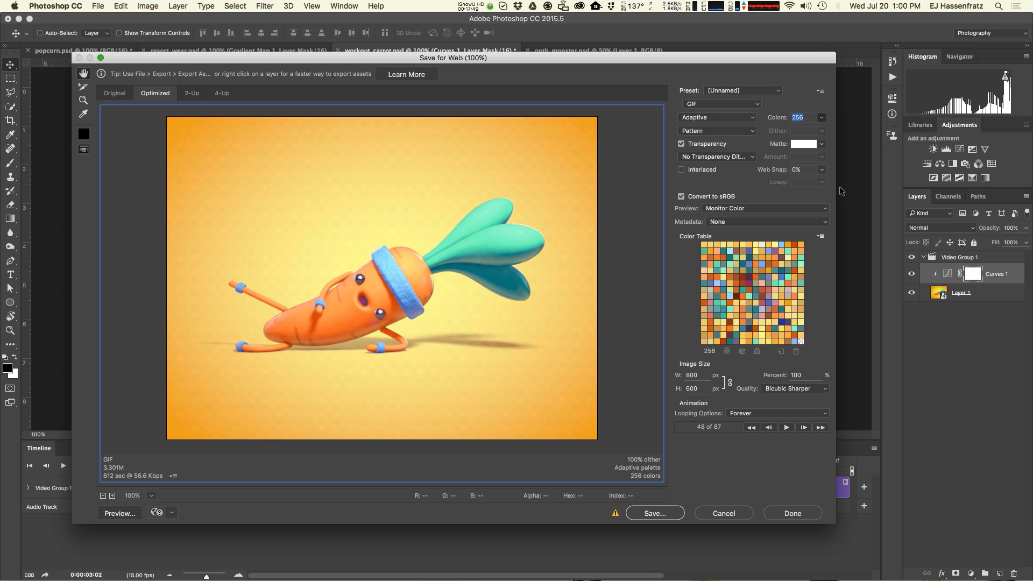
click(822, 118)
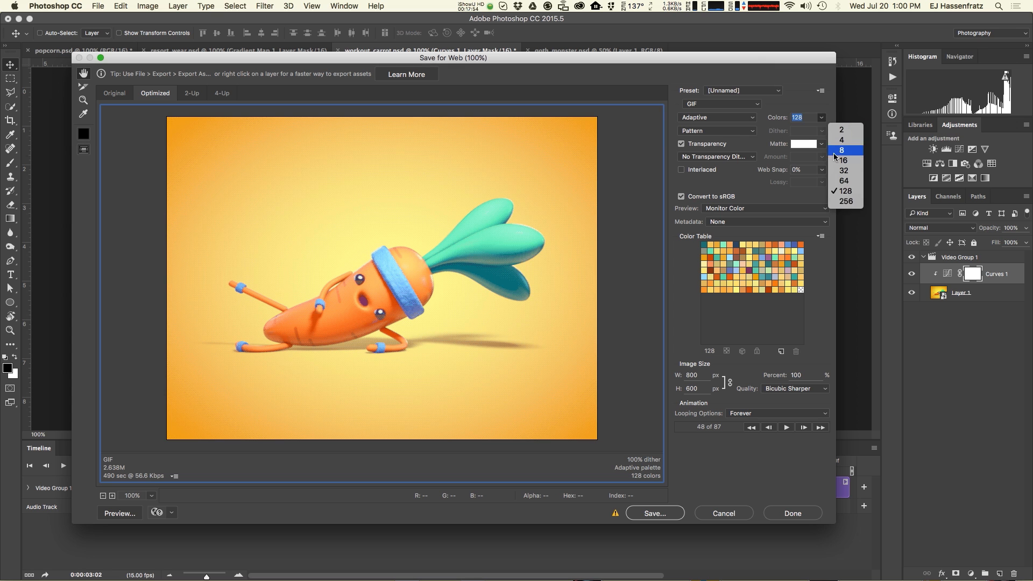
click(845, 202)
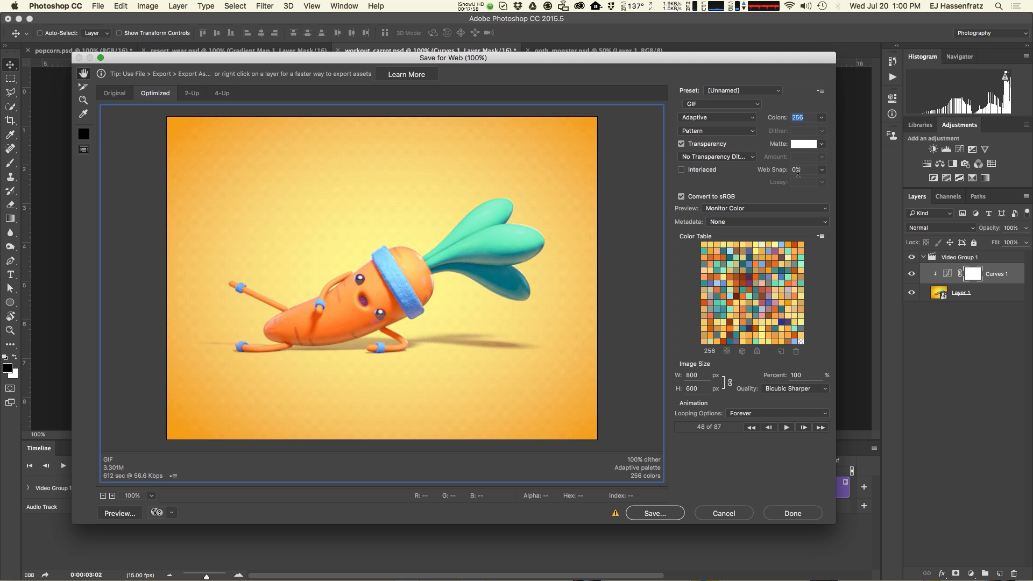
Step: Try the carrot GIF with 64 colors and set the color count back to 128
click(822, 117)
click(847, 190)
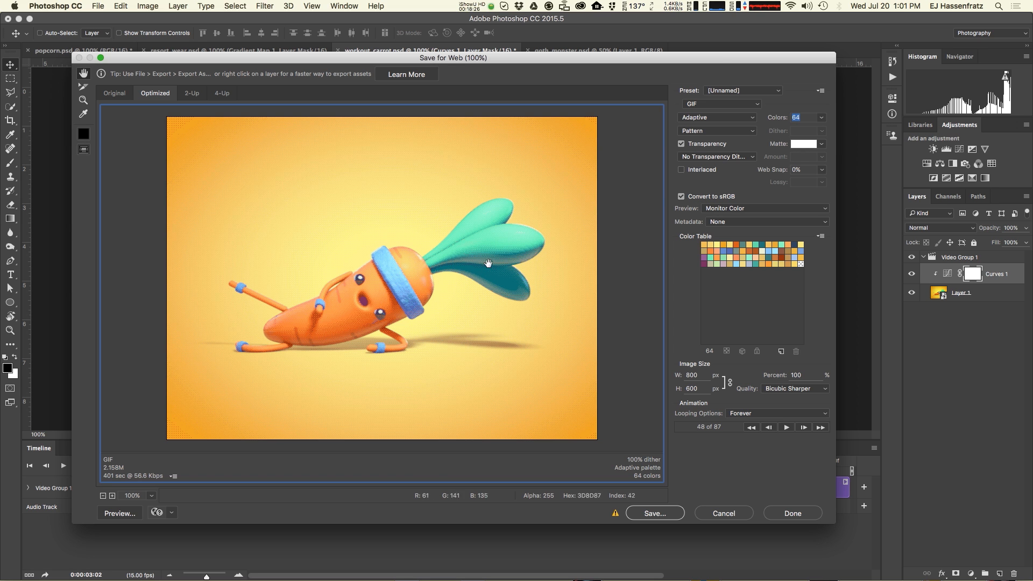
click(823, 118)
click(847, 192)
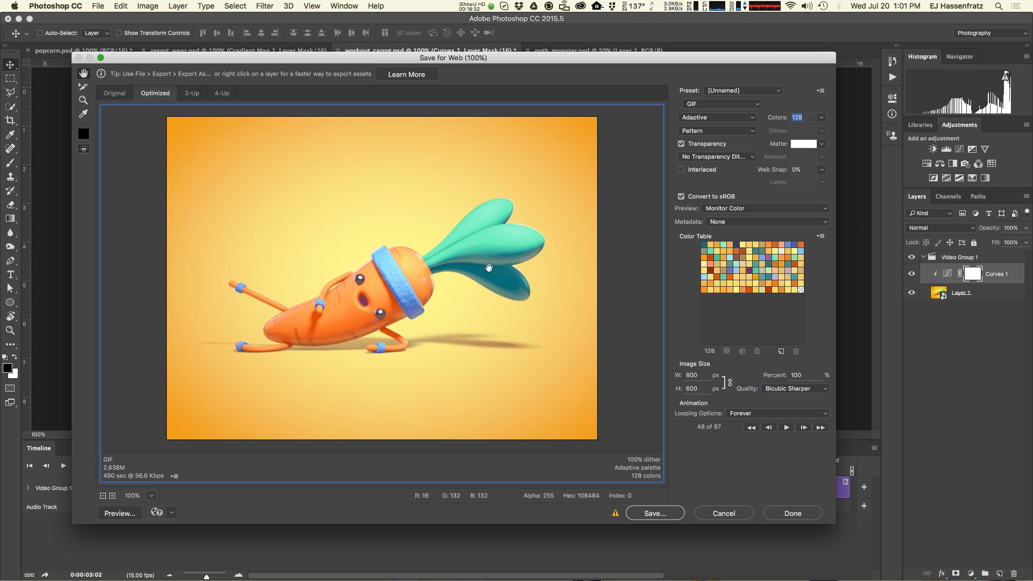
click(822, 118)
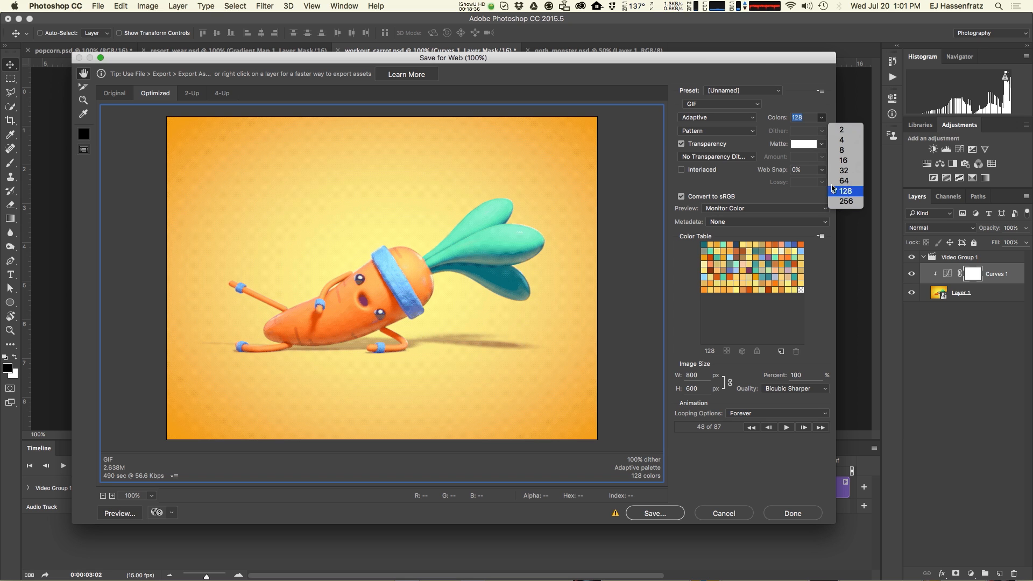
click(656, 213)
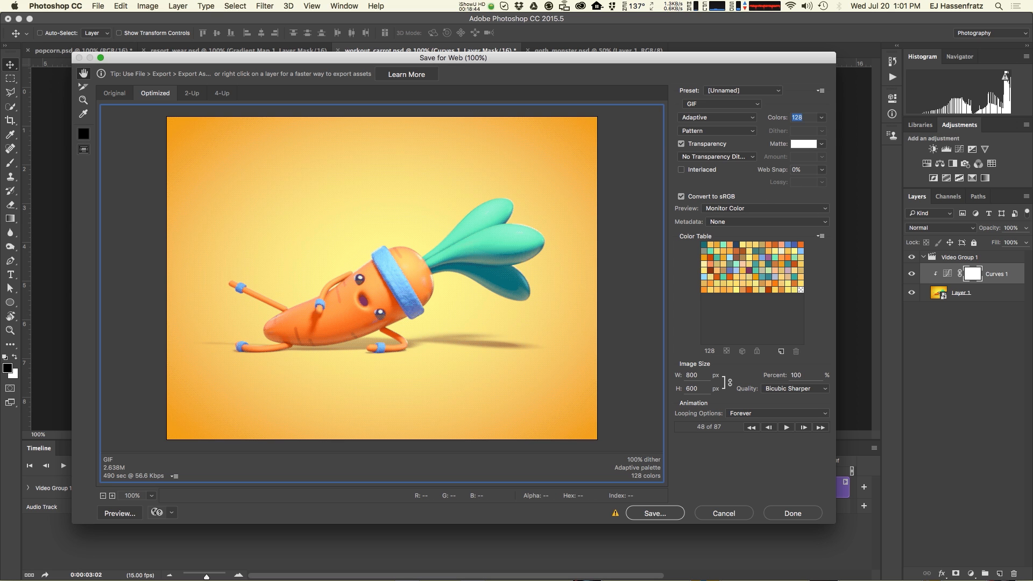
key(Return)
Step: Raise the carrot GIF's Web Snap to 71%
click(821, 171)
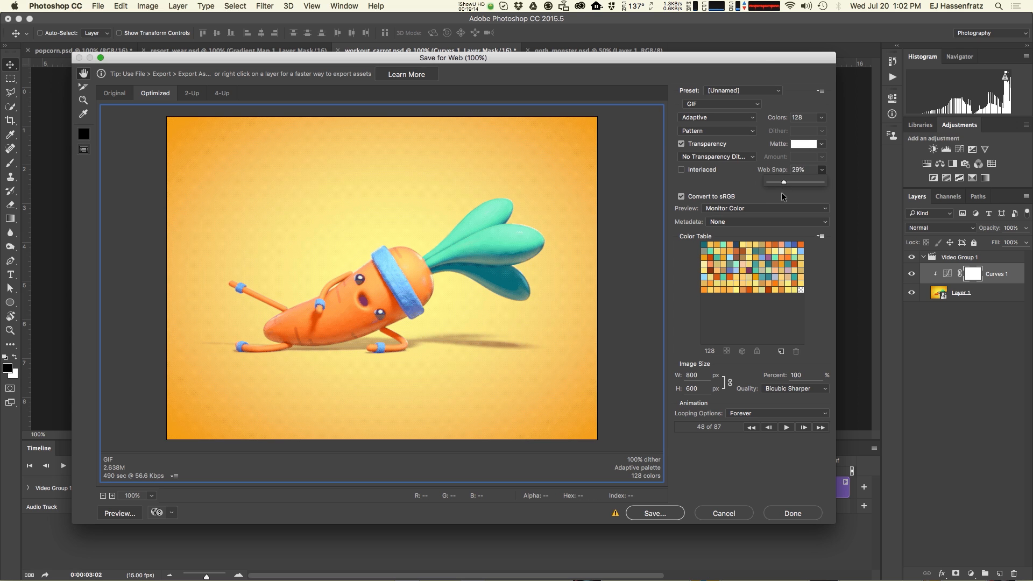
mouse_move(790, 195)
mouse_down()
mouse_move(758, 196)
mouse_move(791, 199)
mouse_up()
drag(779, 200, 790, 198)
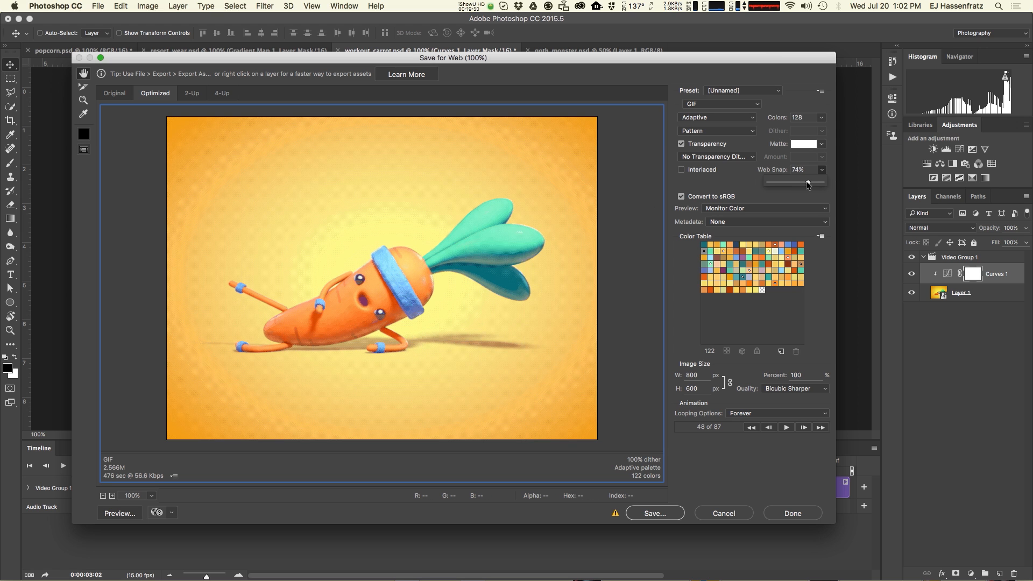
drag(805, 182, 806, 181)
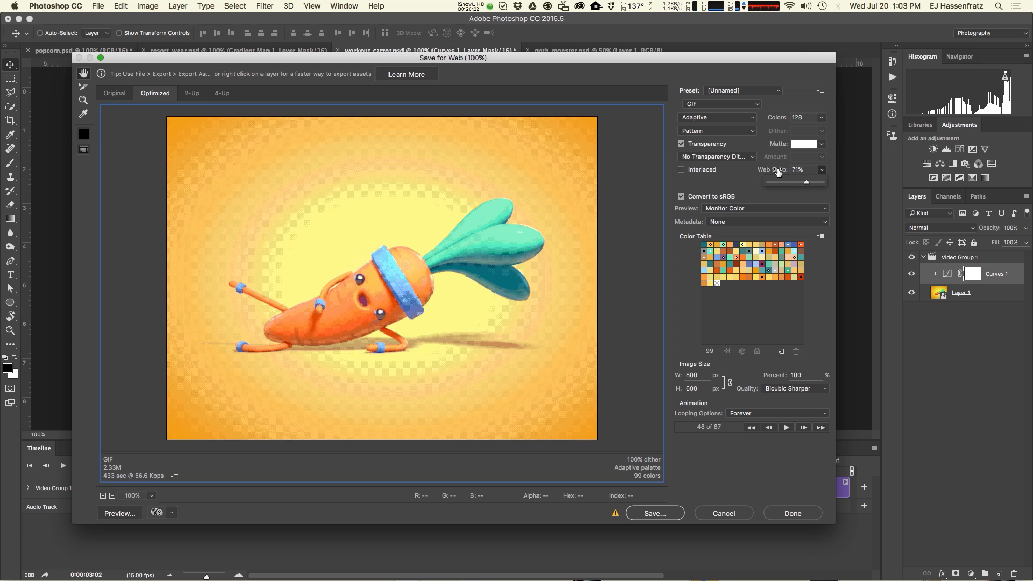
click(717, 354)
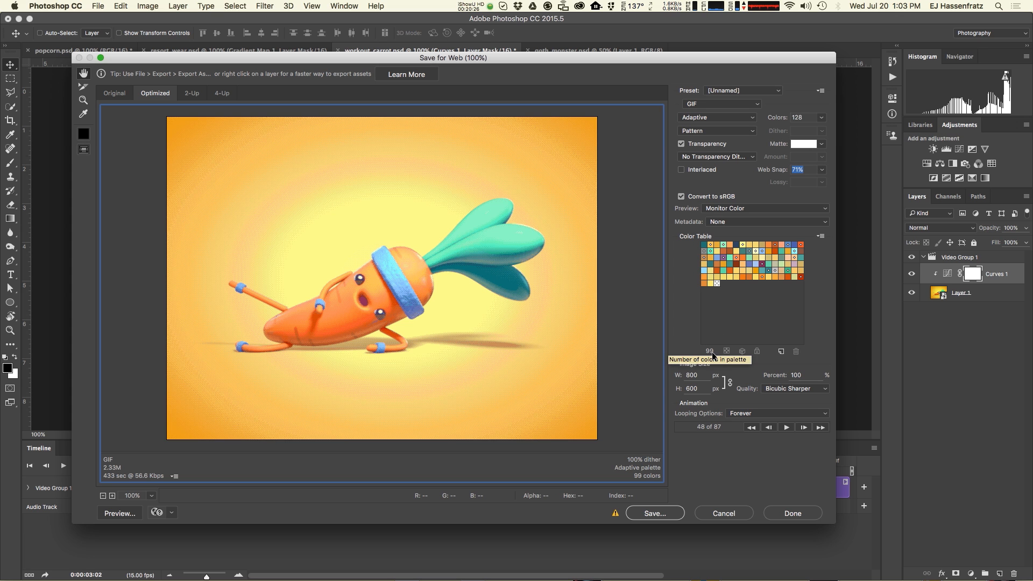
Step: Lower the carrot GIF's Web Snap to 29% and cancel the export
click(821, 170)
drag(808, 183, 765, 182)
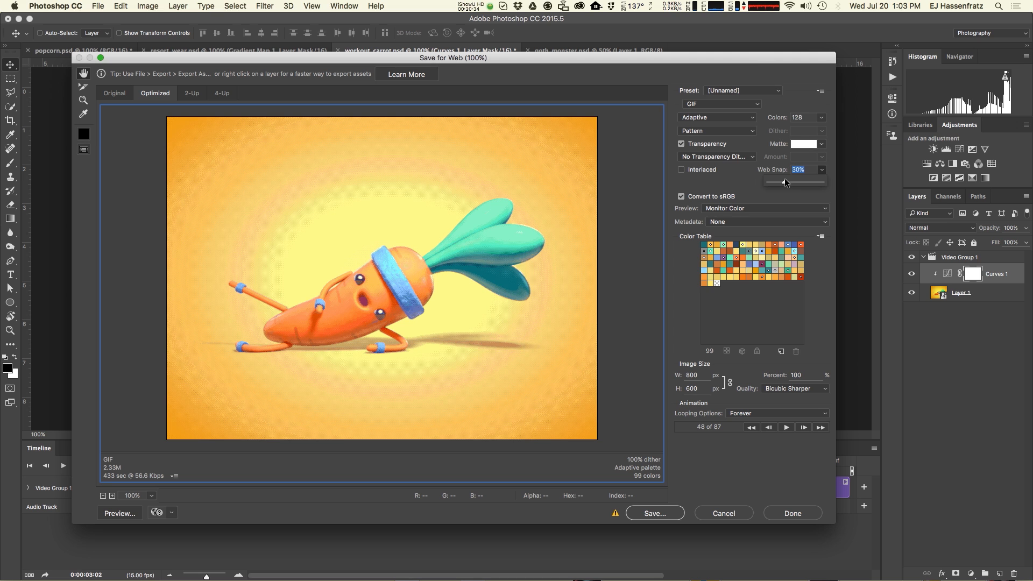
drag(784, 183, 784, 183)
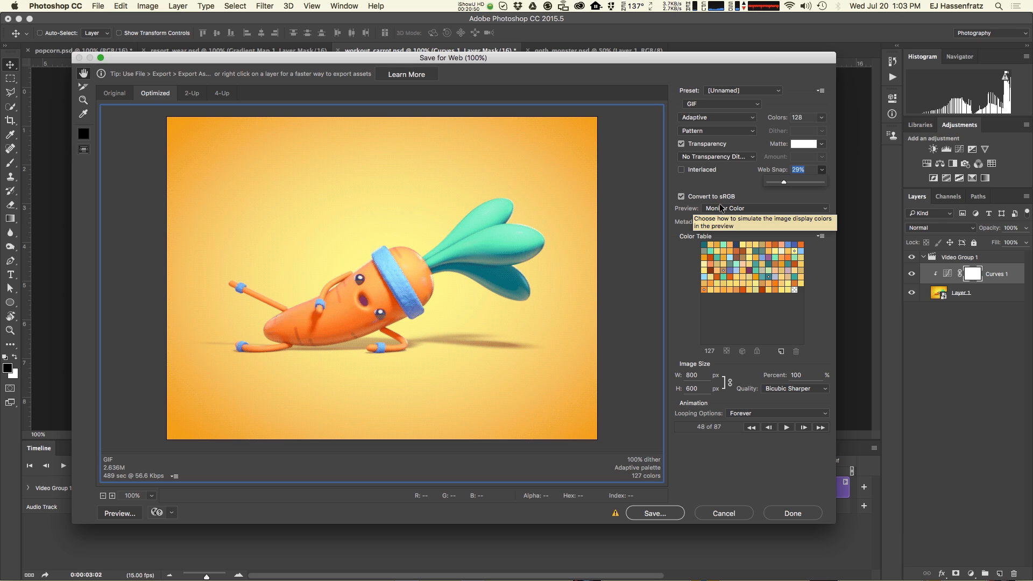
click(724, 513)
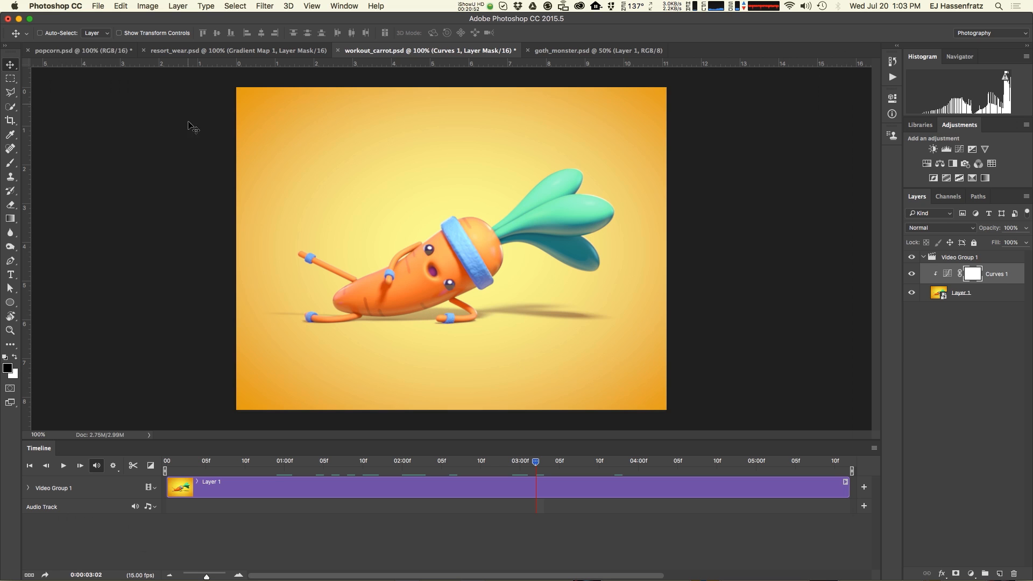
Step: Open popcorn.psd in Save for Web and reduce its GIF color count to 64
click(99, 51)
click(98, 6)
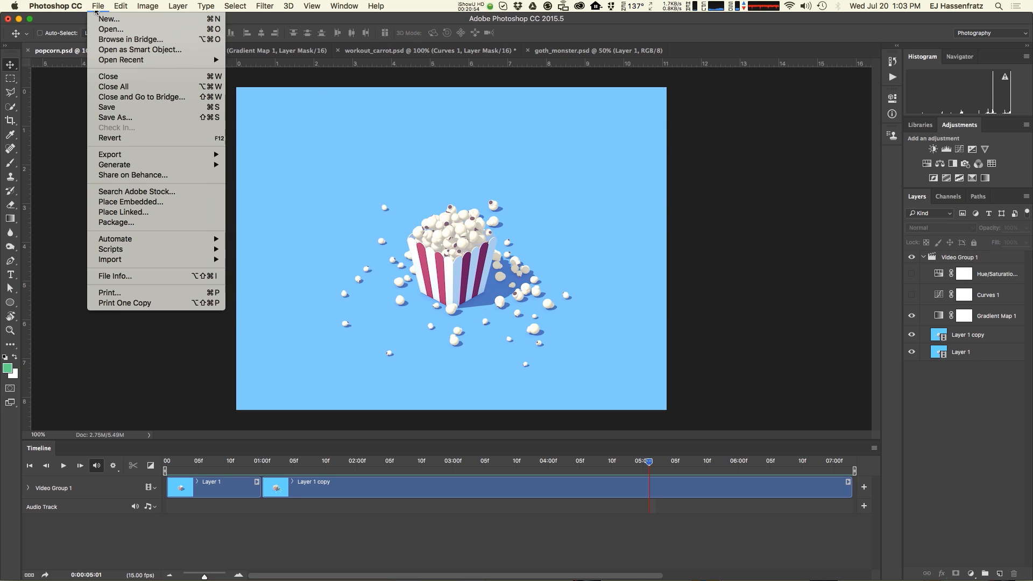
mouse_move(117, 155)
click(293, 198)
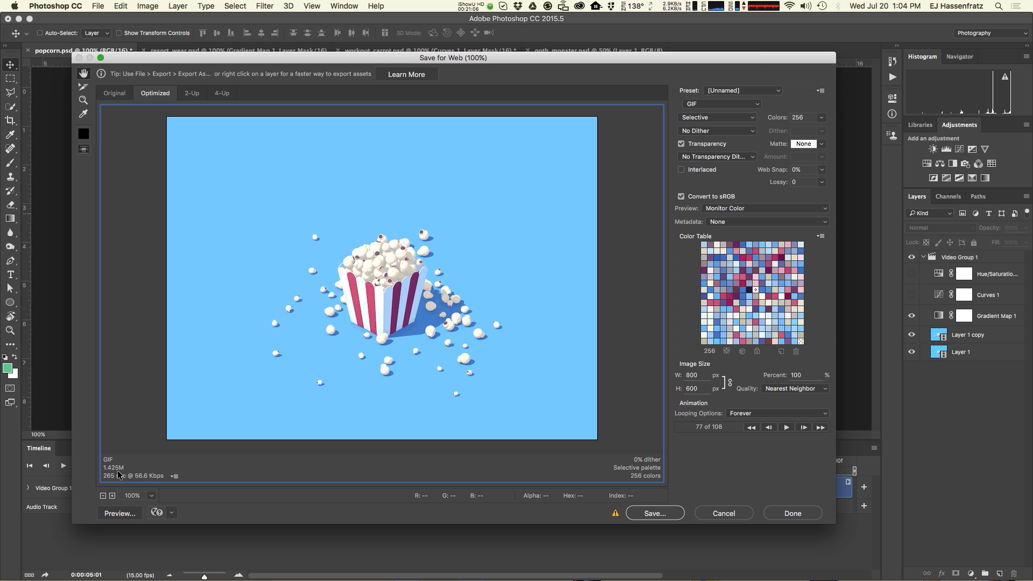
click(823, 122)
click(841, 184)
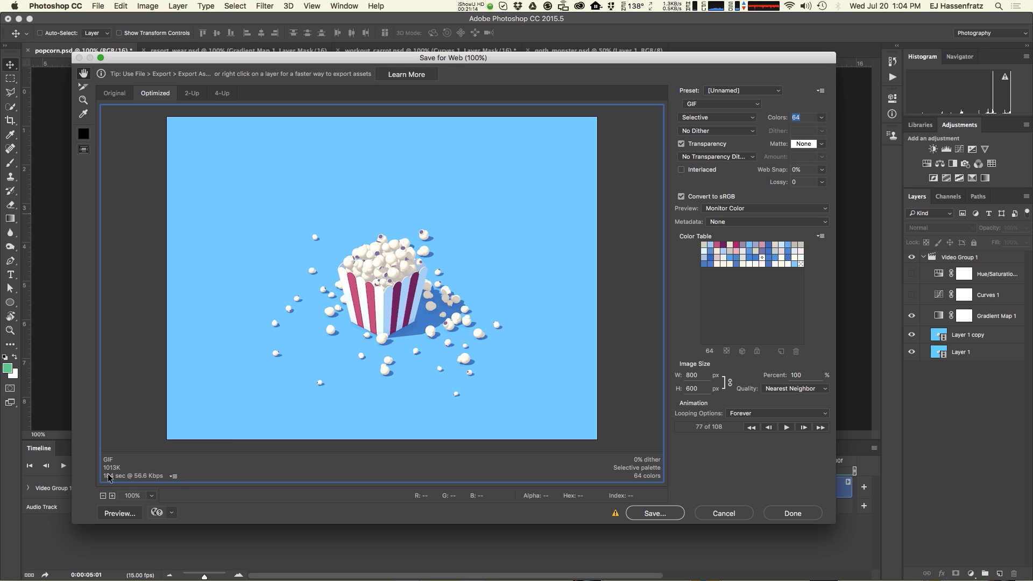
Step: Try a Web Snap of 39% on the popcorn GIF, then raise it to 80%
click(821, 169)
click(790, 183)
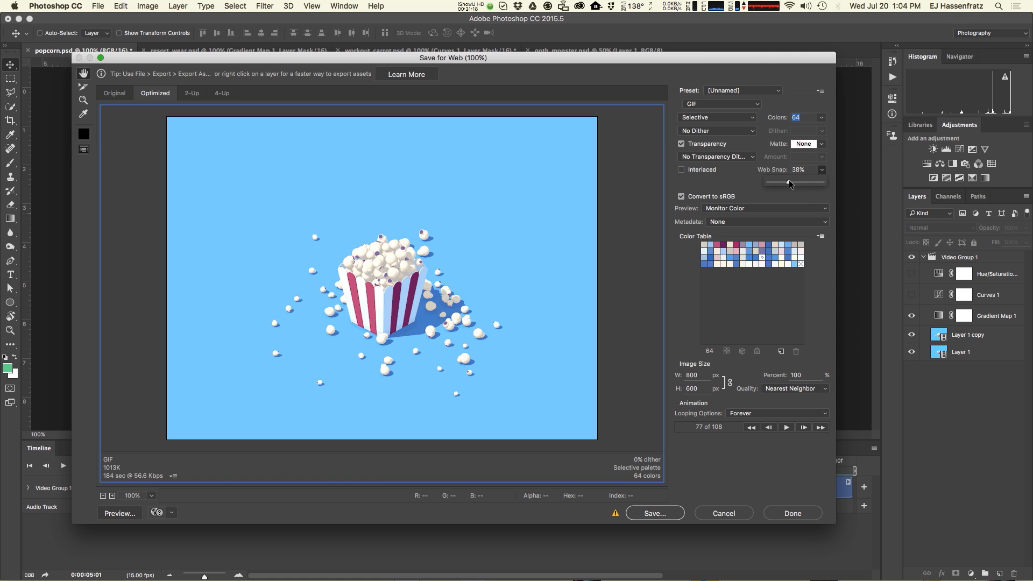
drag(790, 184, 788, 184)
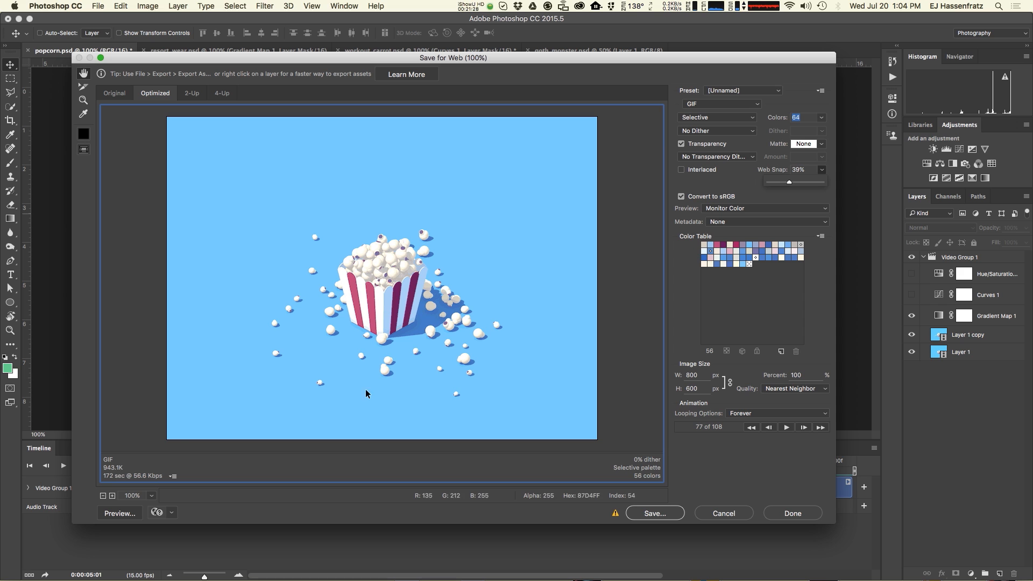
drag(805, 183, 811, 184)
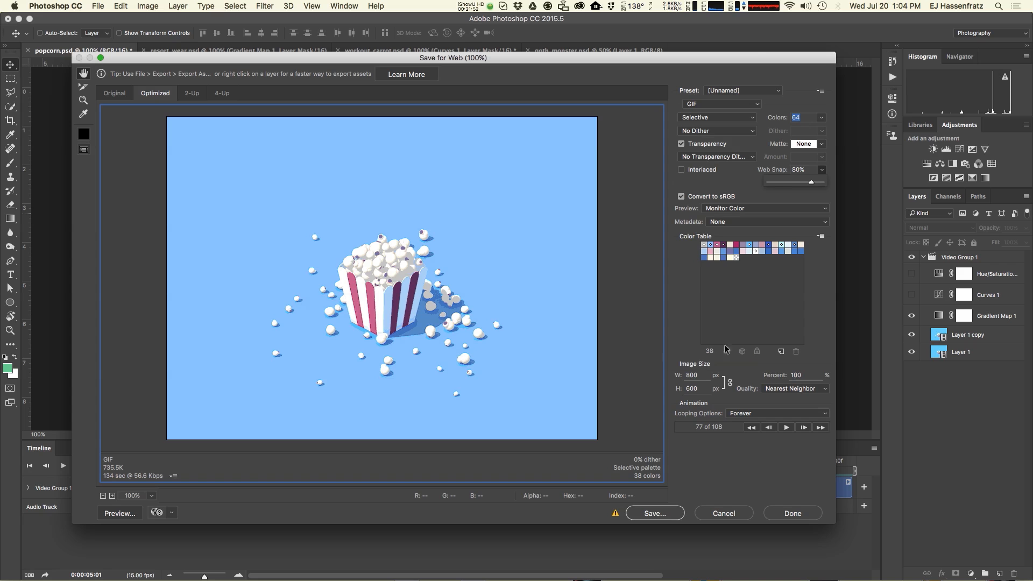
Step: Raise the popcorn GIF's color count to 128 and on to 256
click(822, 118)
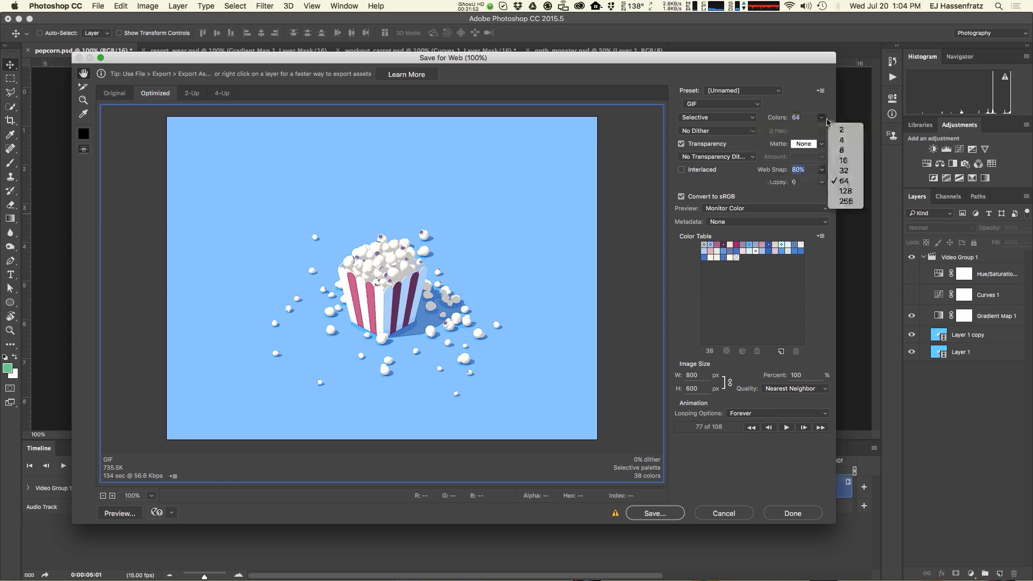
click(845, 191)
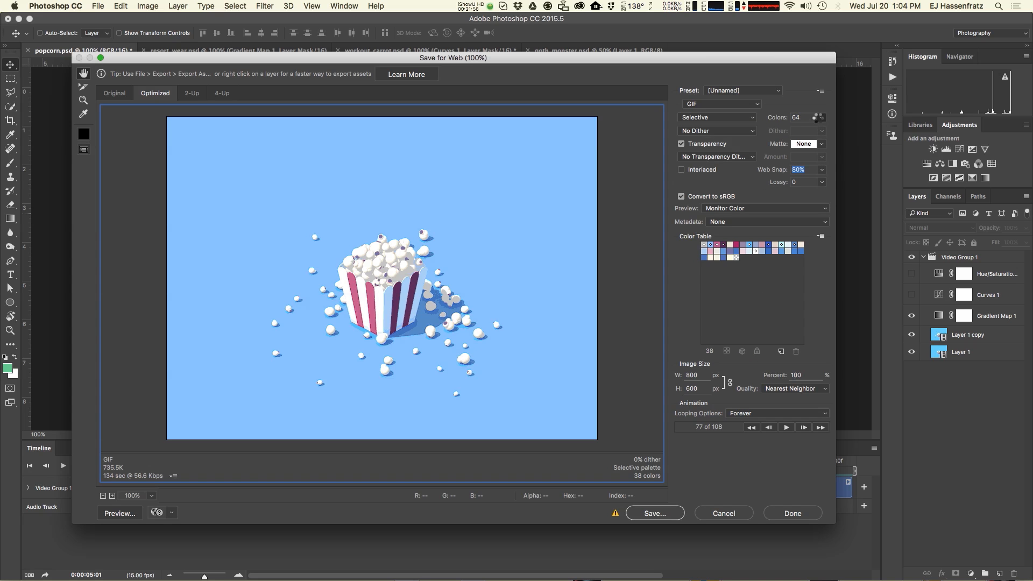
click(821, 118)
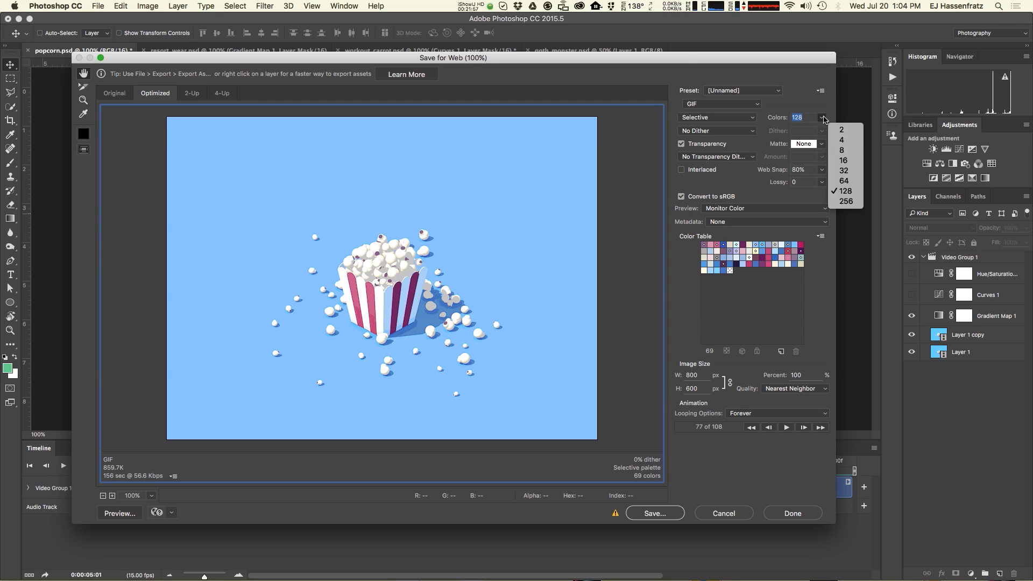
click(847, 202)
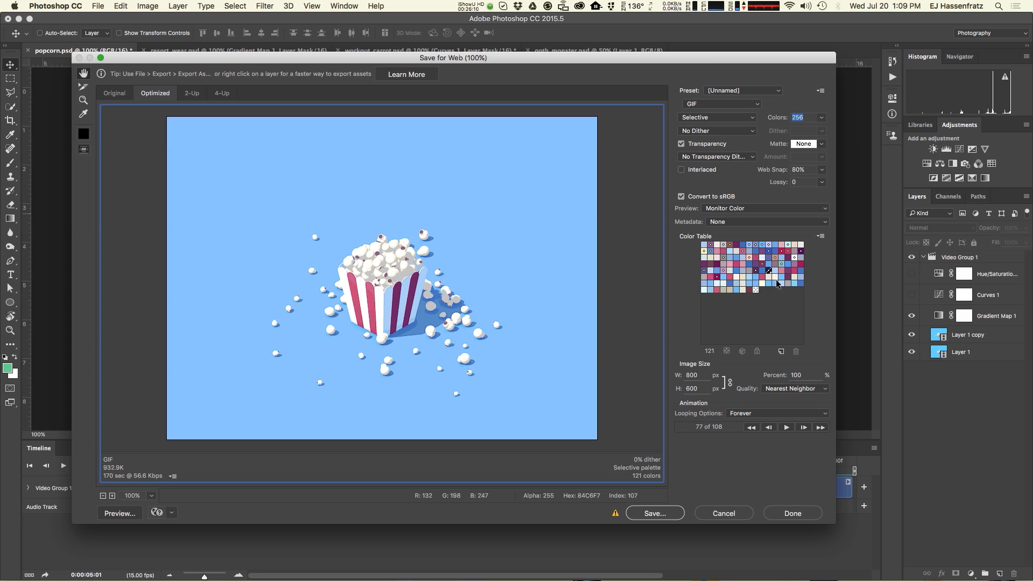
Step: Delete several selected swatches from the popcorn GIF's color table and cancel the export
click(729, 258)
click(730, 264)
click(736, 258)
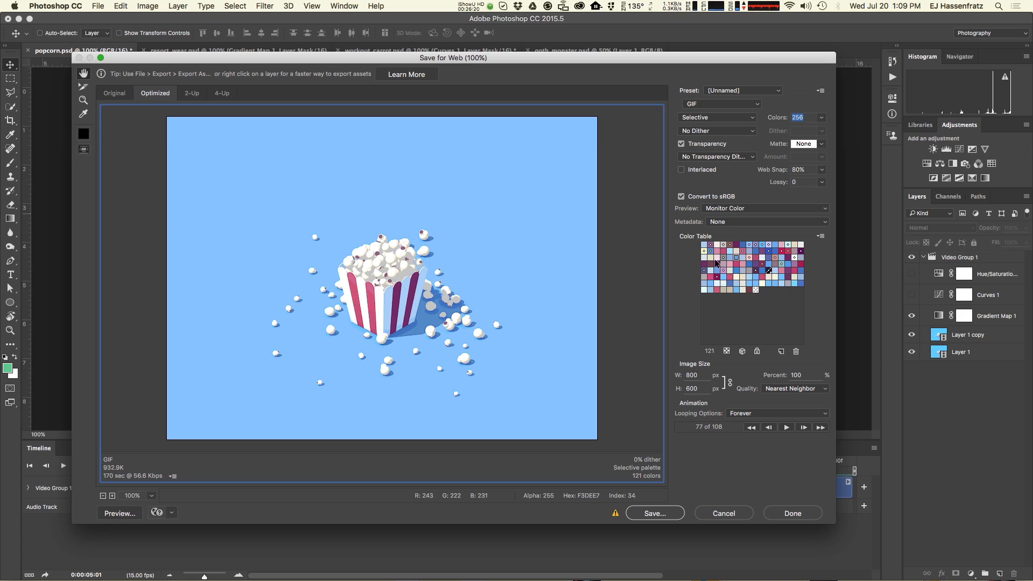
super+click(775, 283)
super+click(768, 283)
super+click(801, 283)
super+click(750, 265)
super+click(730, 283)
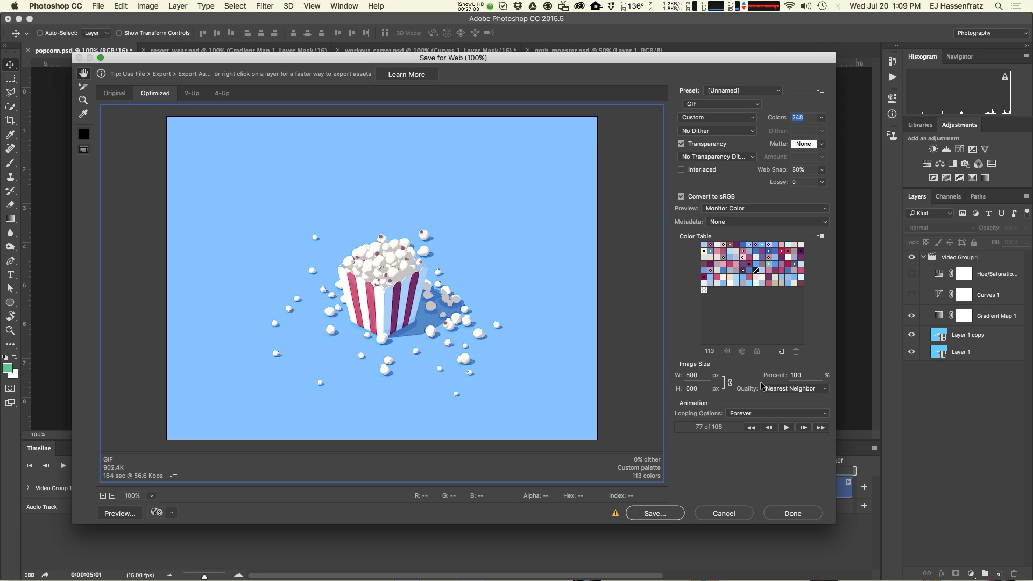
click(727, 513)
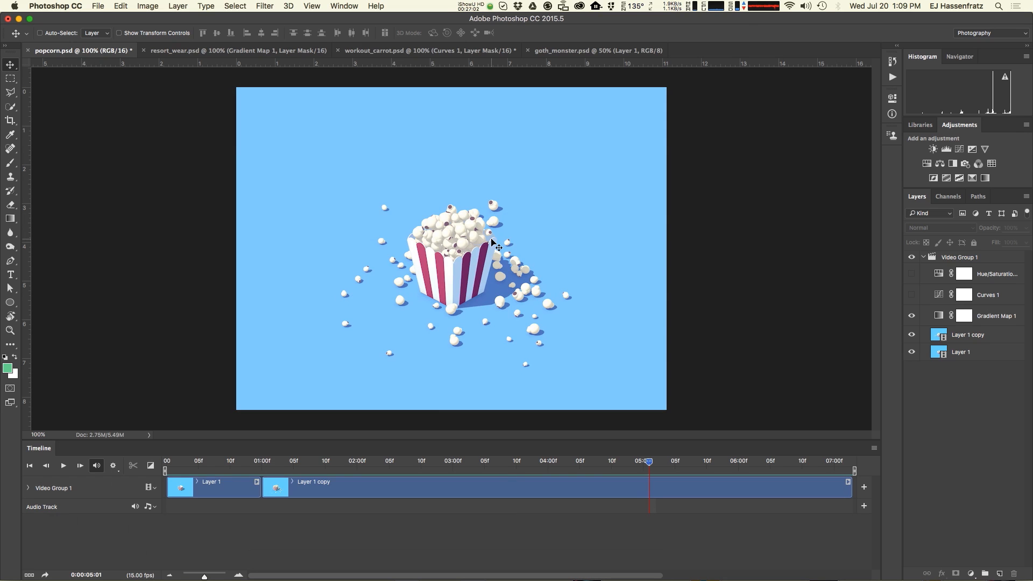
Step: Switch to the goth_monster.psd document and enlarge its view to 100%
click(464, 50)
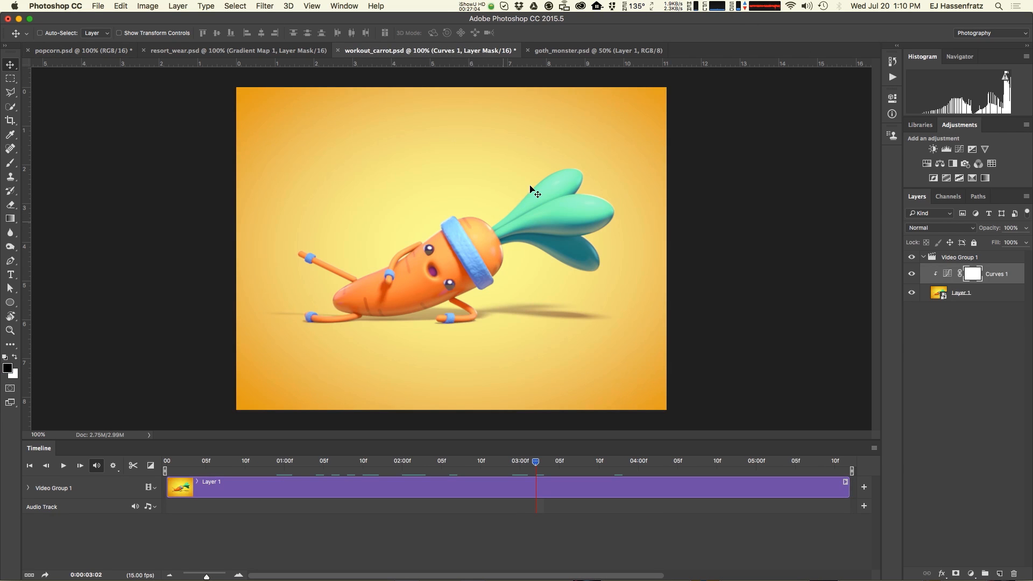
click(575, 52)
click(480, 53)
click(555, 52)
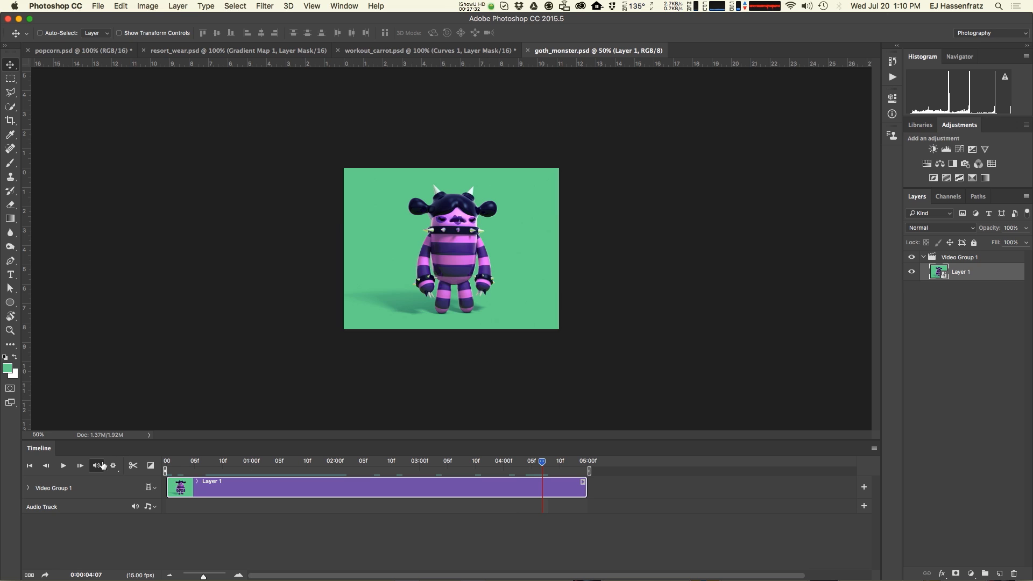
key(super+equal)
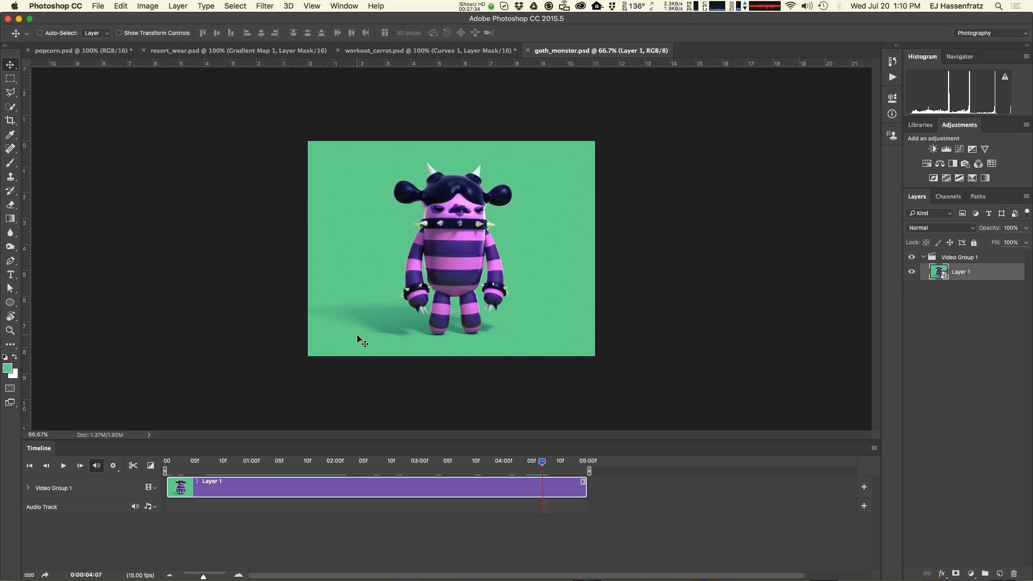
key(super+equal)
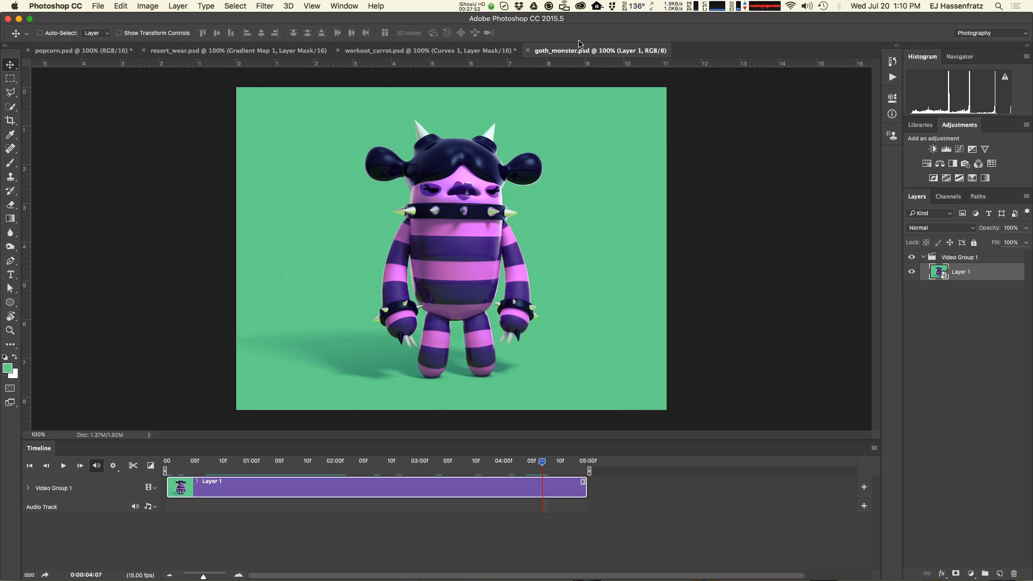
Step: Open the goth monster animation in Save for Web as a GIF
click(98, 6)
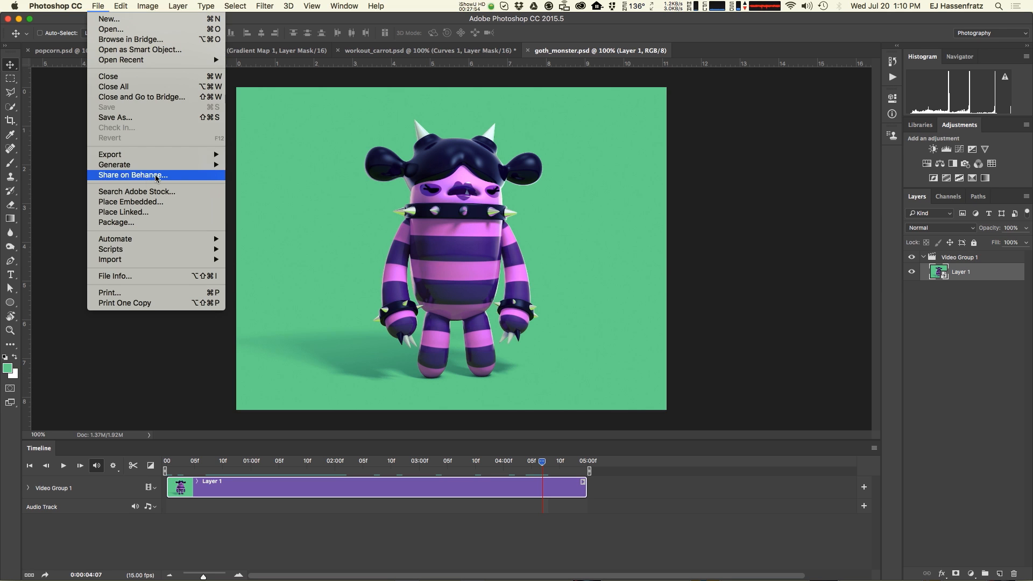
mouse_move(135, 155)
key(Escape)
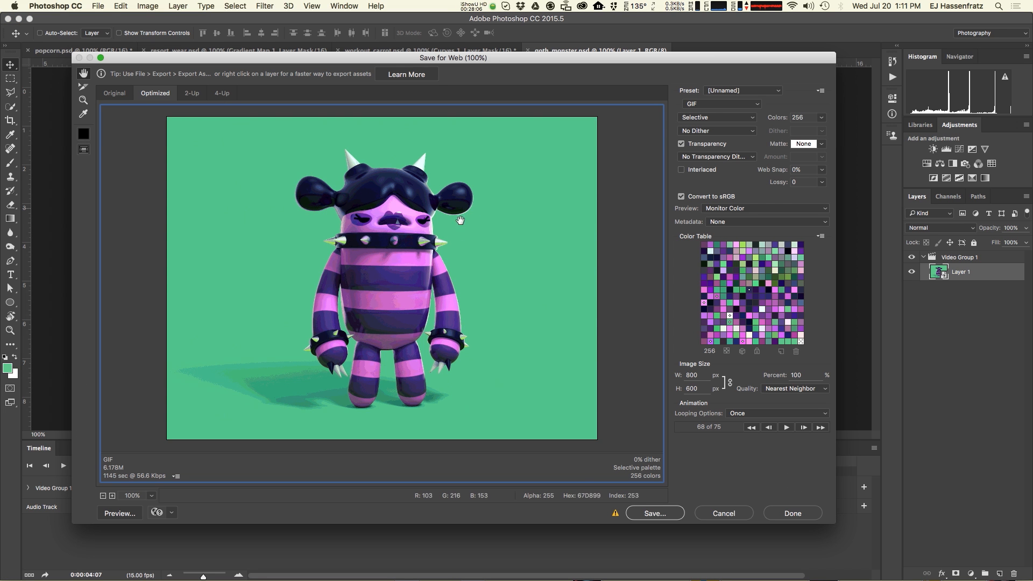
Step: Keep the goth monster GIF's color reduction at Selective and set its dither to Pattern
click(706, 119)
click(706, 120)
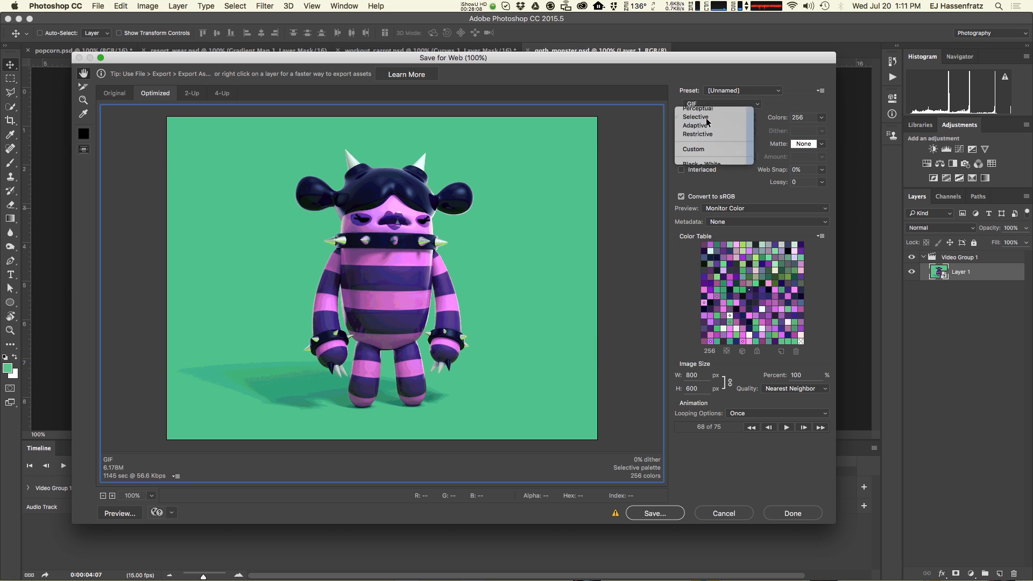
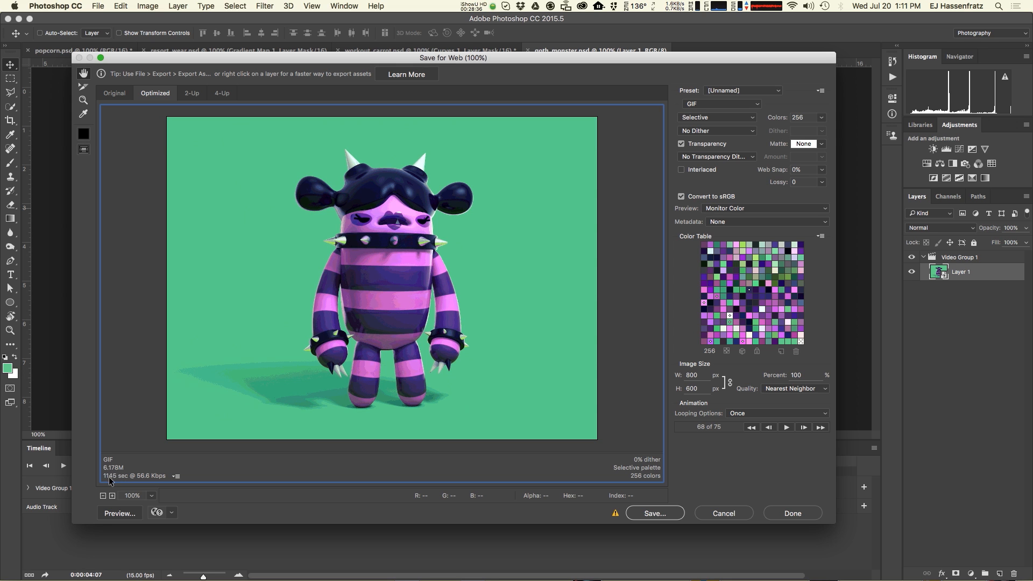
click(723, 131)
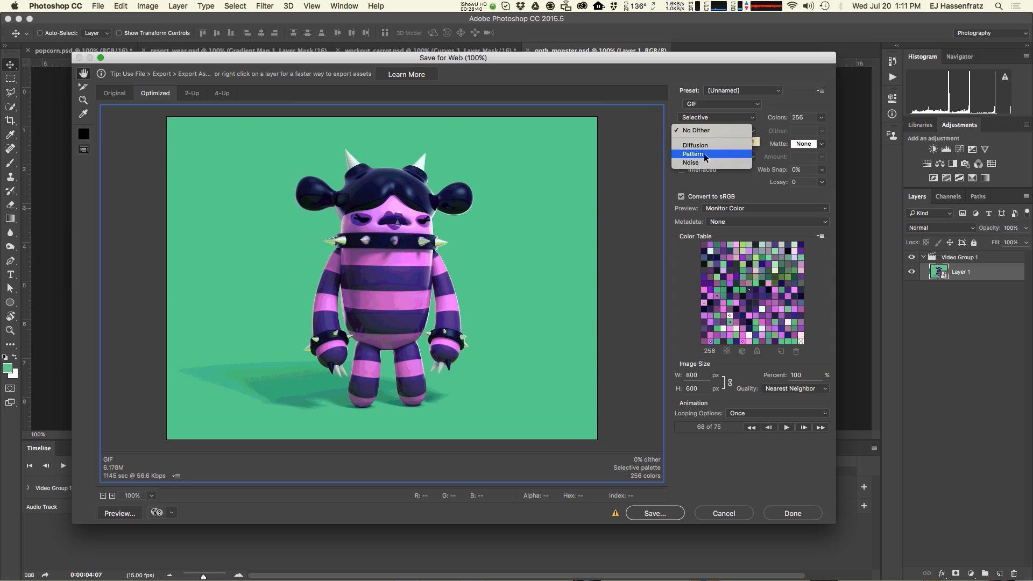
click(710, 155)
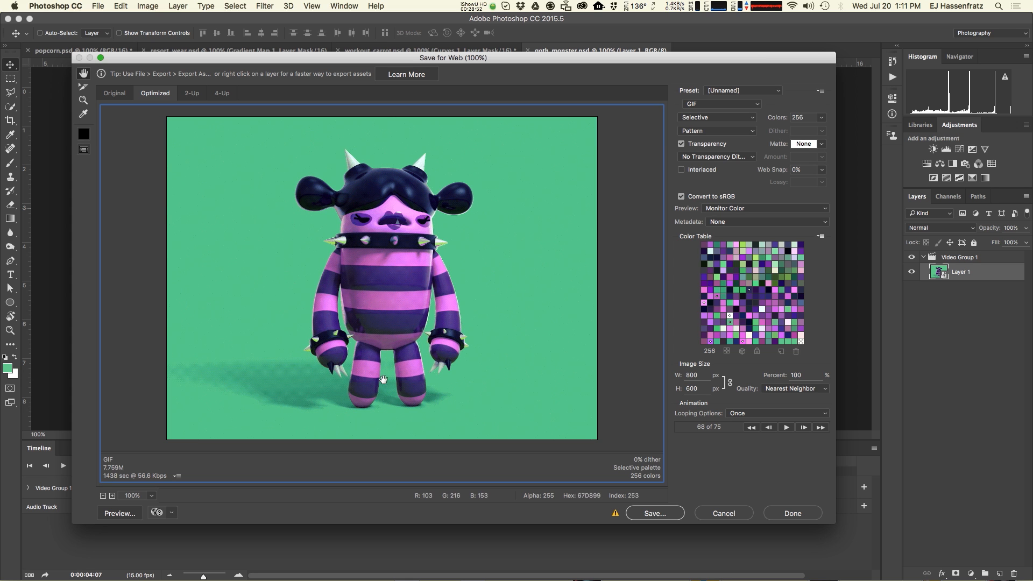
Step: Examine the Pattern dither on the monster's face, body, legs and shadow in the preview at 200%
click(152, 498)
click(190, 521)
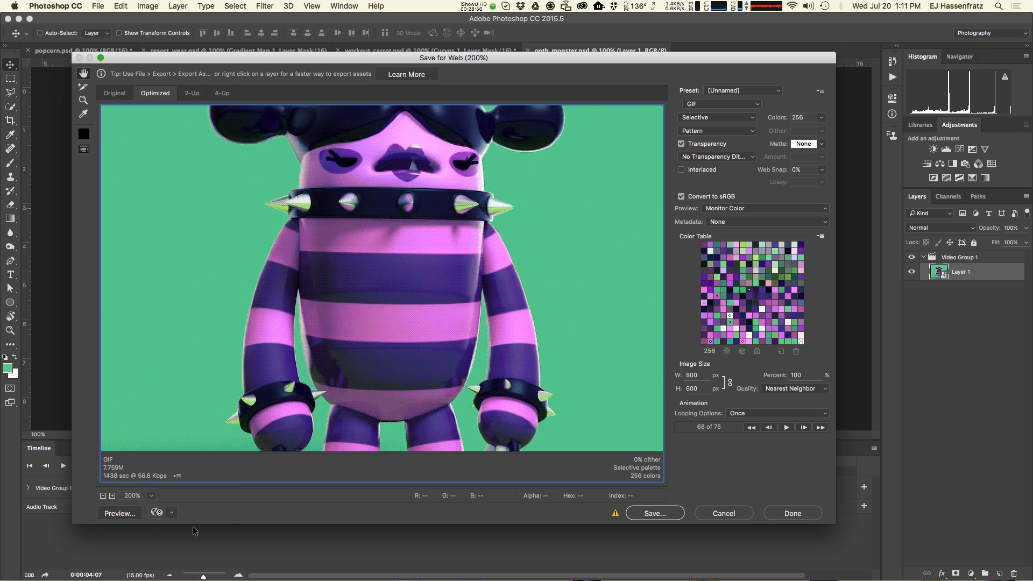
drag(377, 341, 360, 375)
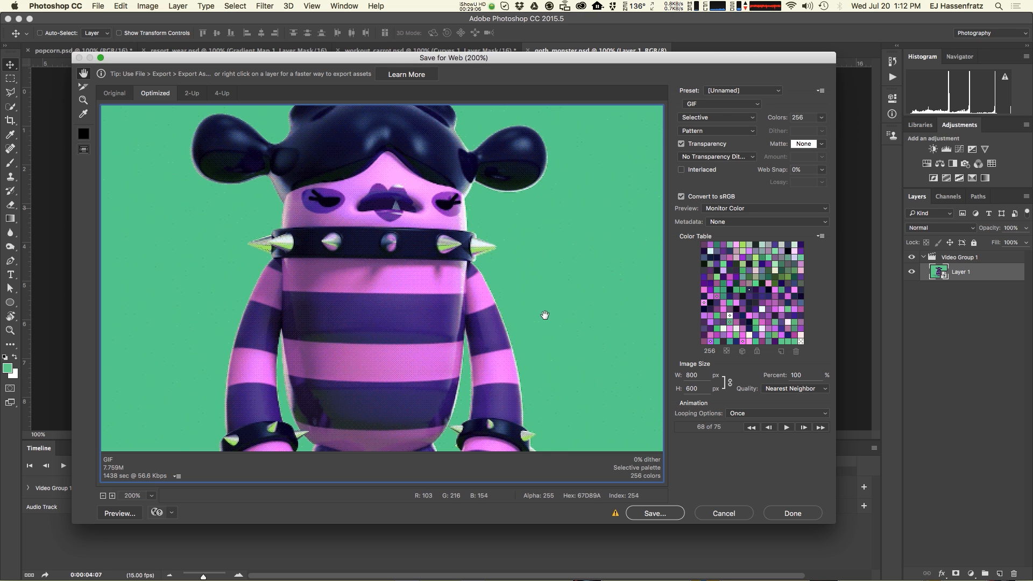
drag(403, 299, 362, 261)
drag(392, 296, 356, 293)
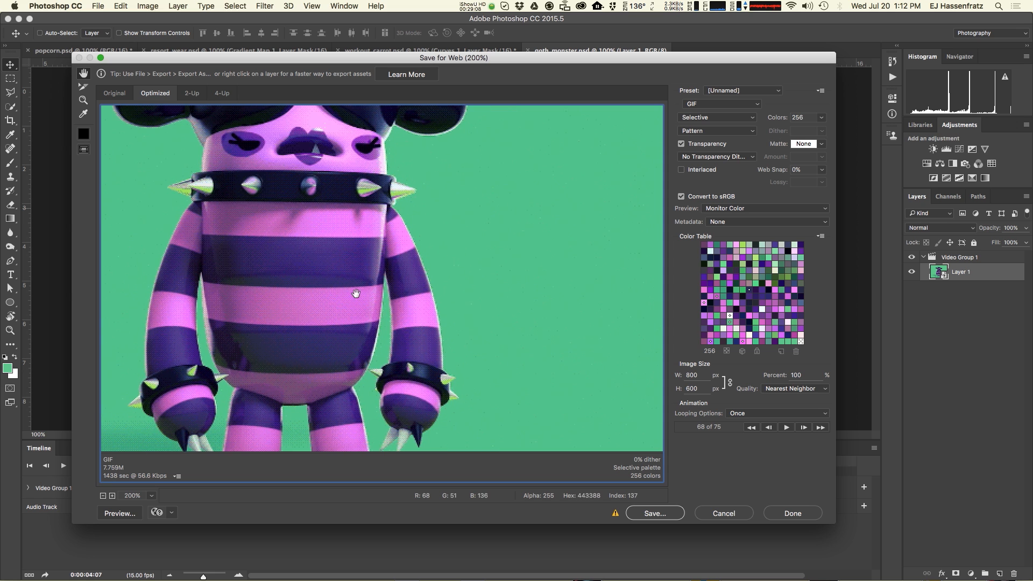
drag(279, 362, 345, 242)
drag(176, 352, 297, 373)
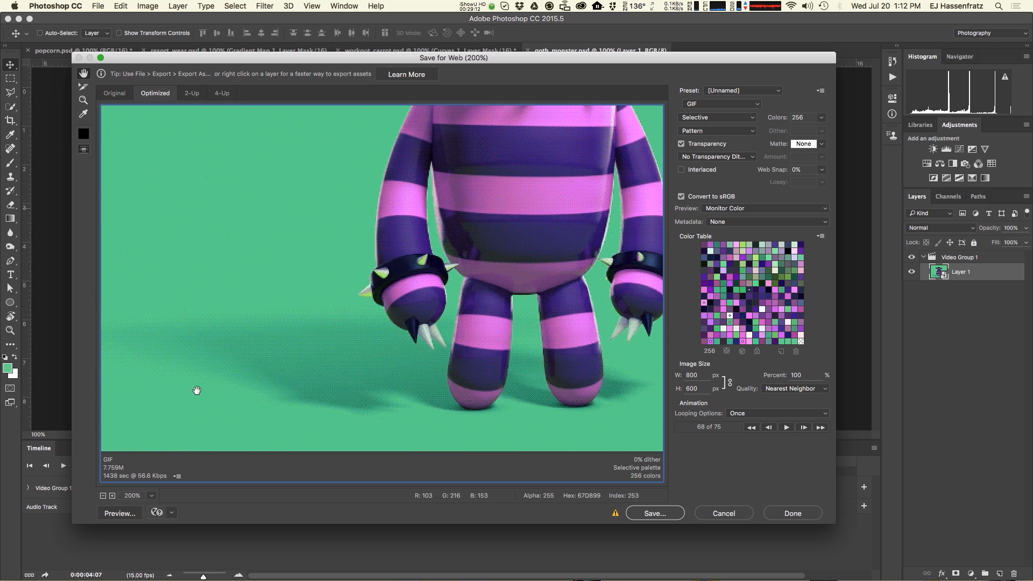
drag(428, 310, 210, 322)
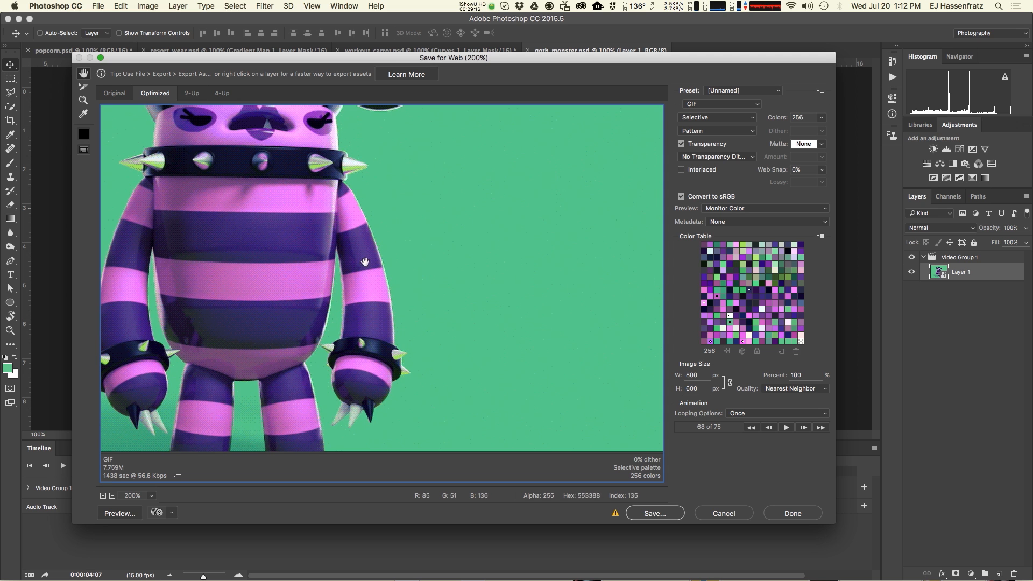
drag(365, 262, 351, 276)
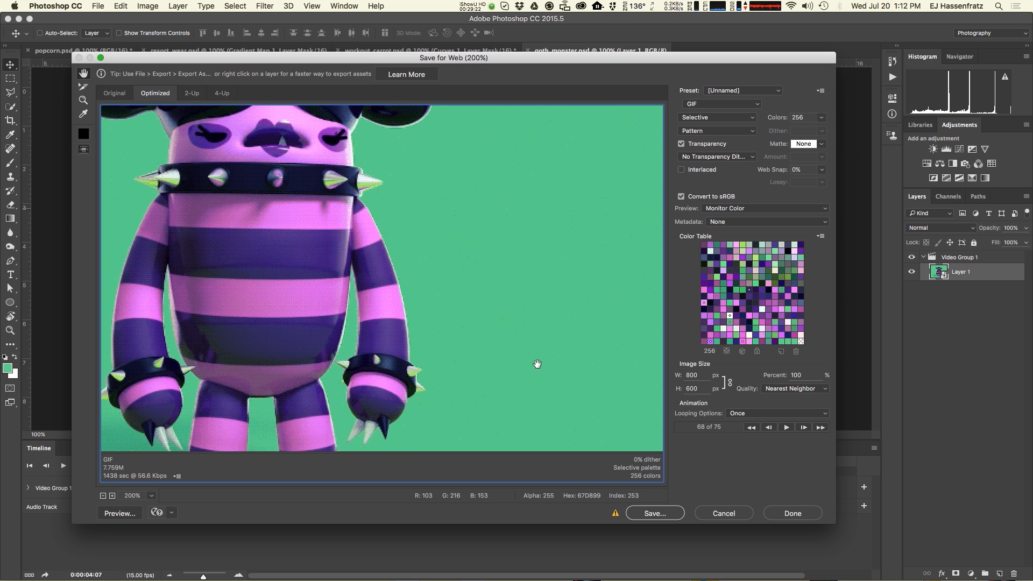
drag(534, 362, 553, 370)
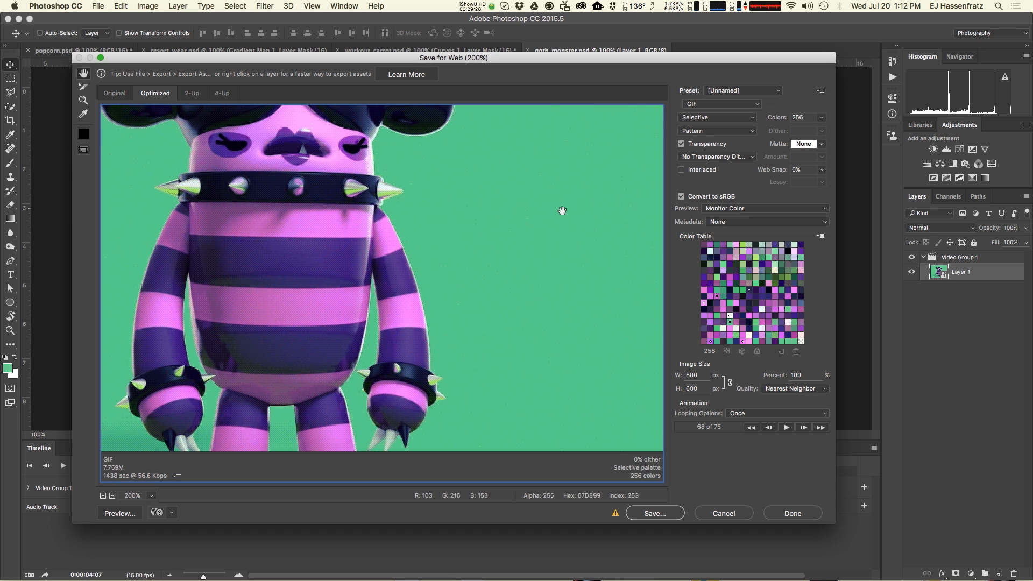
Step: Switch the color reduction to Perceptual, inspect the dithering up close and return the preview to 100%
click(712, 120)
click(721, 111)
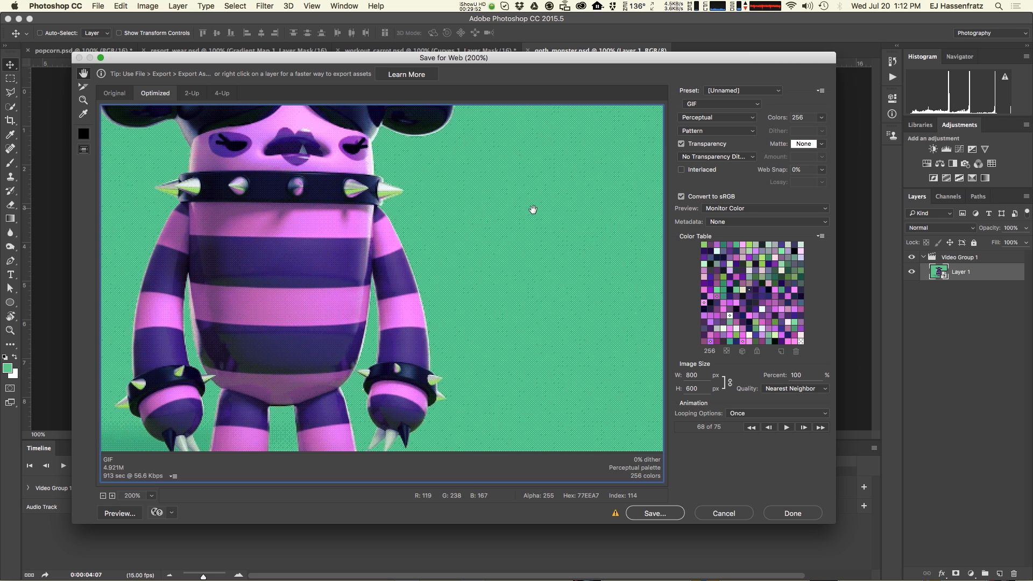
drag(366, 263, 279, 302)
drag(438, 269, 290, 404)
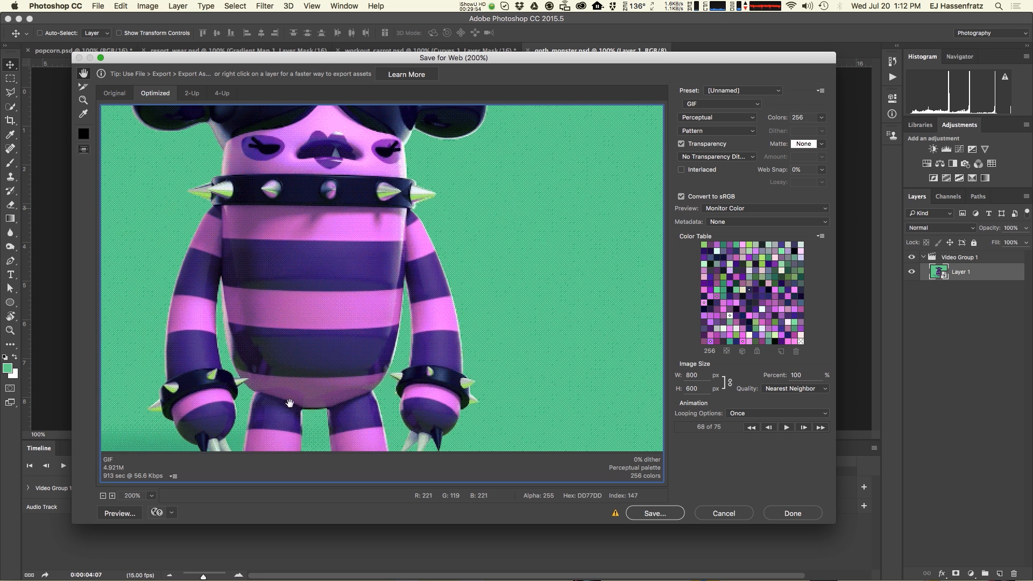
click(151, 495)
click(196, 506)
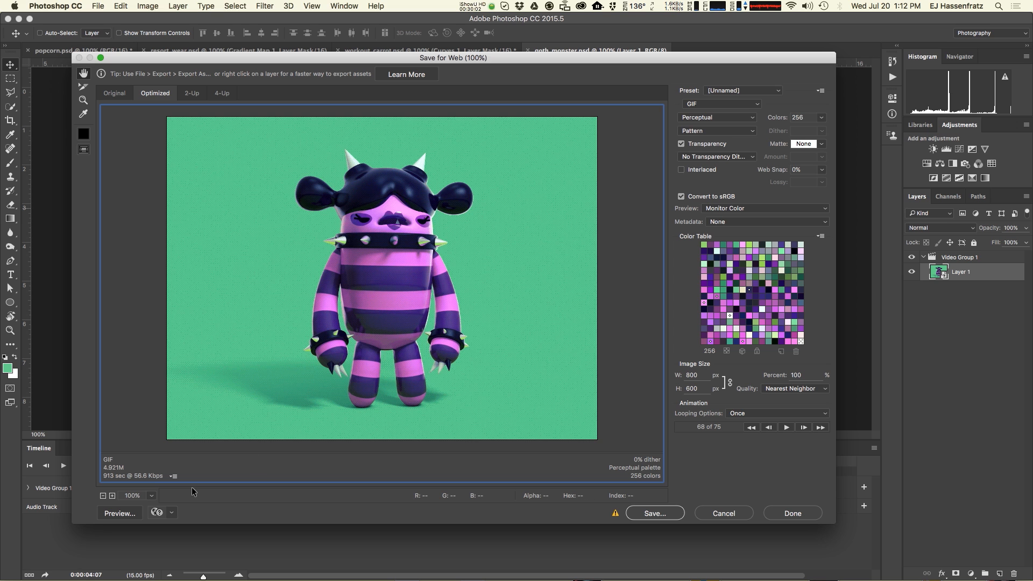
Step: Change the monster GIF's dither to Noise to compare it with Pattern
click(707, 134)
click(741, 131)
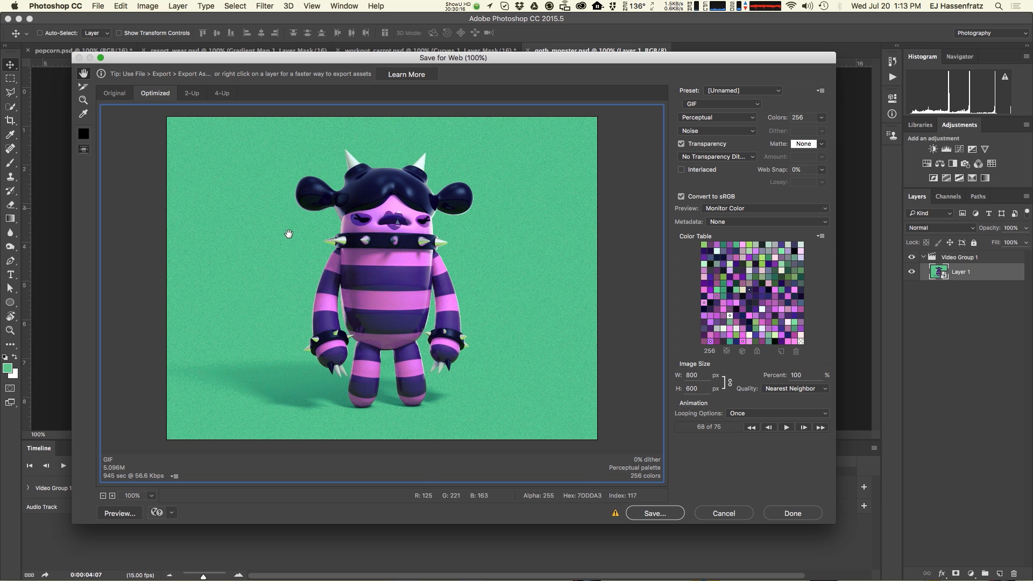
click(711, 135)
click(458, 196)
click(709, 132)
click(711, 131)
click(701, 105)
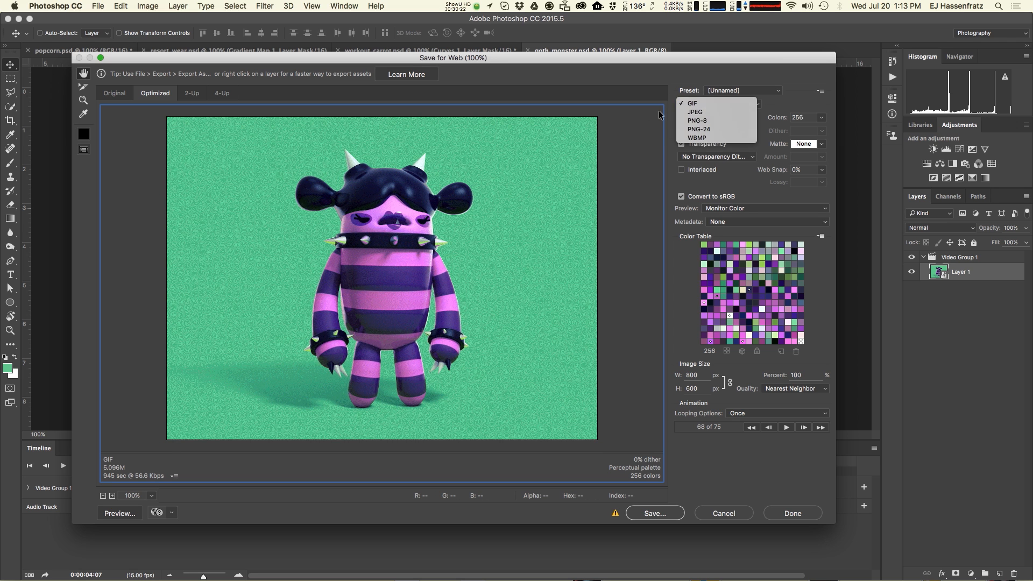
click(660, 114)
Step: Try Adaptive color reduction together with Pattern dither
click(699, 117)
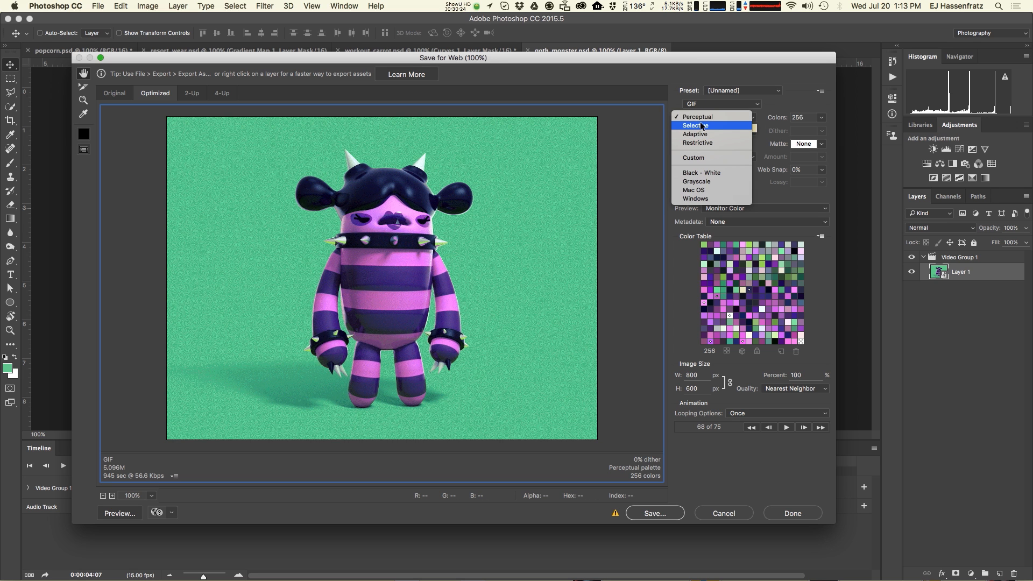
click(699, 117)
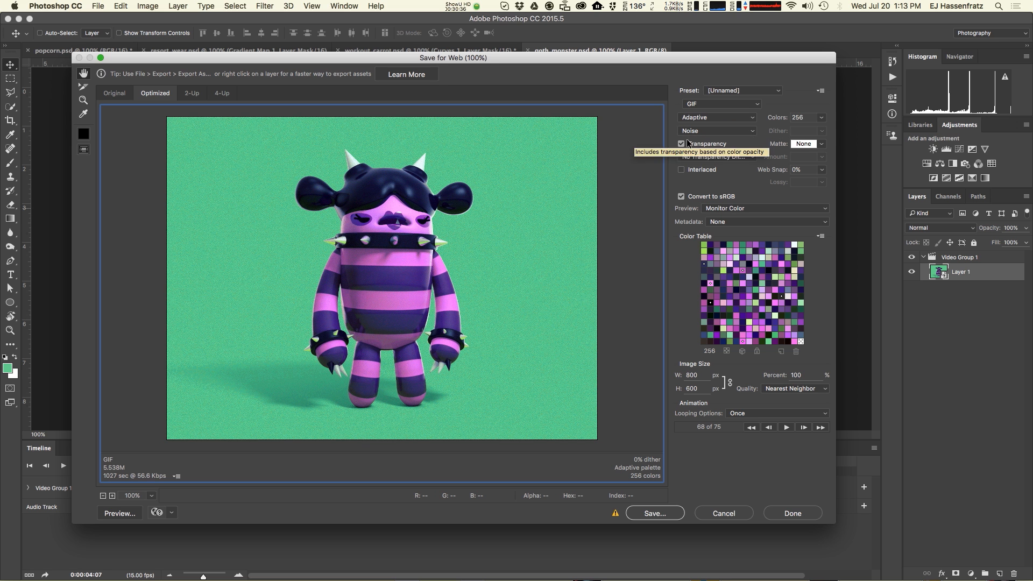
click(704, 133)
click(702, 130)
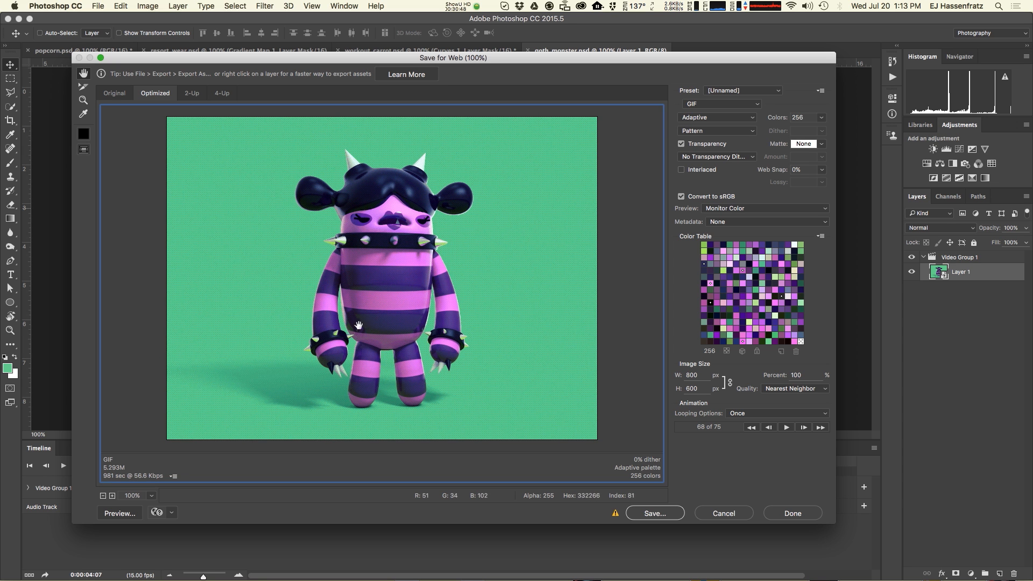
Step: Return the color reduction to Selective and set Web Snap to 40%
click(693, 120)
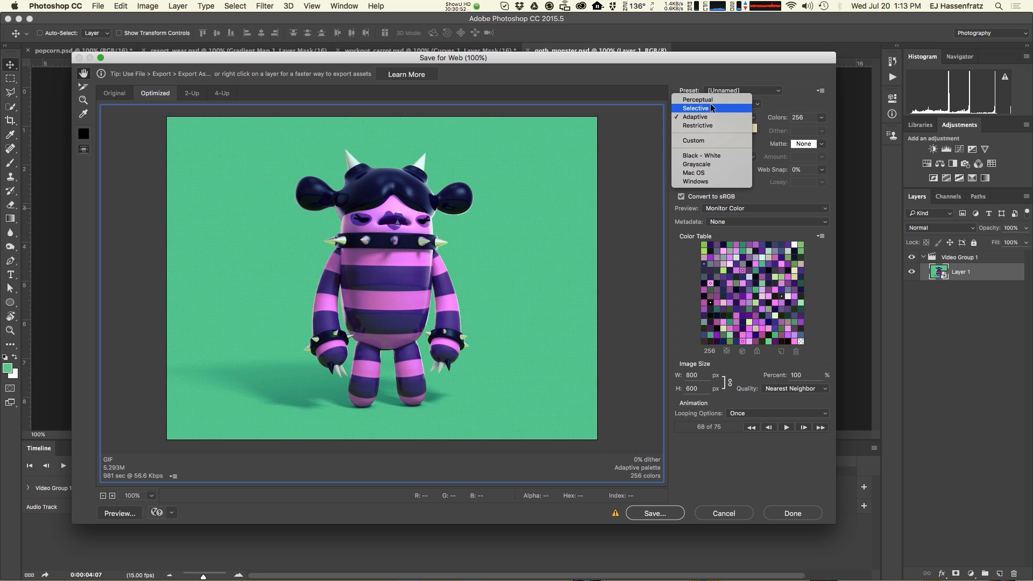
click(714, 108)
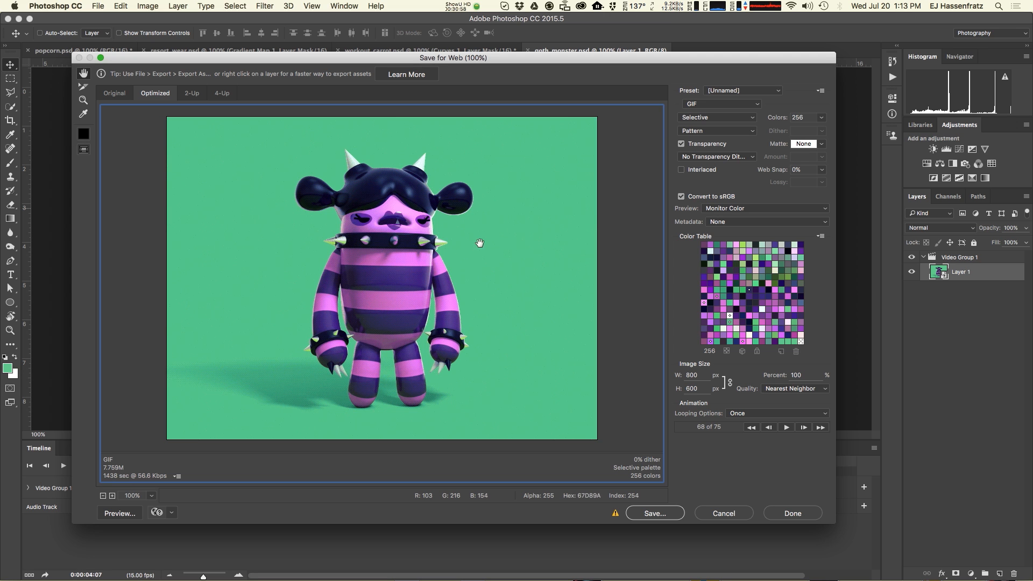
drag(823, 171, 791, 183)
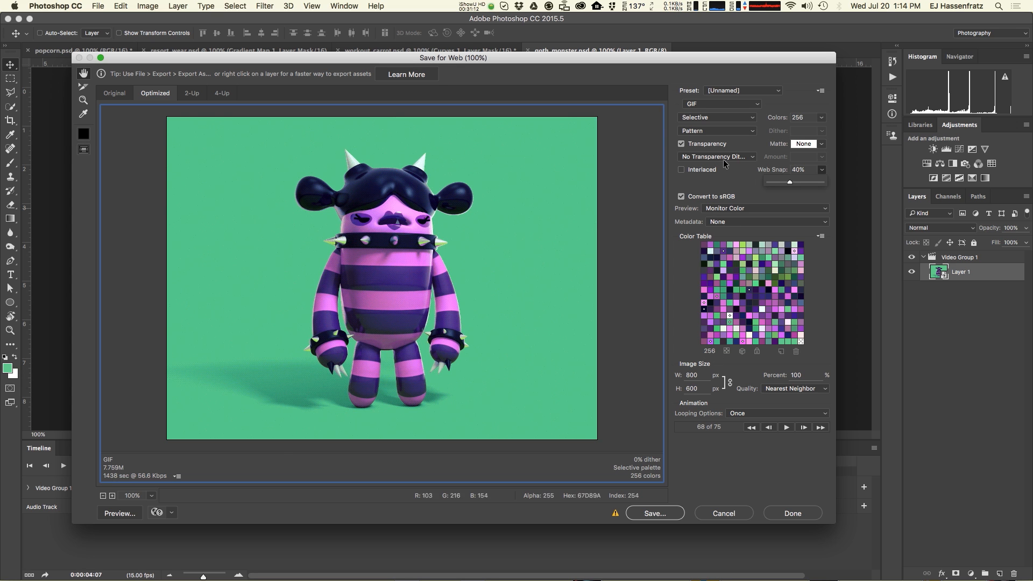
Step: Reduce the monster GIF's color count to 128, keeping the Selective color reduction
click(822, 118)
click(848, 193)
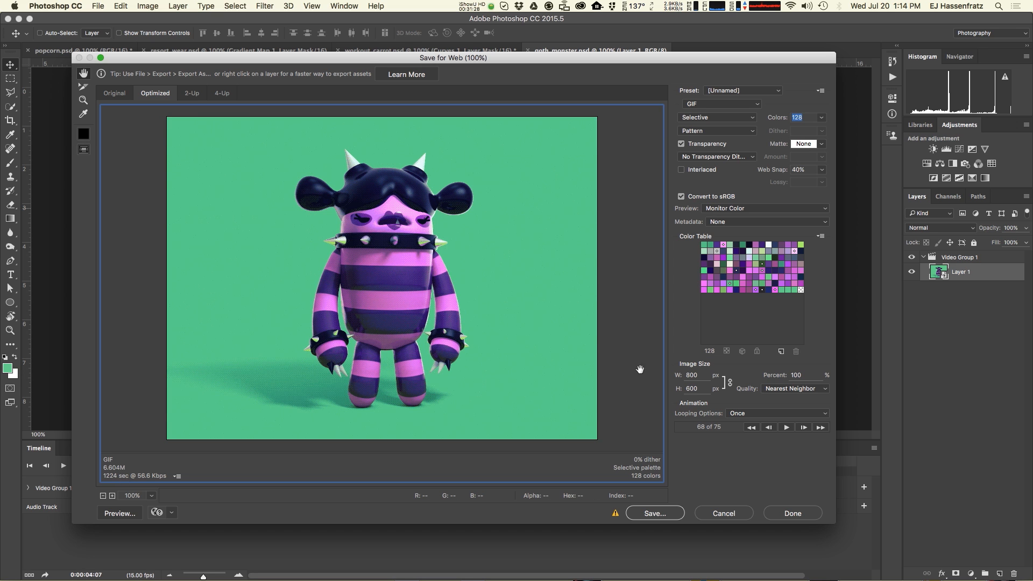
click(697, 119)
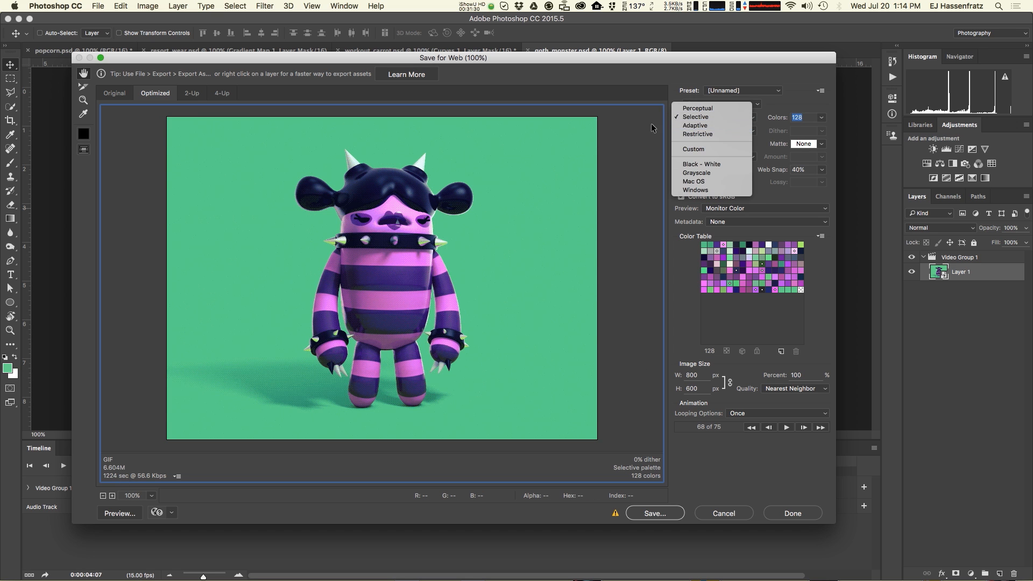
key(Escape)
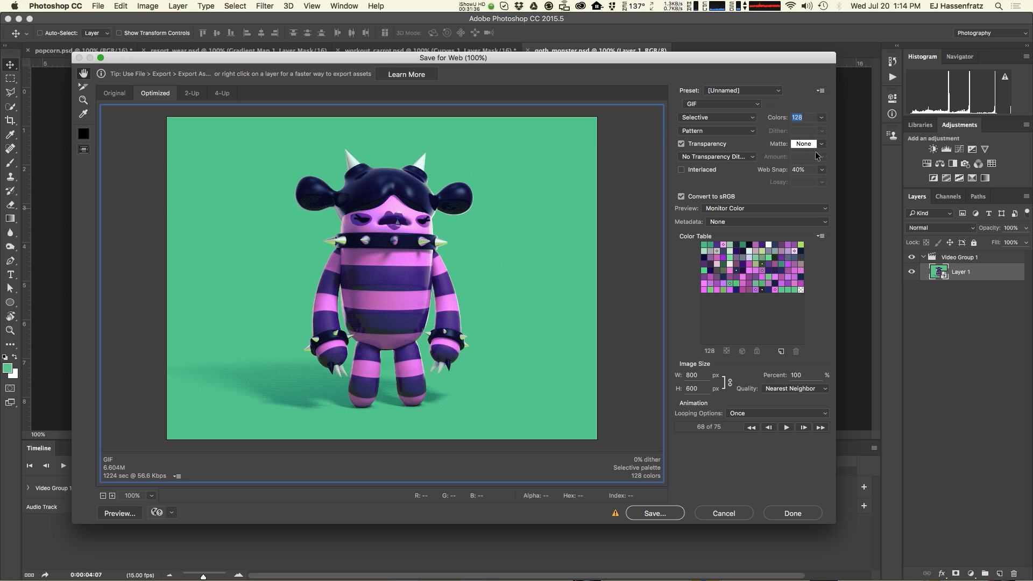
Step: Fine-tune Web Snap by trying 57% and 54% before settling on 51%, keeping Pattern dither
click(821, 170)
drag(803, 181, 805, 182)
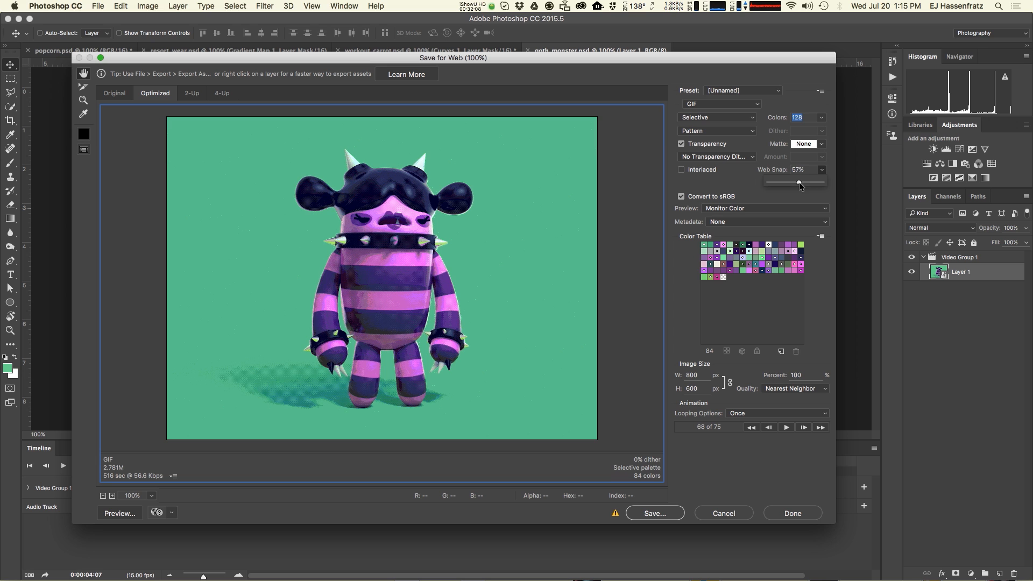
drag(799, 182, 796, 182)
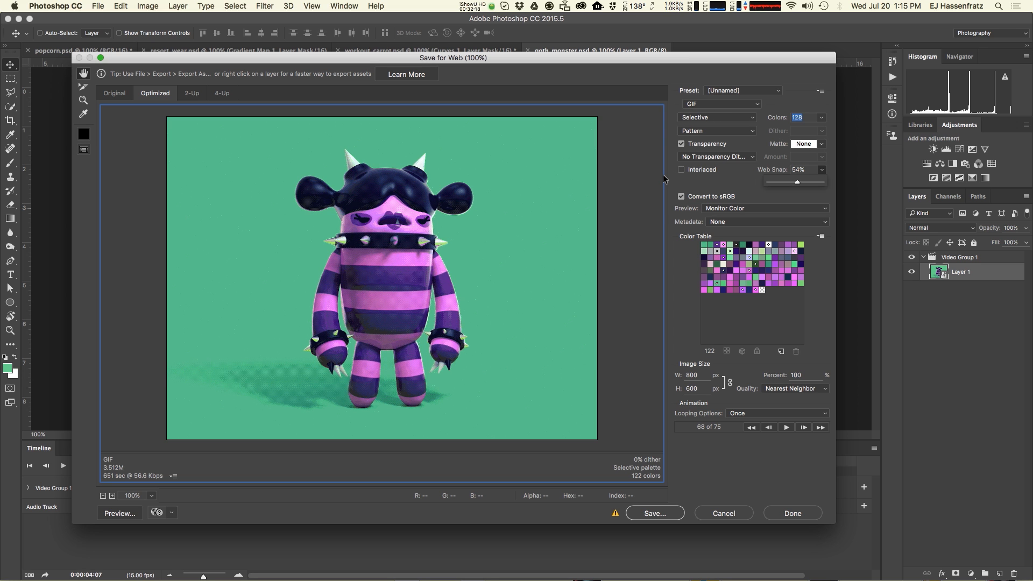
click(717, 131)
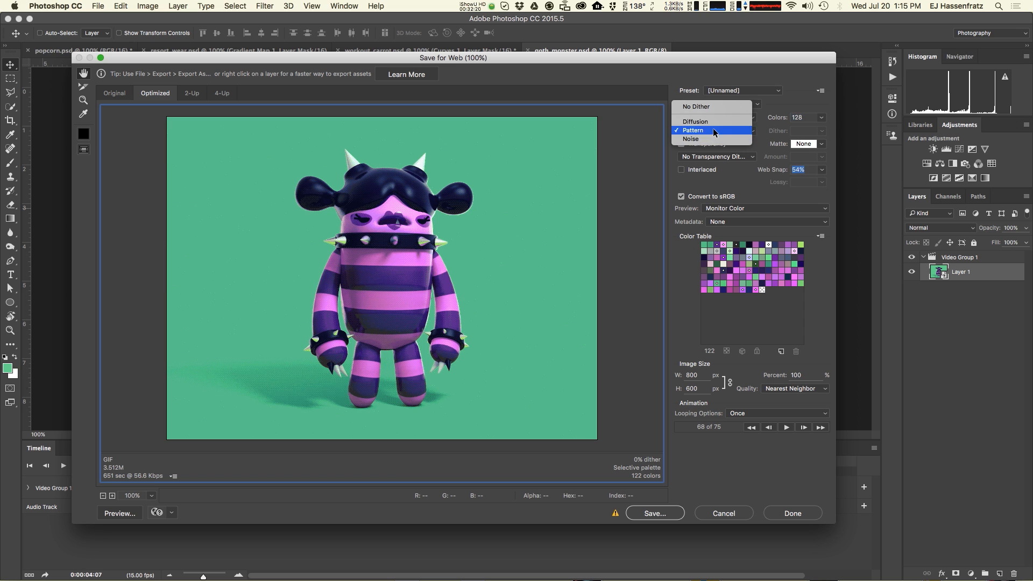
click(627, 130)
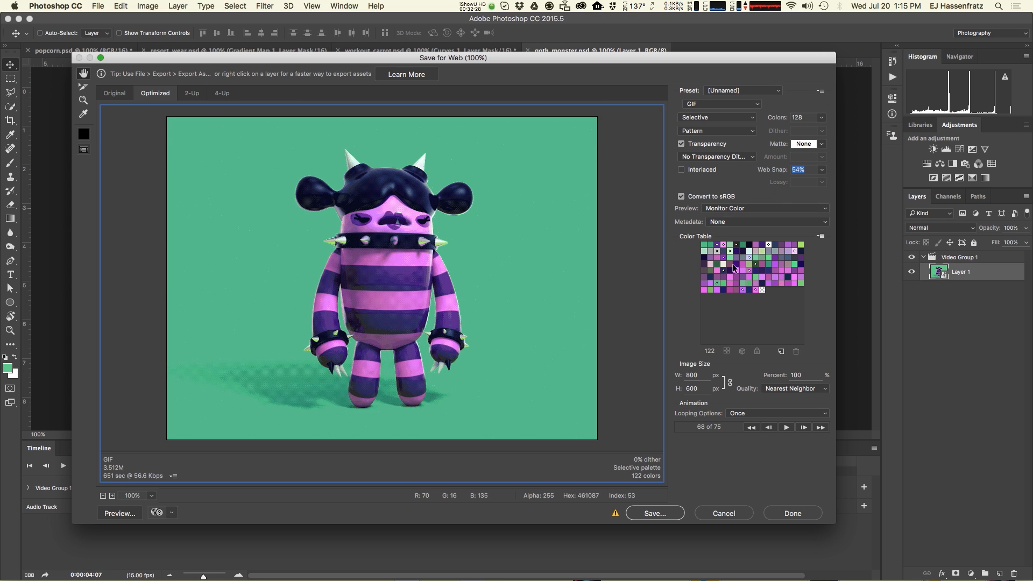
click(822, 170)
drag(793, 180, 791, 182)
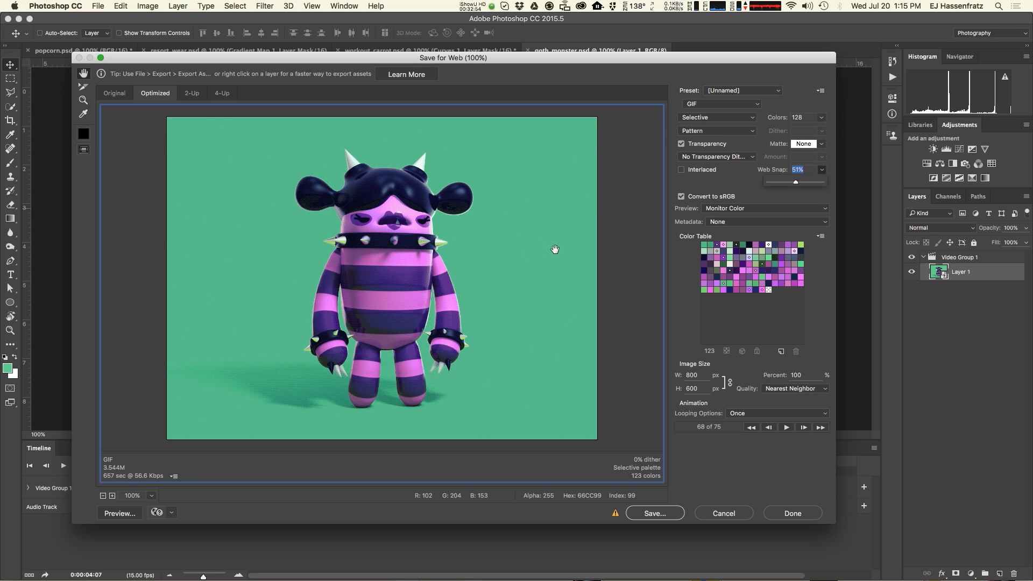
Step: Sample the green background to find its swatch in the color table and recolor that swatch to #45c987
click(83, 114)
click(230, 154)
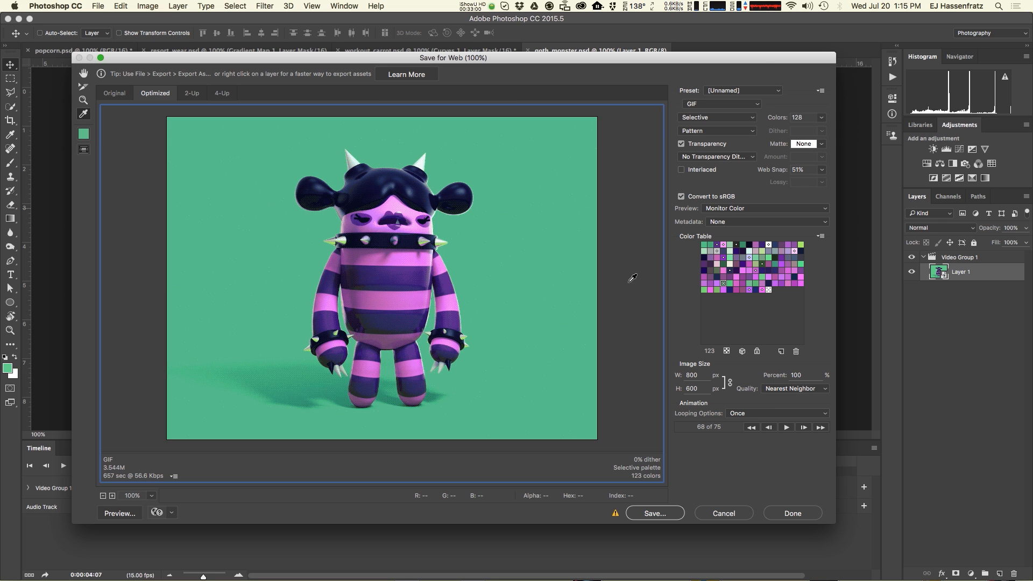
double_click(723, 284)
drag(661, 243, 668, 251)
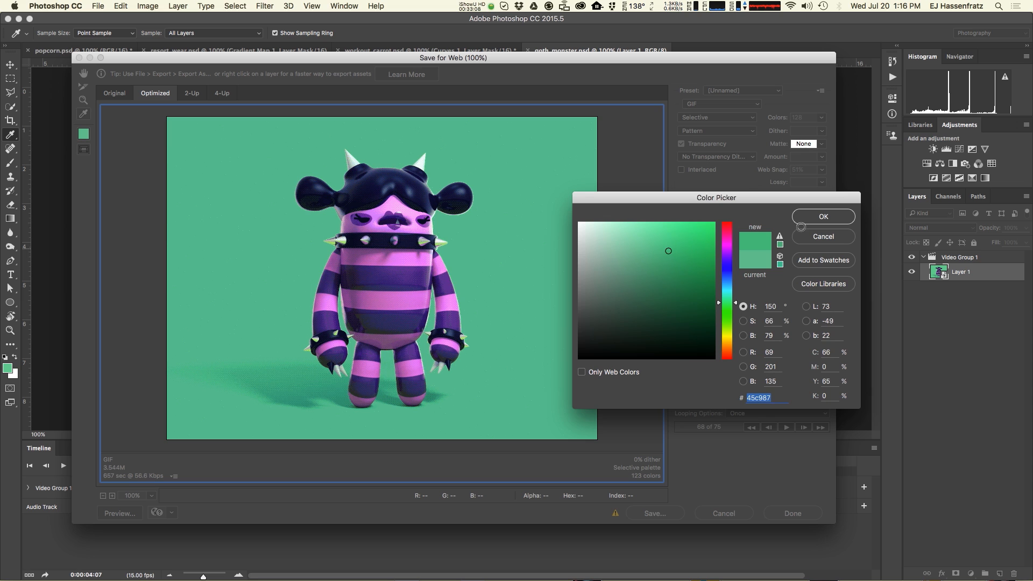
click(847, 216)
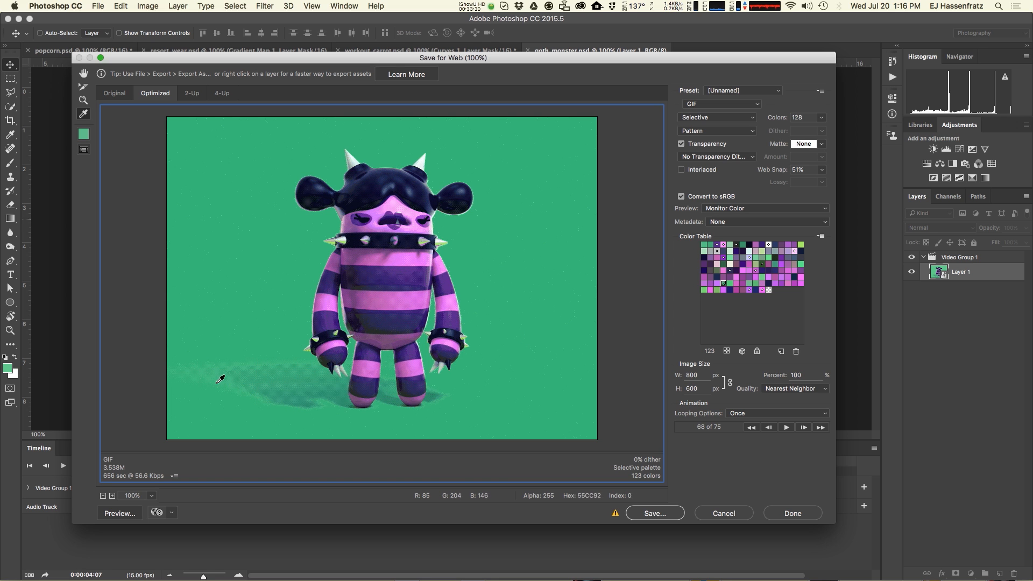
Step: Change the green background swatch in the color table to the lighter green #6dd6a2
double_click(724, 284)
click(643, 245)
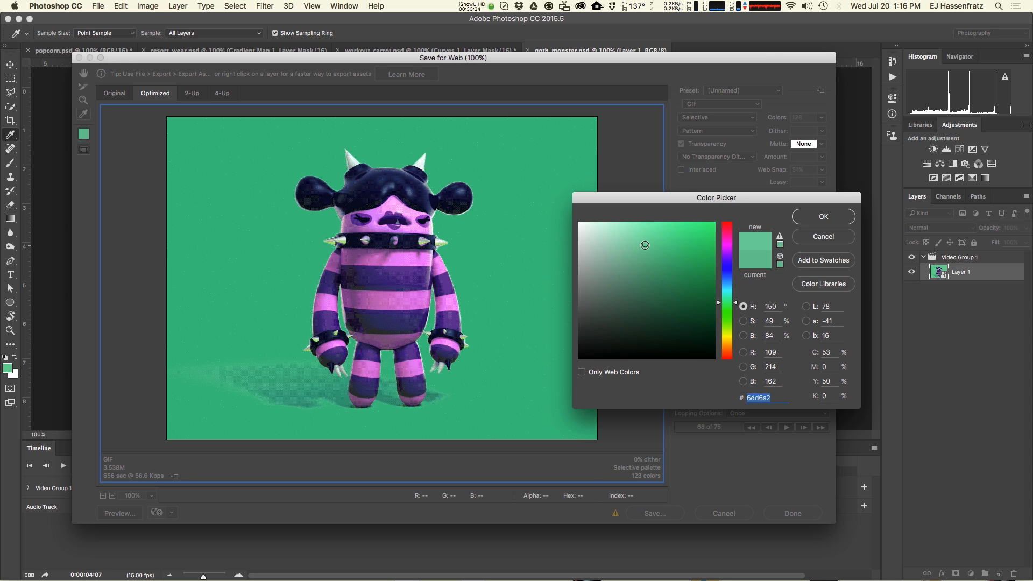
click(822, 217)
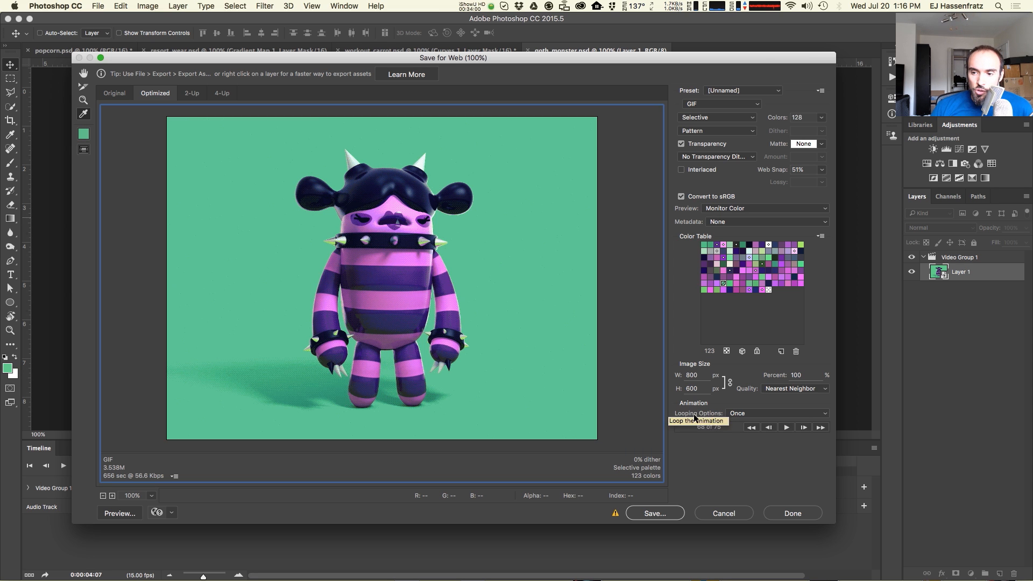
Step: Set the monster GIF's looping option to Forever so the animation repeats endlessly
click(768, 414)
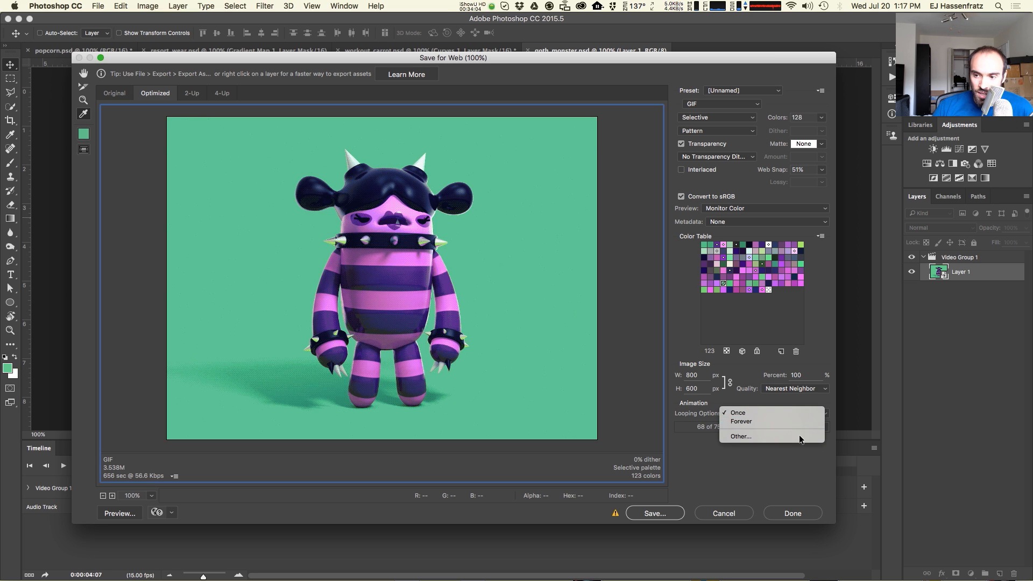
click(737, 422)
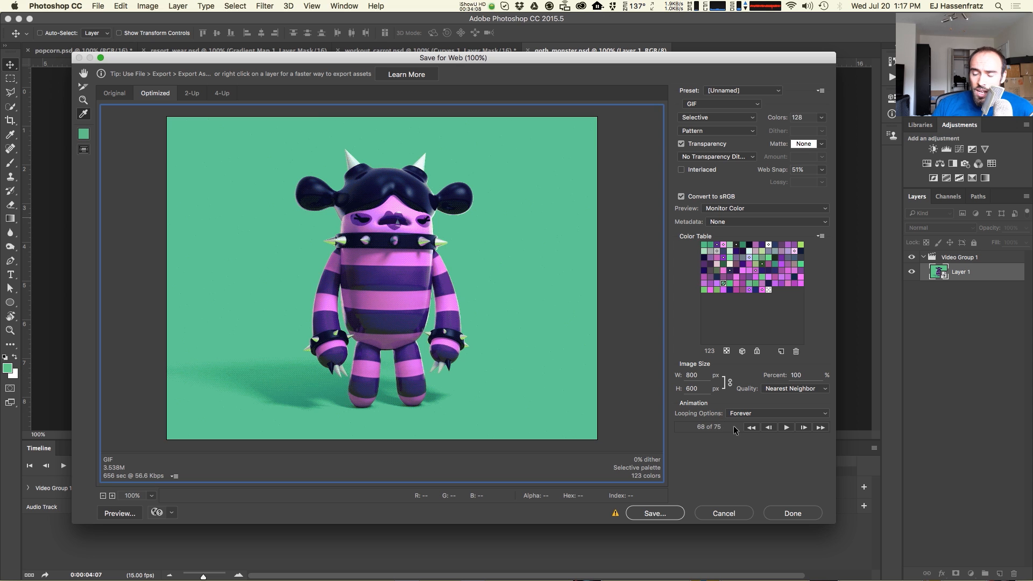
click(747, 413)
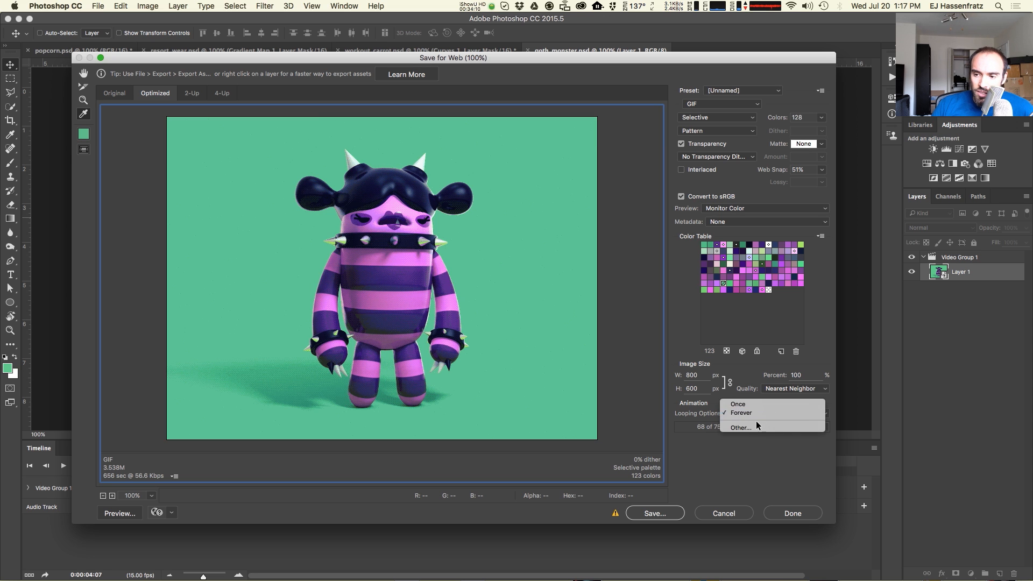
click(753, 414)
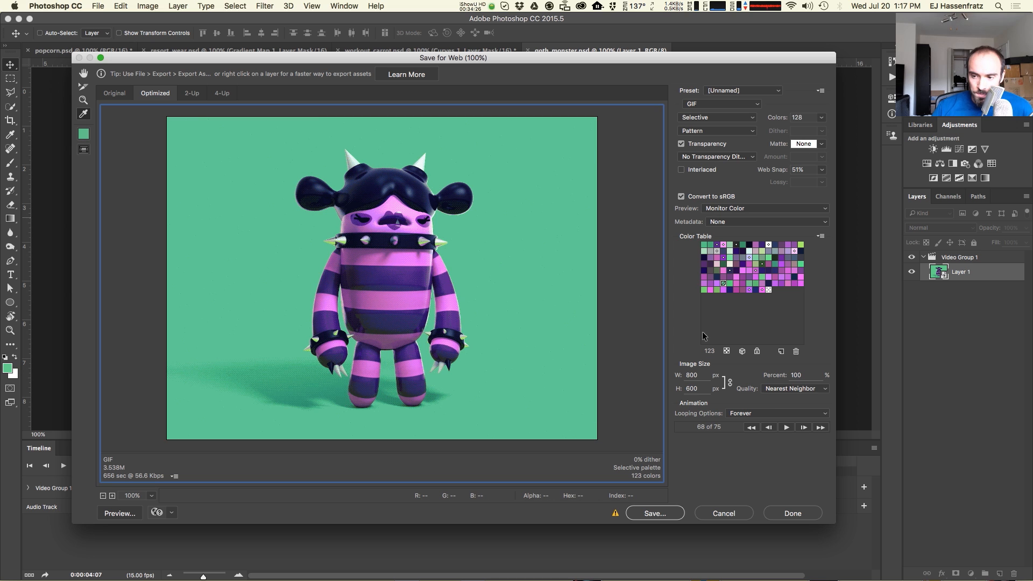
Step: Check the resampling quality choices, keep Nearest Neighbor, and close Save for Web with its settings retained but without exporting
click(788, 387)
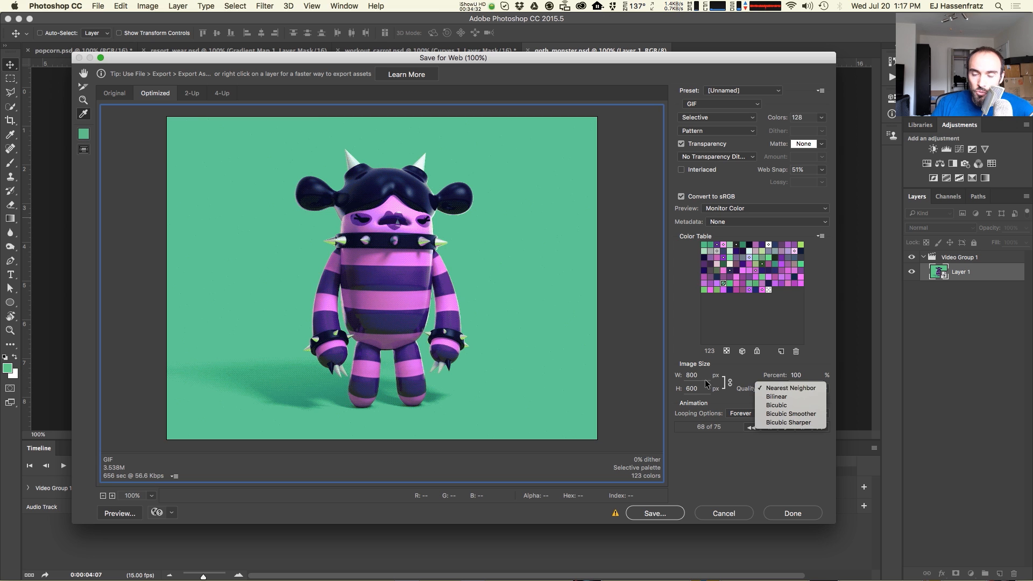
click(444, 342)
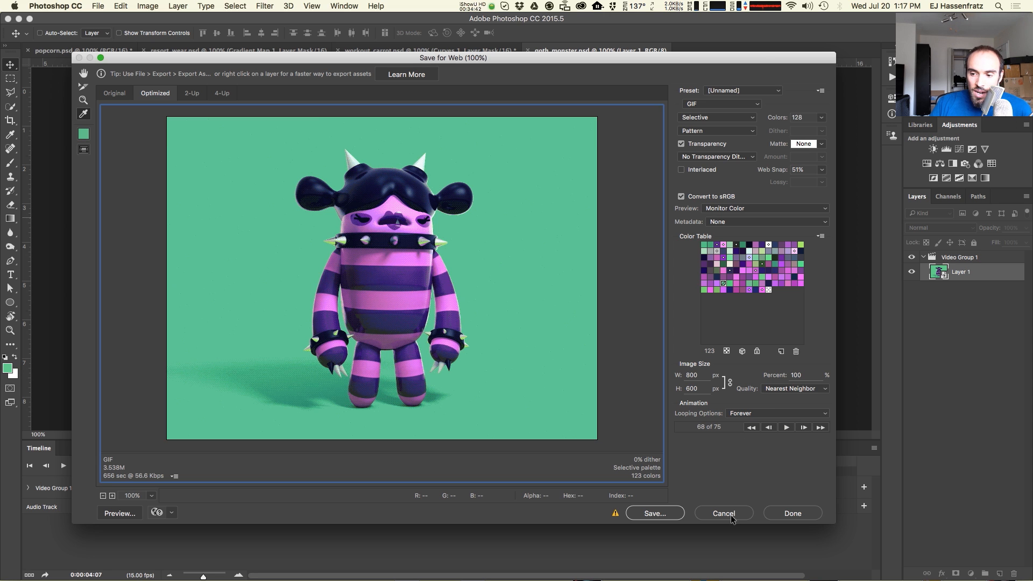
click(775, 518)
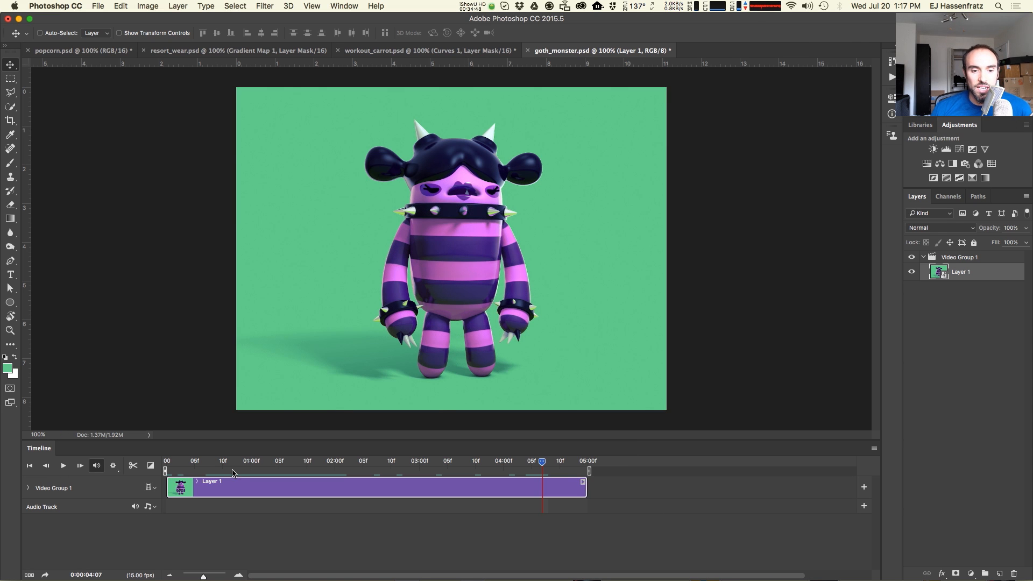
Step: Play the goth_monster.psd animation, then compare it with resort_wear.psd and workout_carrot.psd before returning to goth_monster.psd
click(63, 466)
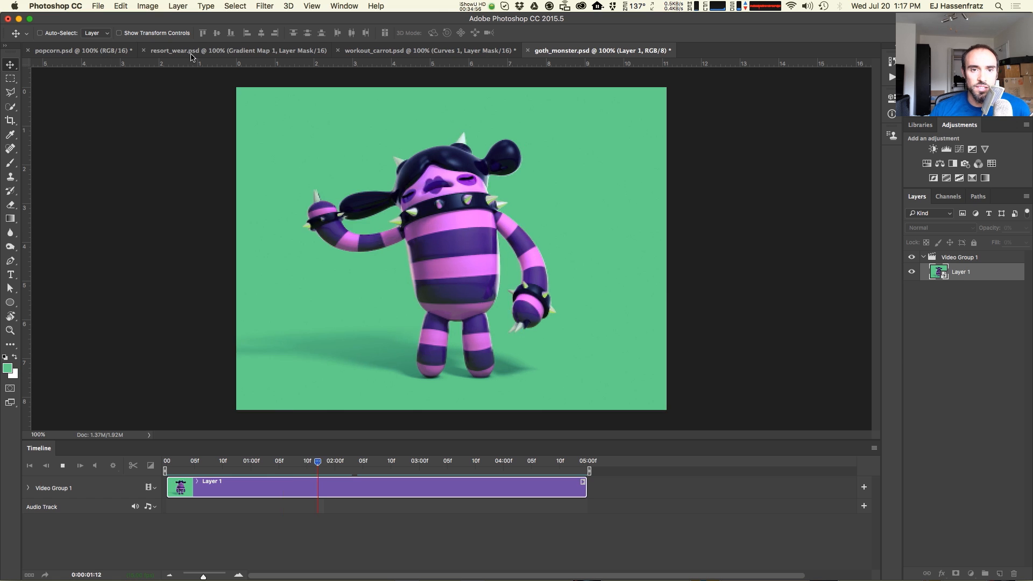
click(239, 50)
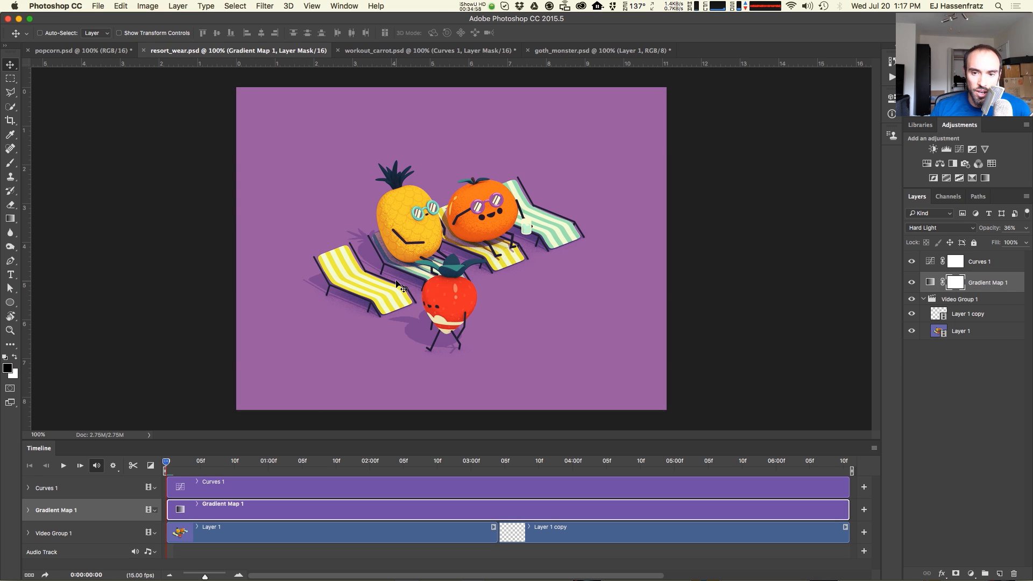
click(440, 53)
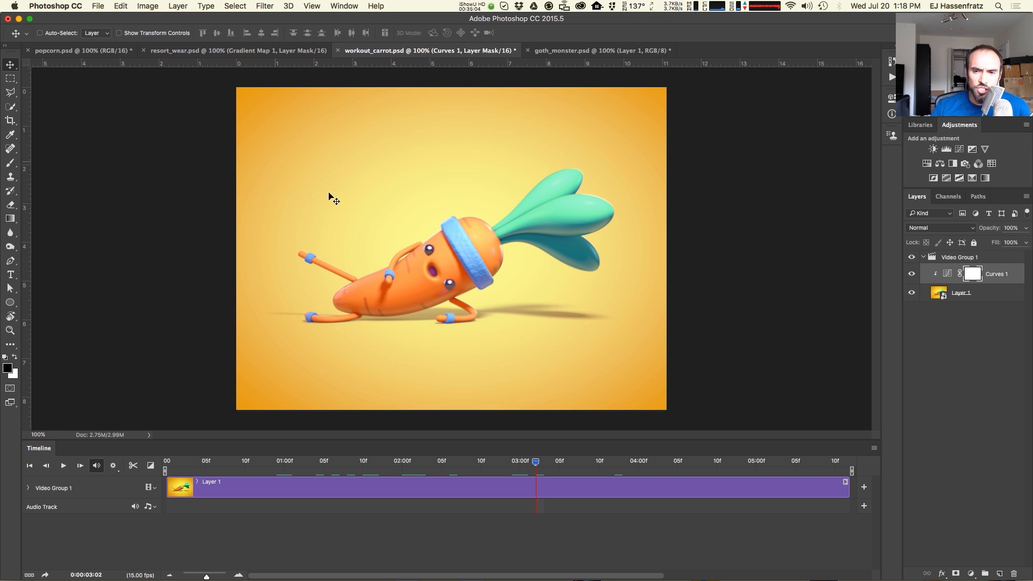
click(574, 50)
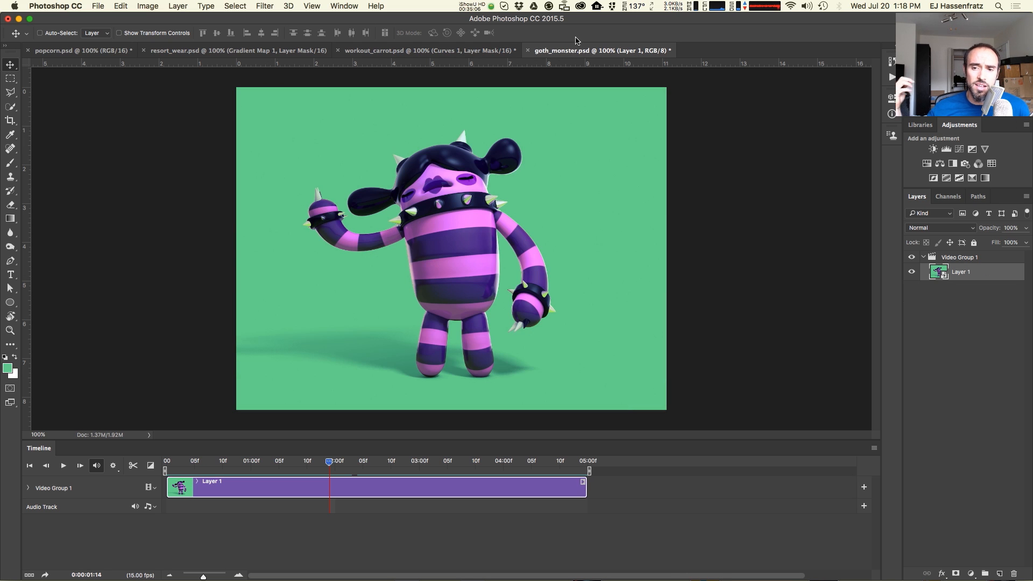